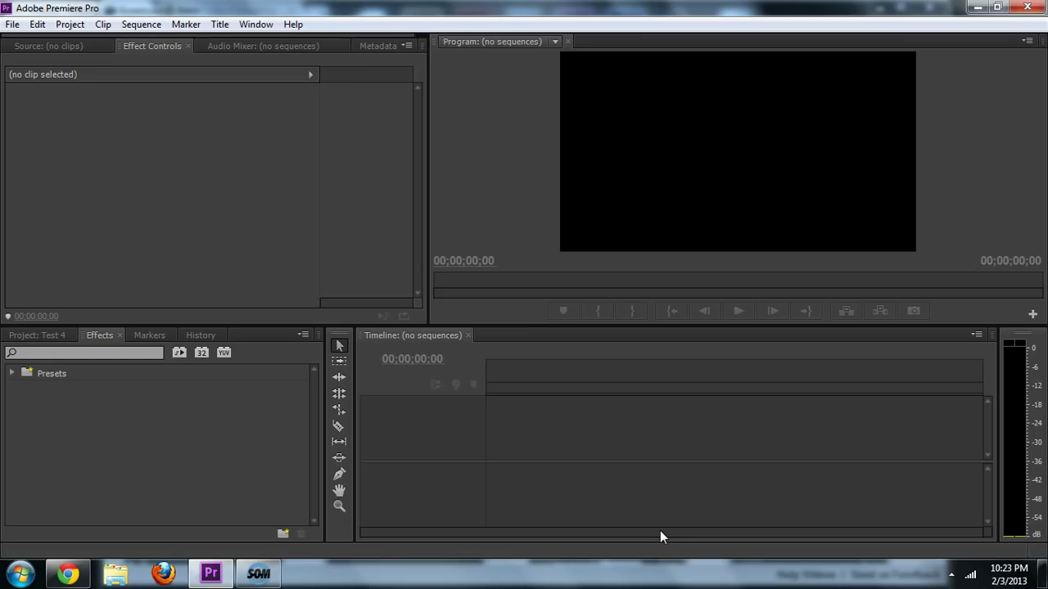
- Import all the video and image files from the Green Screen folder, Charlie through studio 600, into the project
click(10, 24)
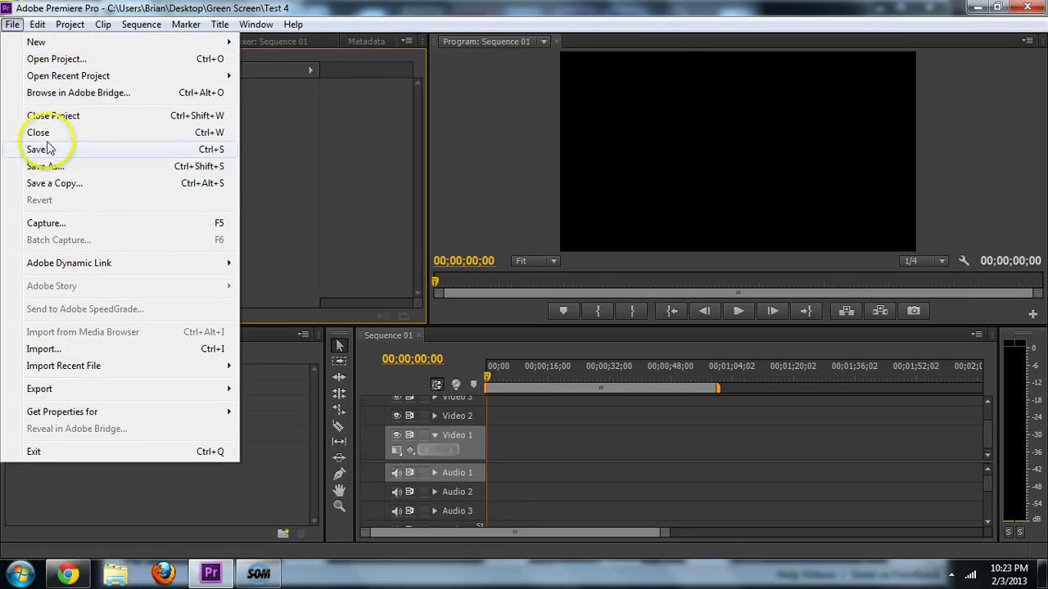
click(49, 349)
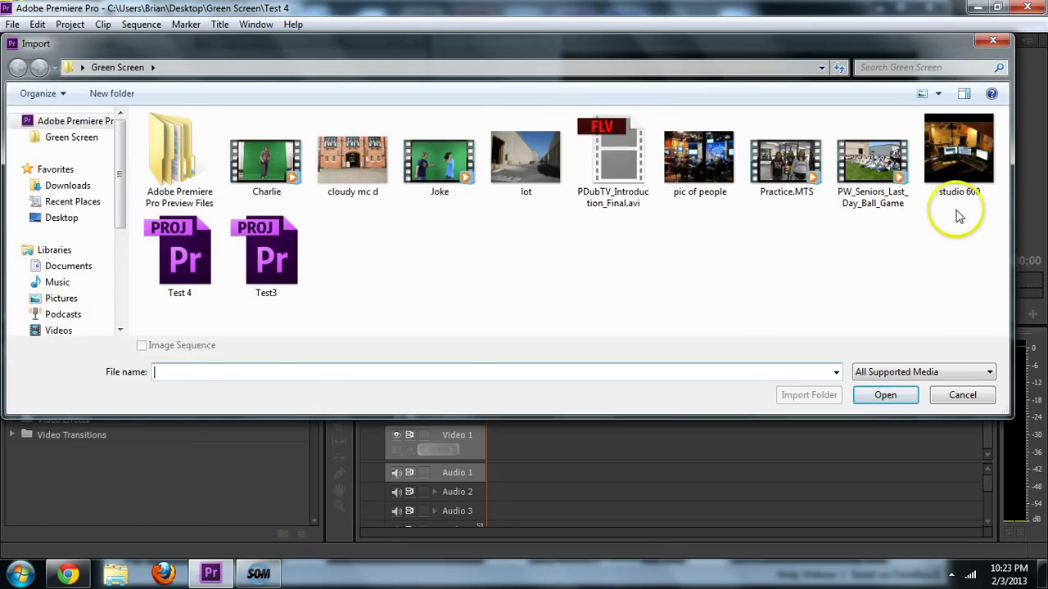
drag(909, 208, 245, 112)
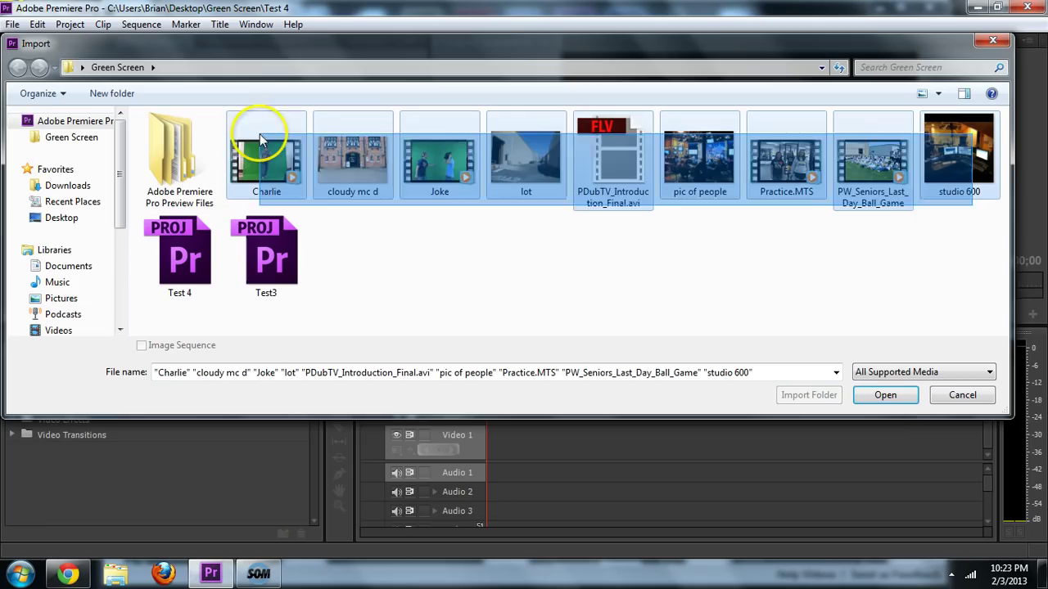
click(885, 396)
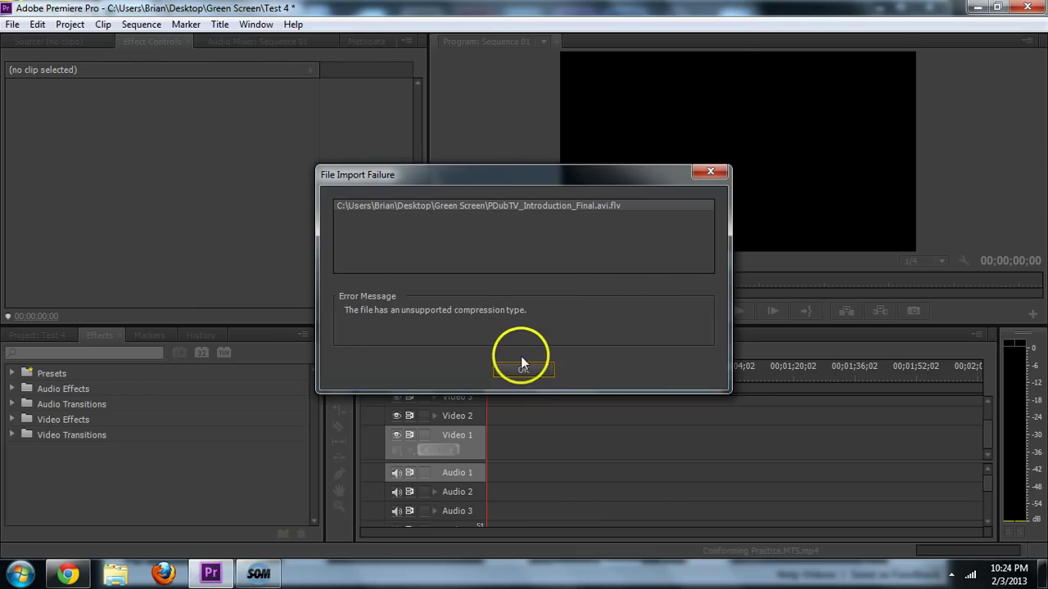
click(532, 374)
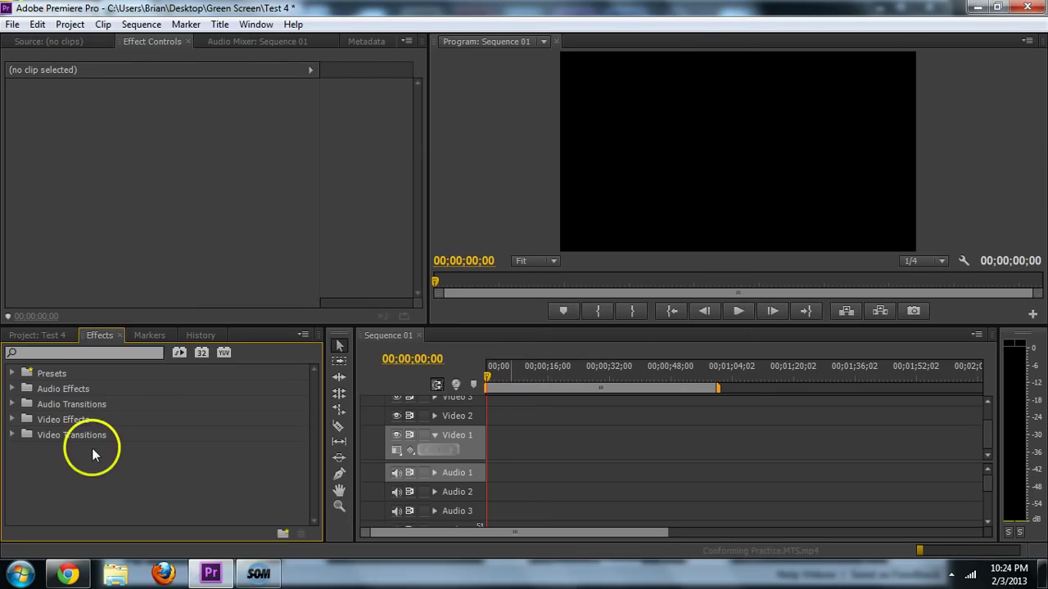
- Place Joke.mp4 at the start of Video 1, matching the sequence settings to the clip, and move the playhead to 00:00:09:00
click(43, 334)
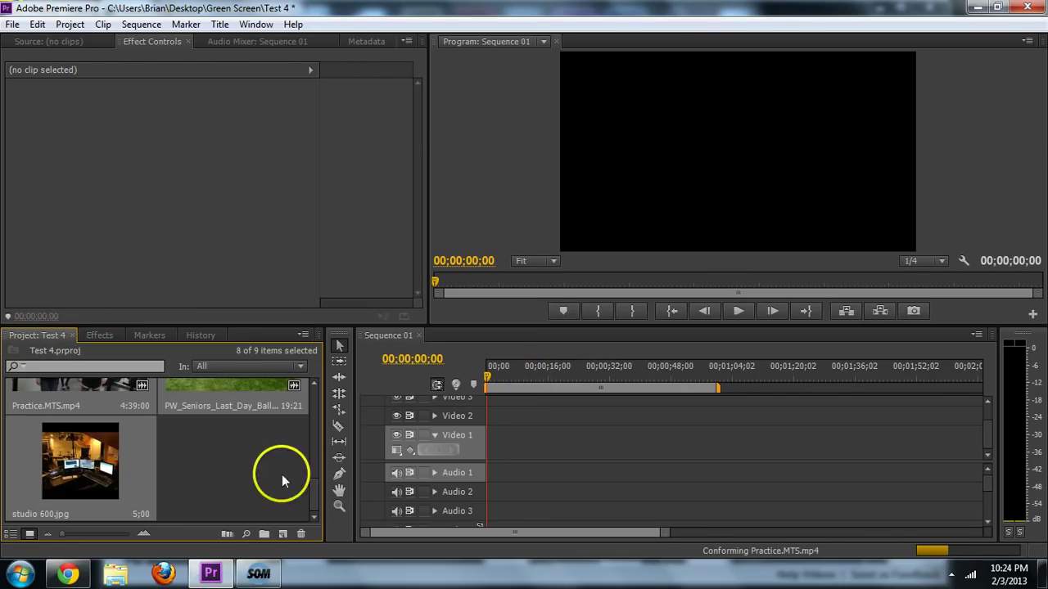
drag(316, 492, 310, 431)
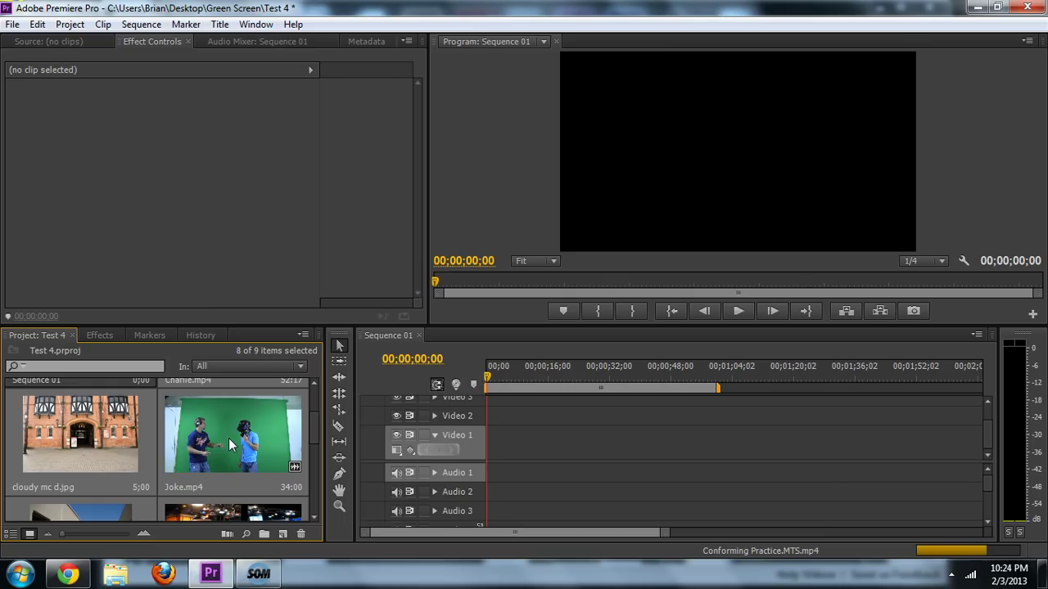
drag(228, 438, 158, 468)
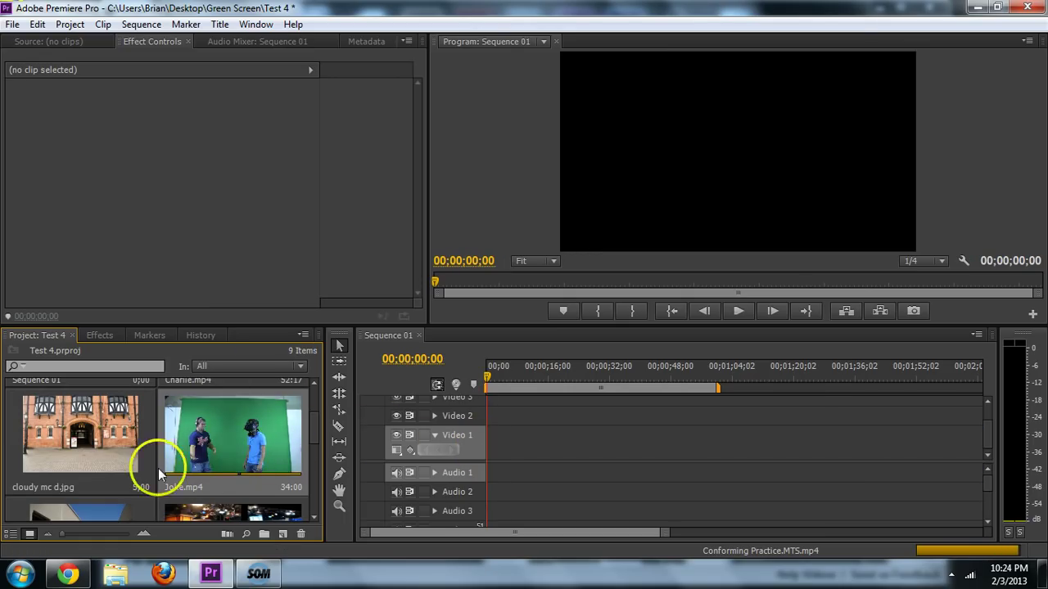
drag(227, 429, 488, 427)
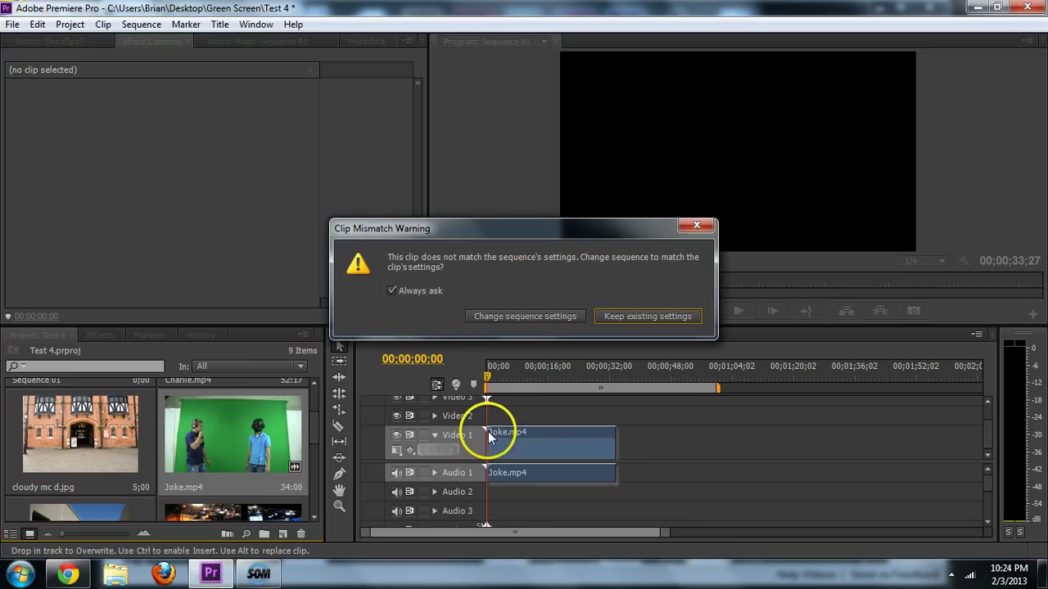
click(547, 316)
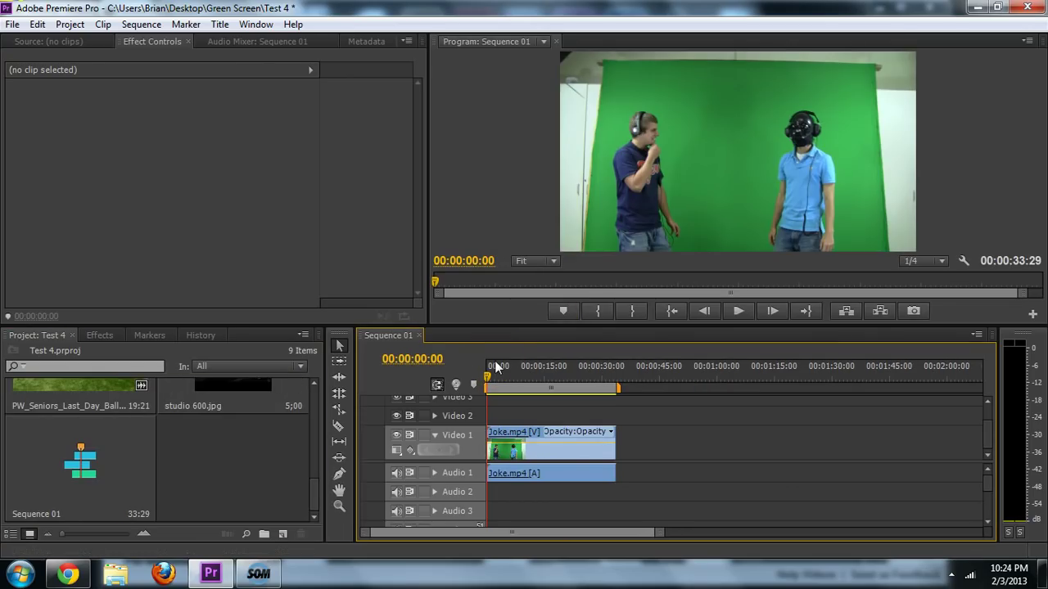
drag(316, 445, 320, 397)
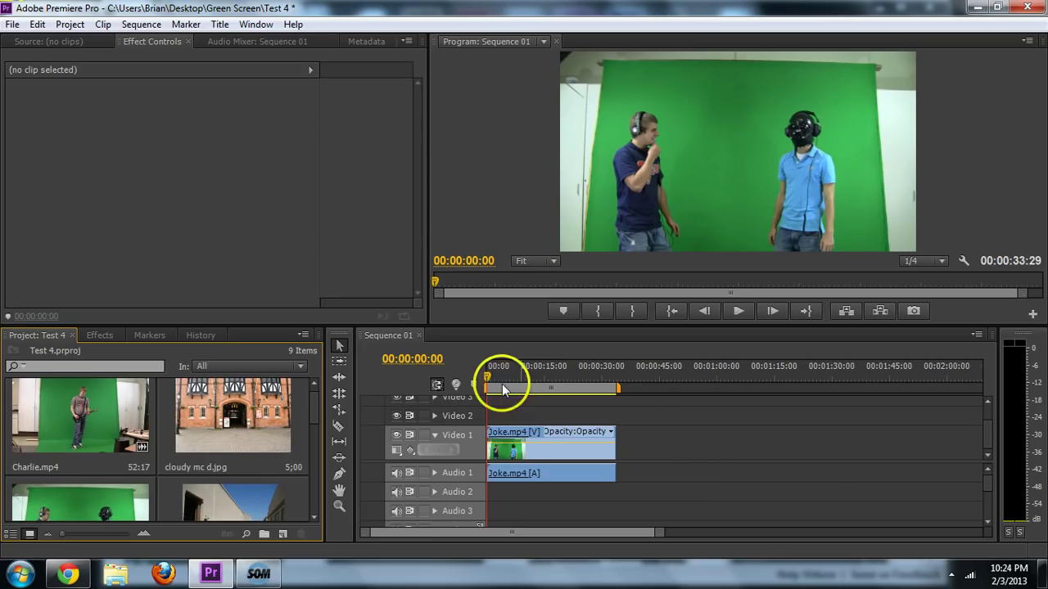
drag(509, 370, 520, 370)
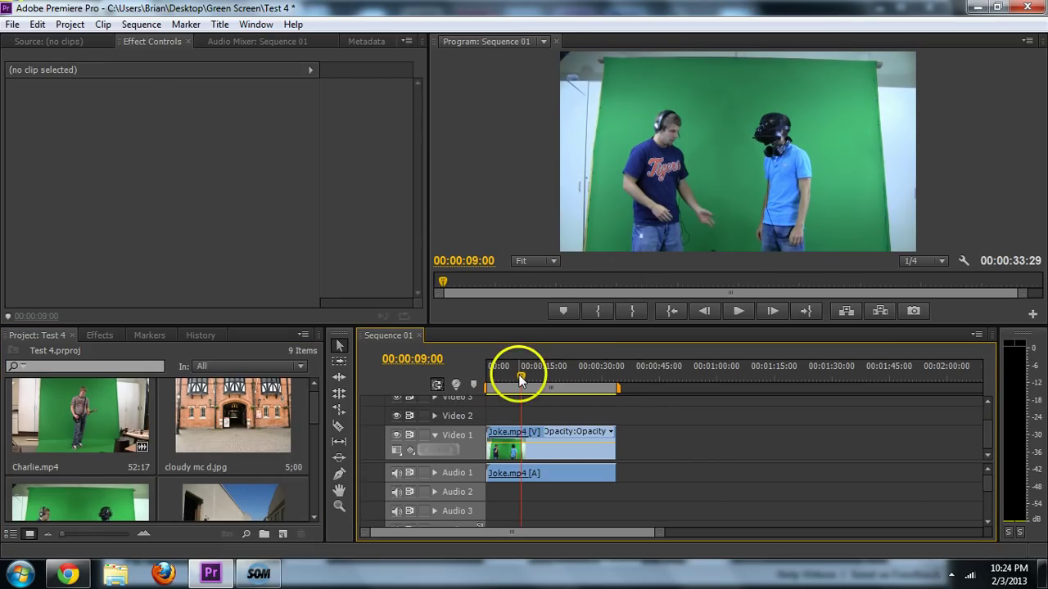
- Apply the Ultra Key effect from the Keying video effects to the Joke.mp4 clip on Video 1
click(99, 335)
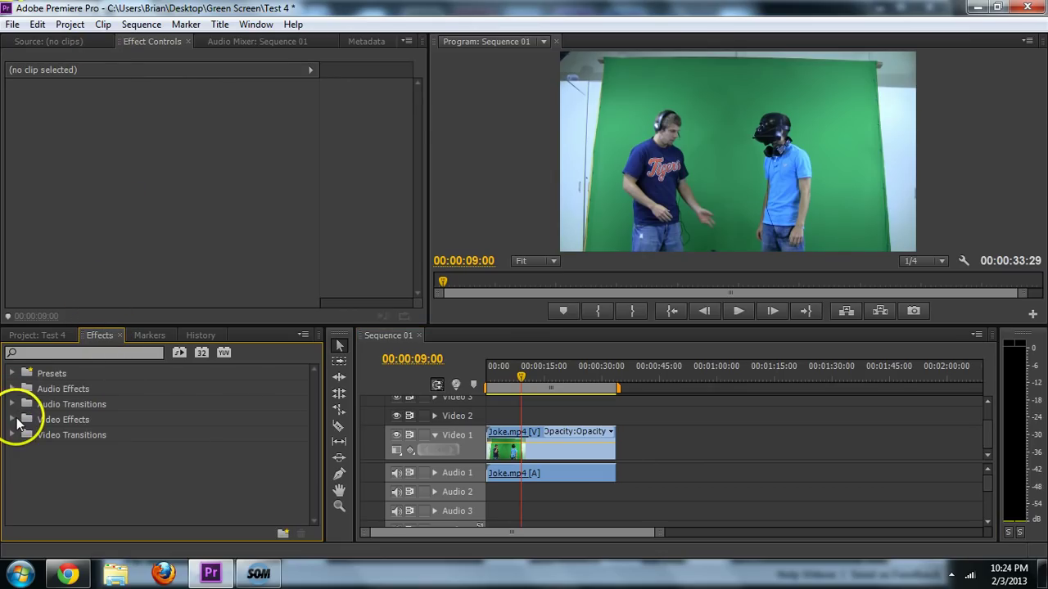
click(12, 419)
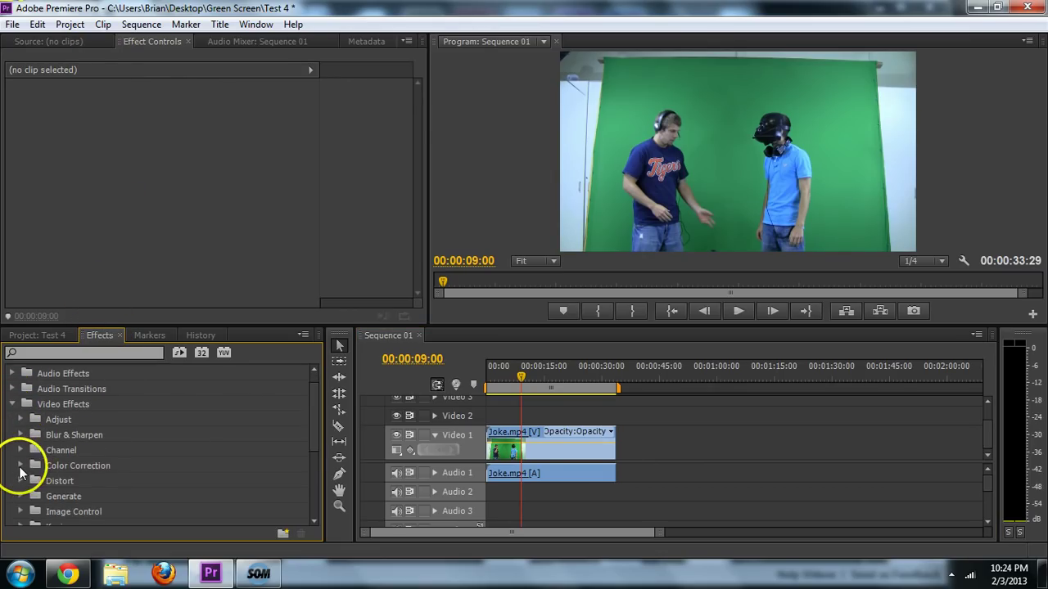
scroll(20, 474, down, 3)
click(20, 466)
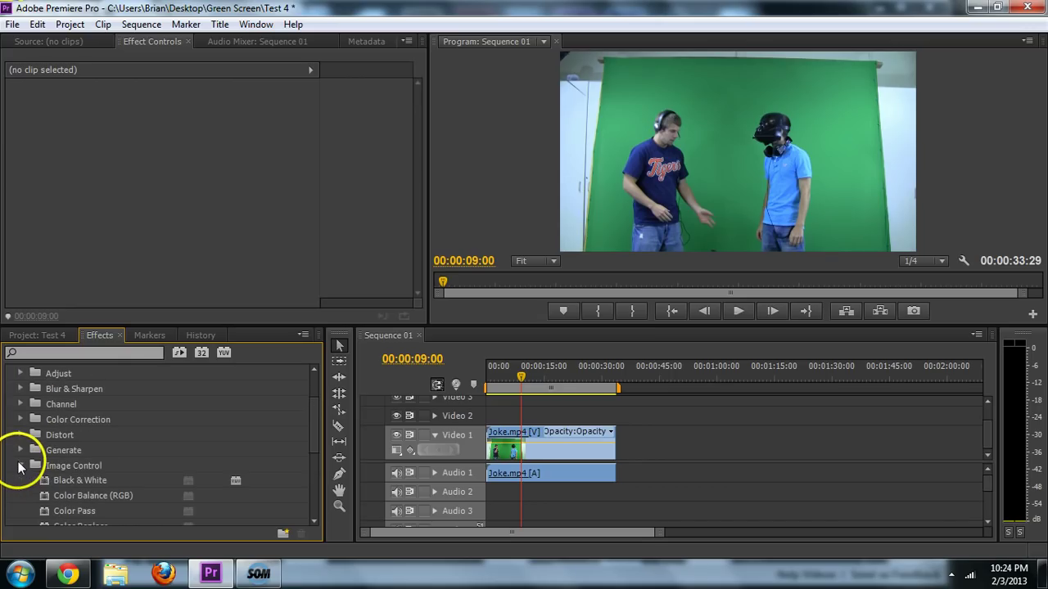
click(20, 466)
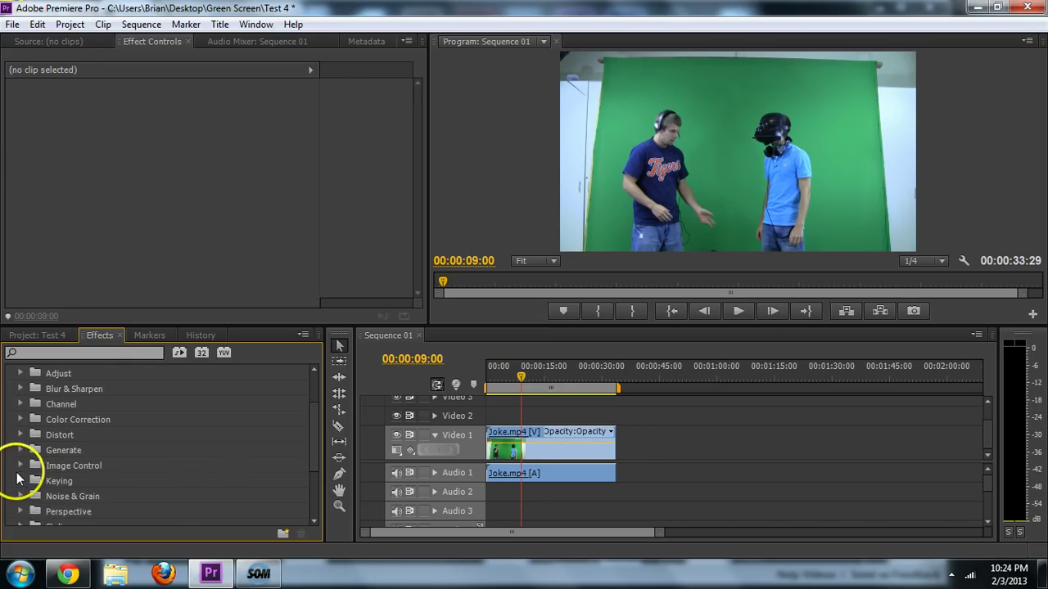
click(20, 480)
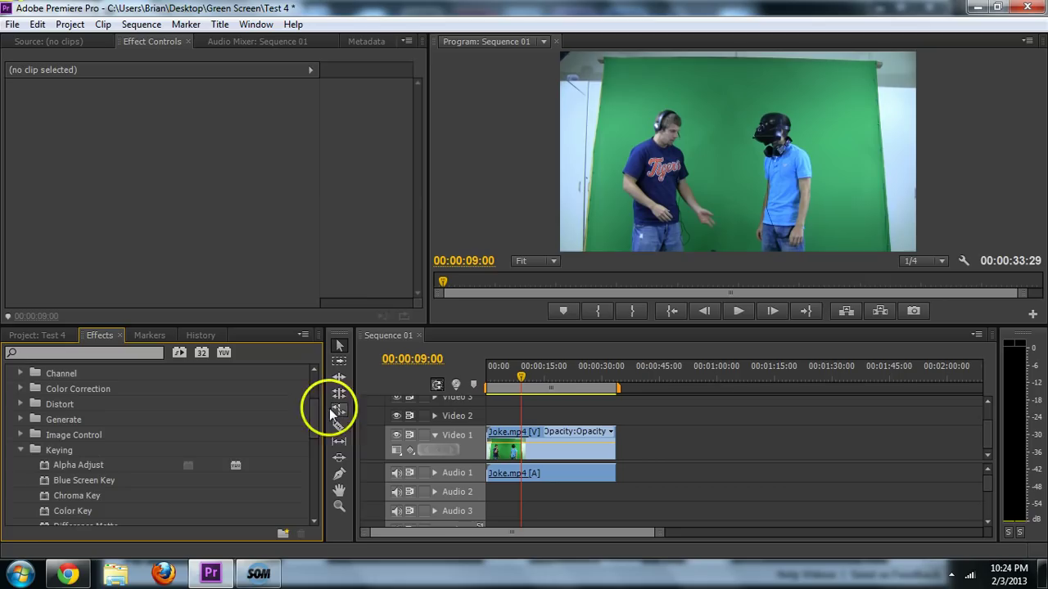
drag(323, 410, 313, 441)
click(62, 406)
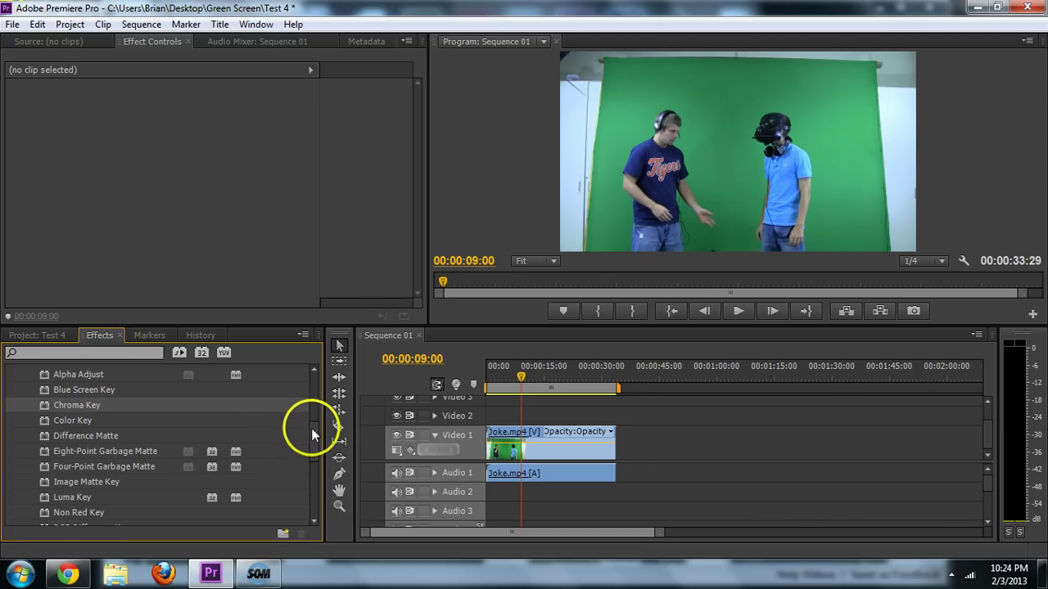
drag(311, 428, 318, 458)
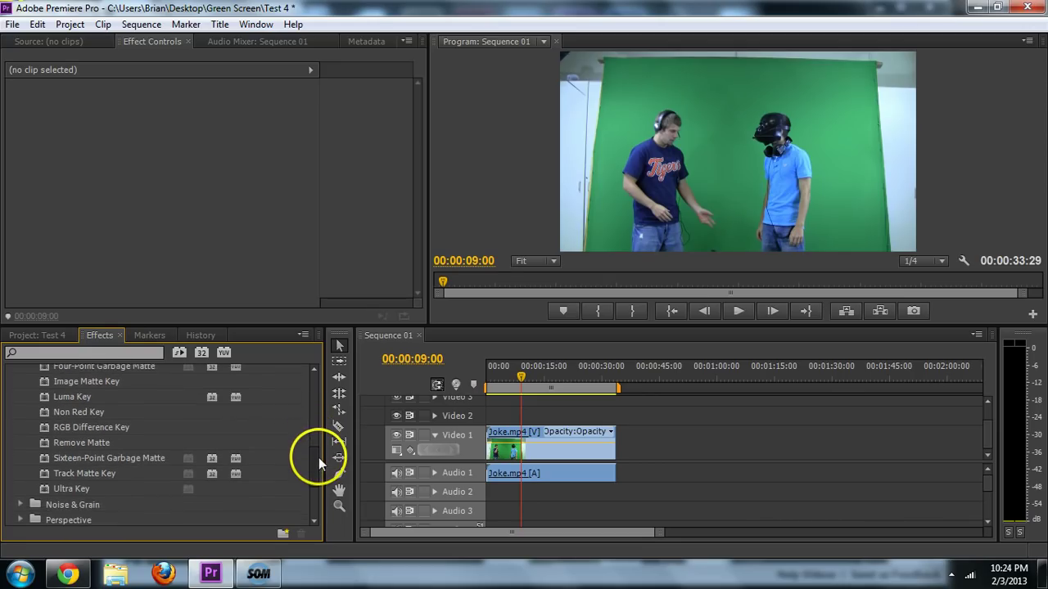
click(72, 487)
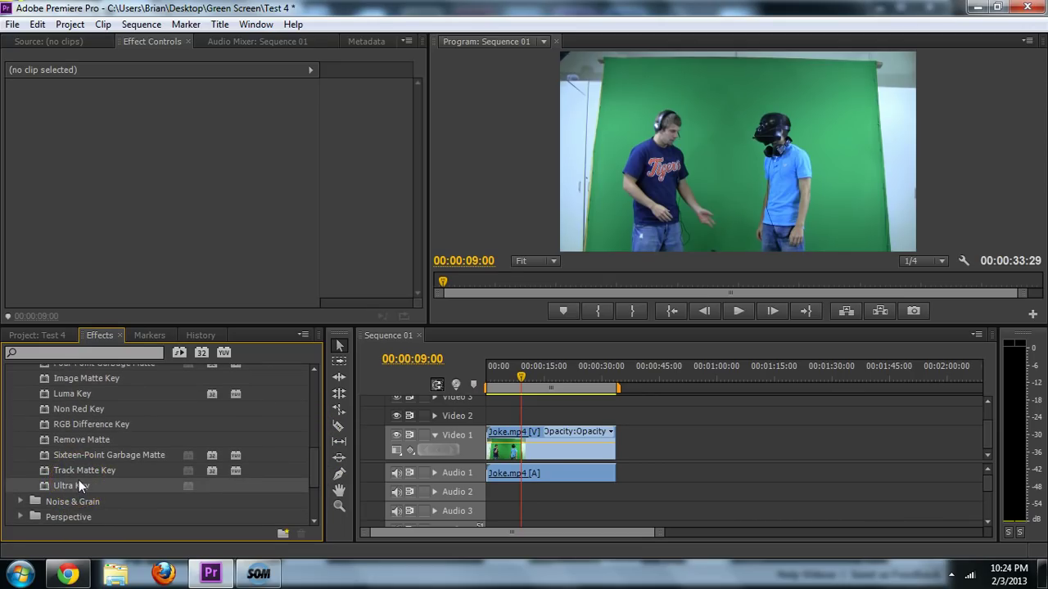
drag(79, 482, 552, 439)
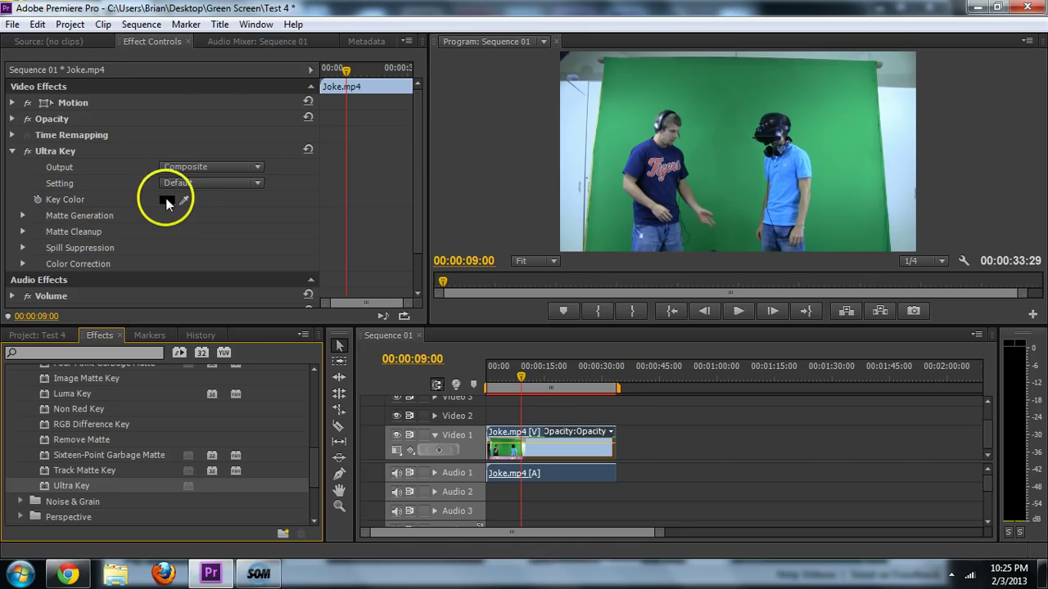
- Sample the green backdrop as the Ultra Key colour and set the Matte Generation Shadow to 0
drag(187, 197, 713, 127)
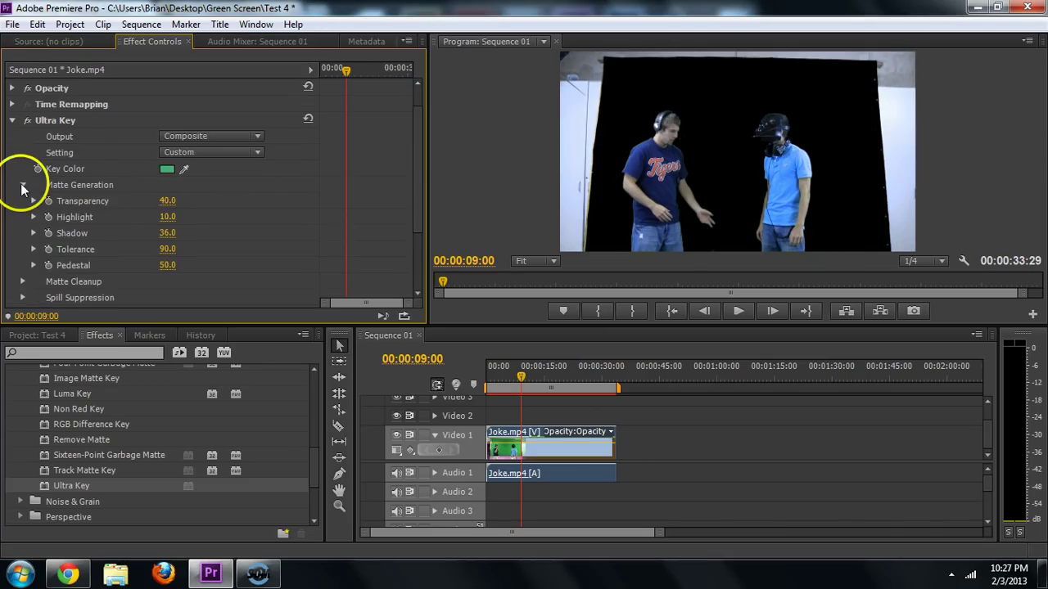
click(22, 185)
click(22, 185)
drag(173, 234, 118, 229)
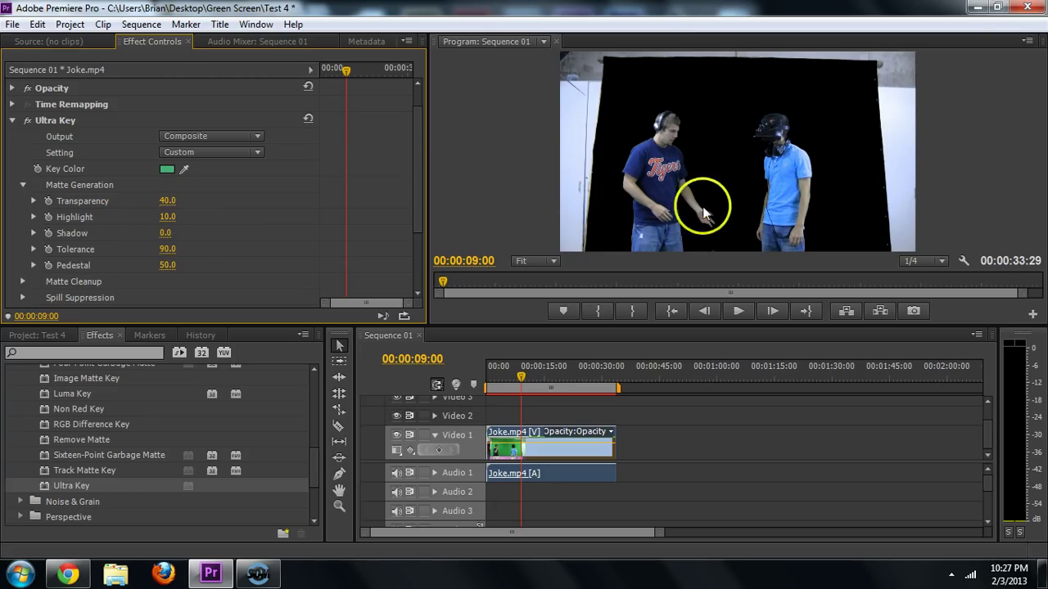
mouse_move(165, 234)
mouse_down()
mouse_move(234, 229)
mouse_move(159, 219)
mouse_up()
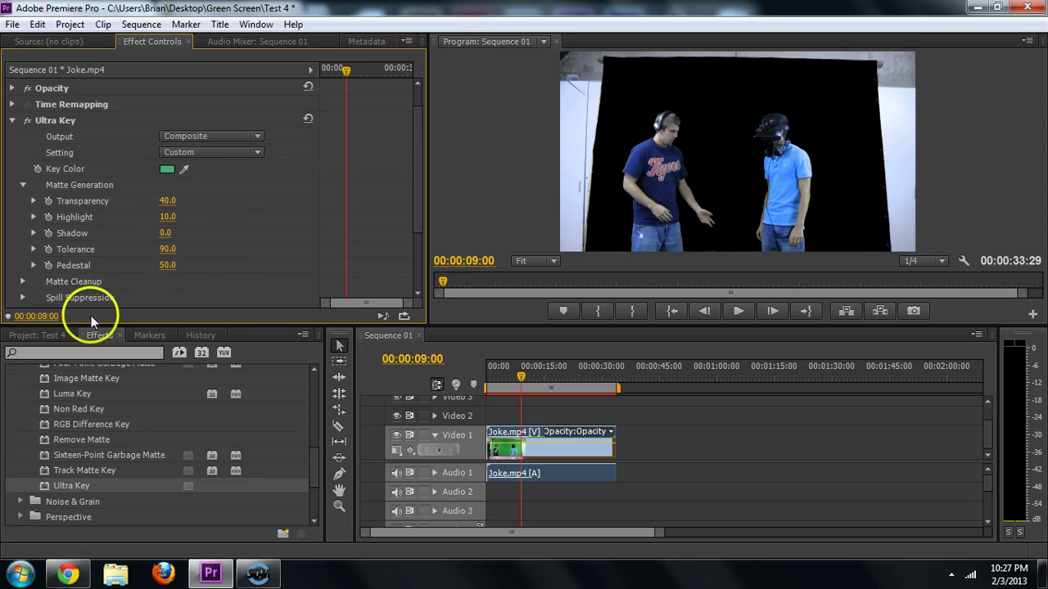
- Create a default still title, Title 01, and draw a rectangle about 1994 by 1195 covering the whole frame
click(217, 26)
mouse_move(246, 42)
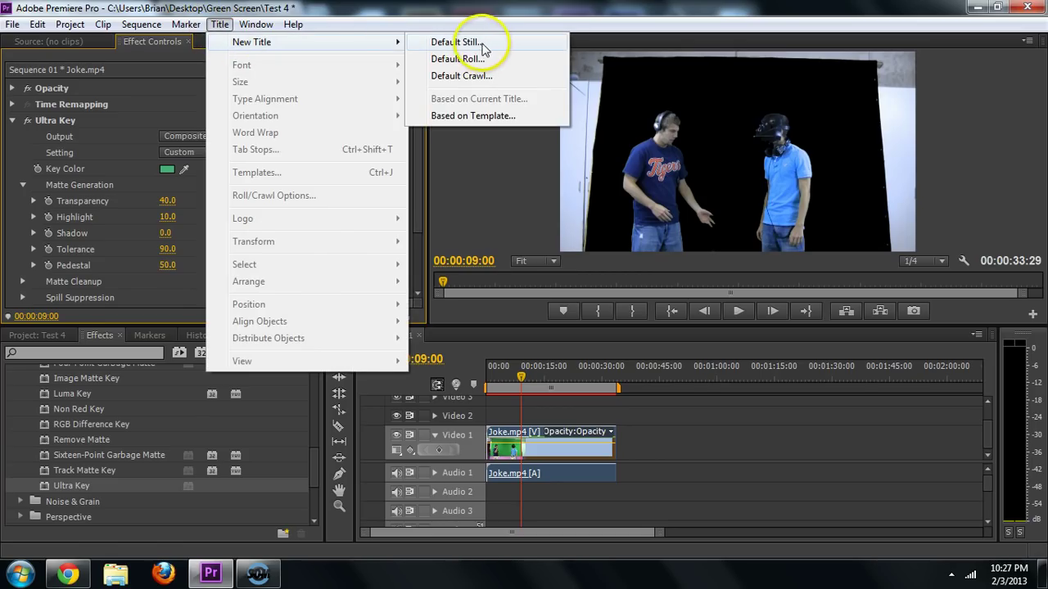
click(487, 46)
click(536, 360)
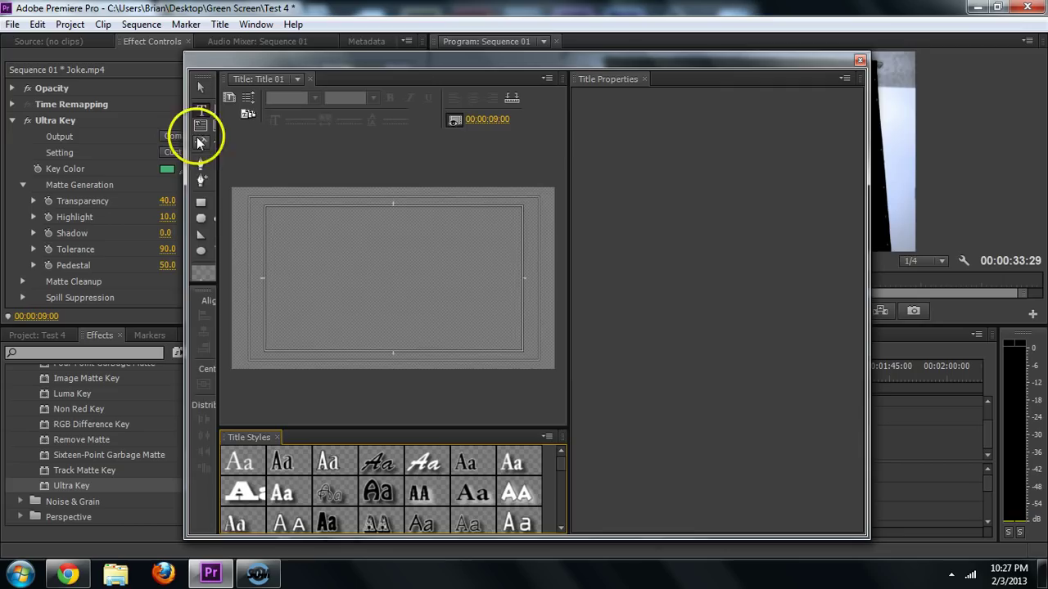
click(201, 203)
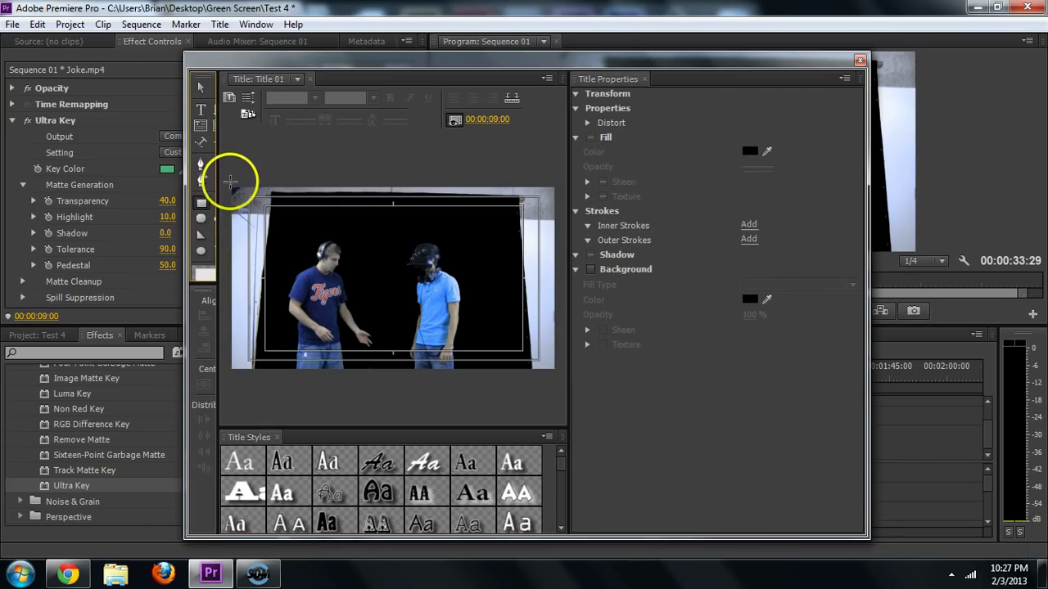
mouse_move(225, 176)
mouse_down()
mouse_move(374, 246)
mouse_move(533, 346)
mouse_move(559, 380)
mouse_up()
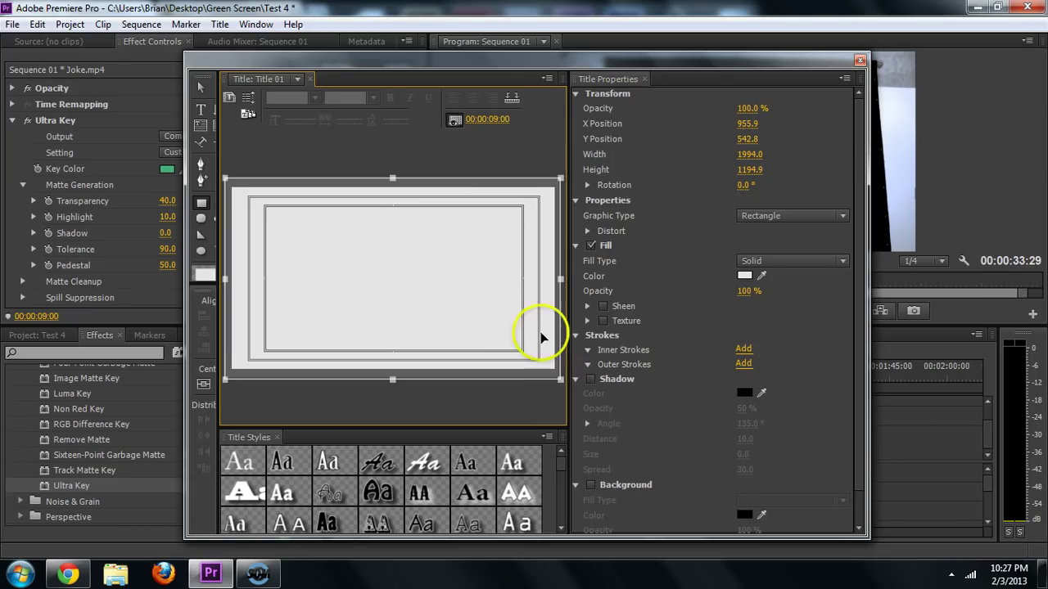
- Set the title rectangle's fill colour to pure red, FF0000, and close the title editor
click(175, 270)
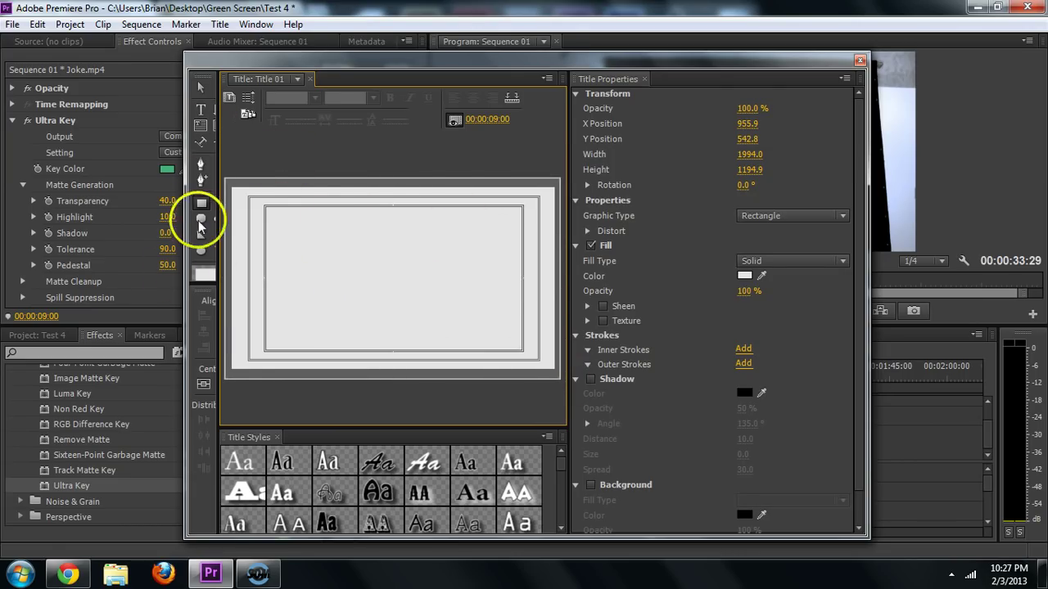
click(744, 275)
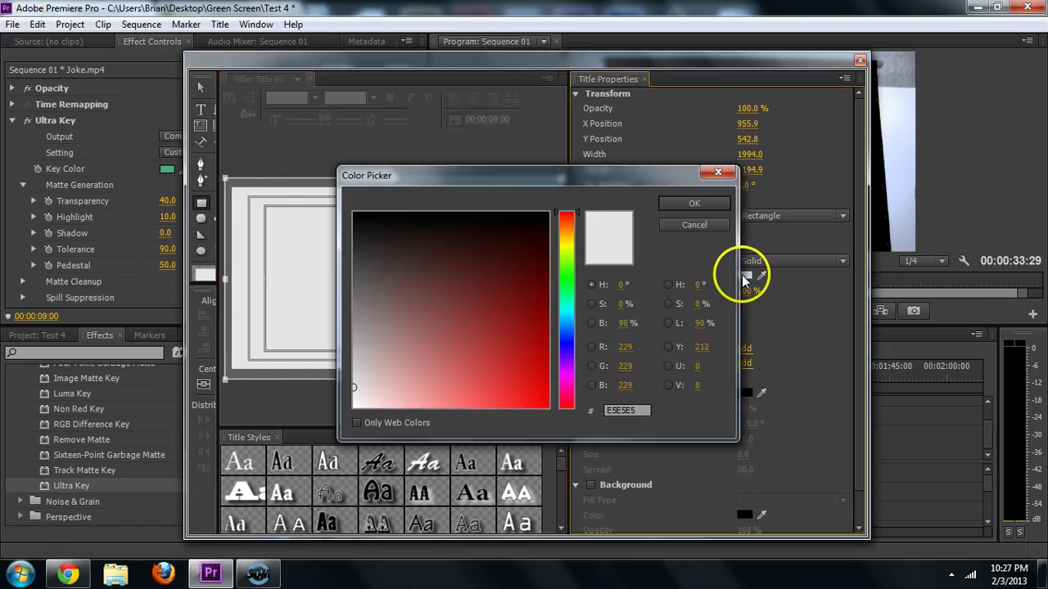
click(532, 363)
drag(536, 374, 548, 407)
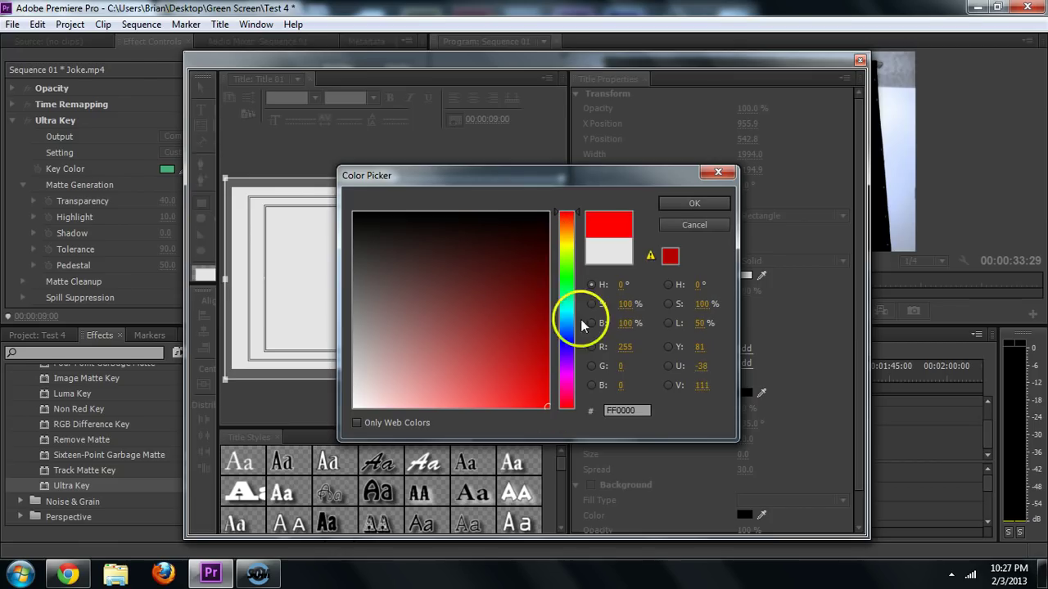
click(673, 204)
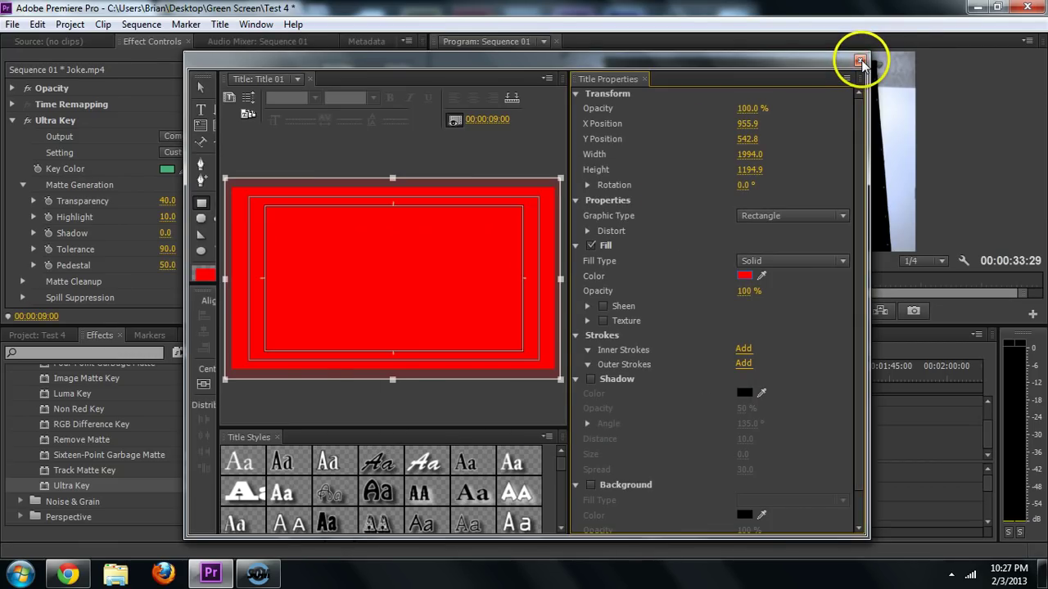
click(859, 60)
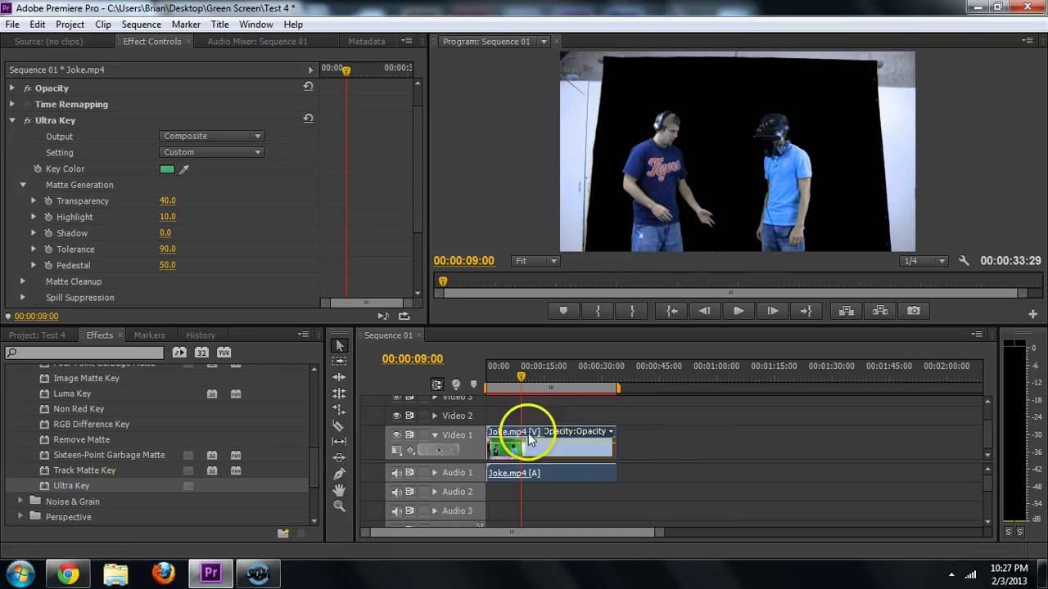
- Move the Joke.mp4 video clip from Video 1 up to Video 2 and bring up the red title among the project media
click(554, 431)
key(ctrl+z)
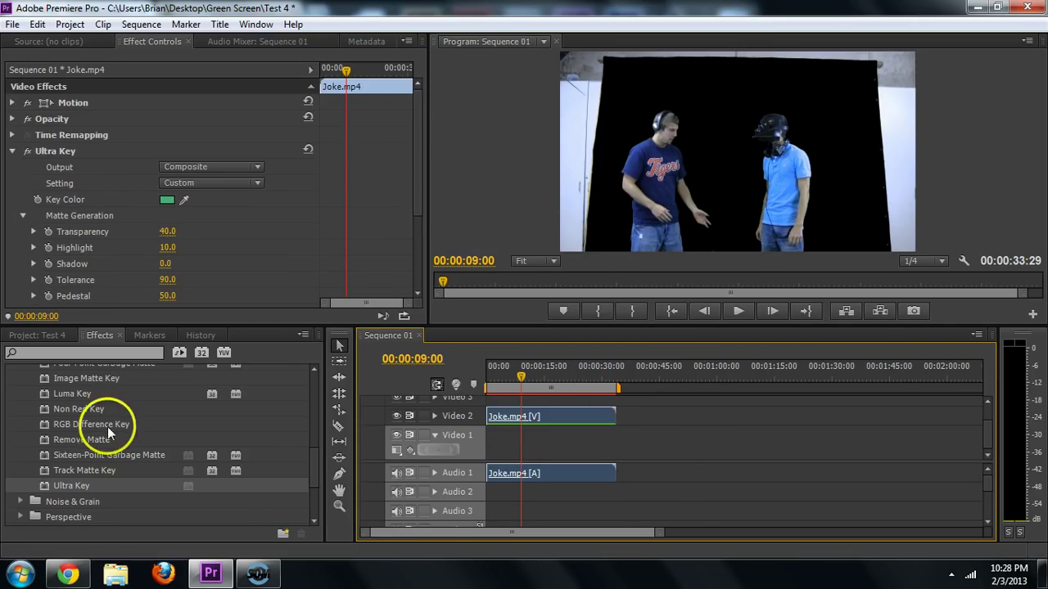
click(33, 336)
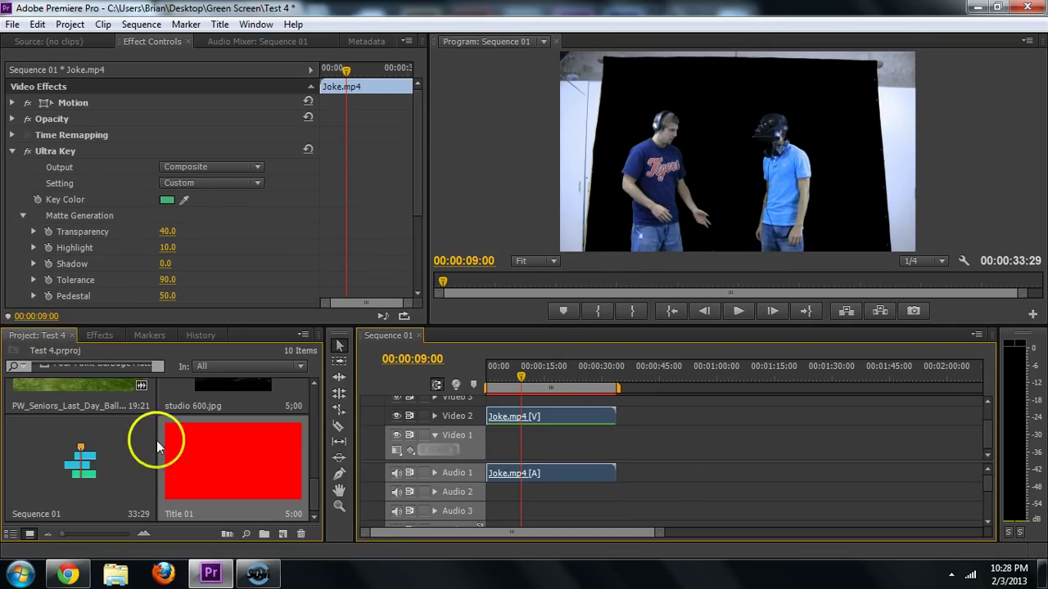
- Place the red title on Video 1 beneath Joke.mp4, matching the clip's length, and expand the Video 2 track
drag(160, 442, 613, 432)
click(546, 371)
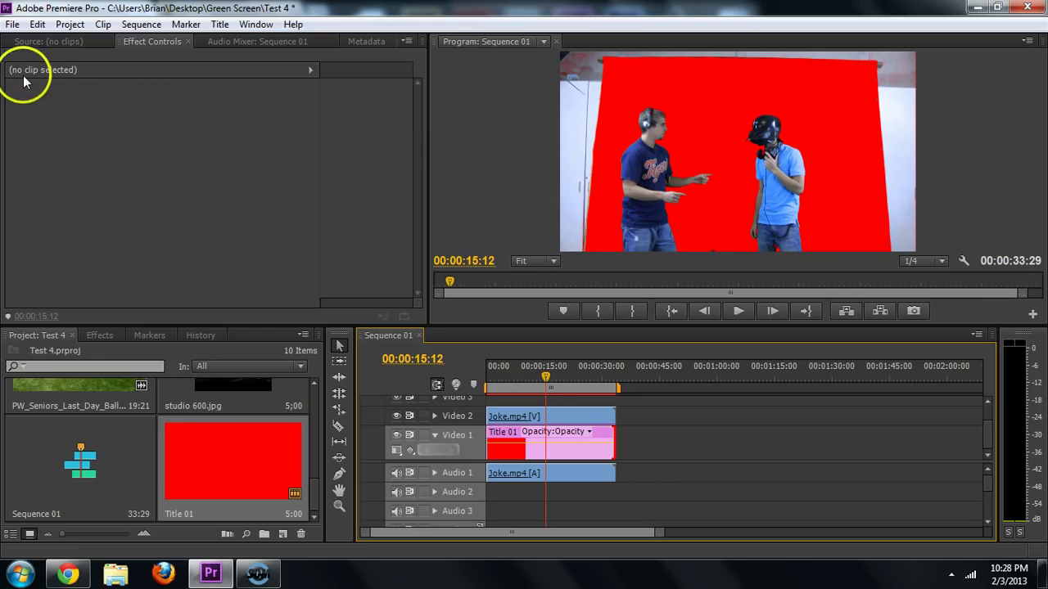
click(516, 416)
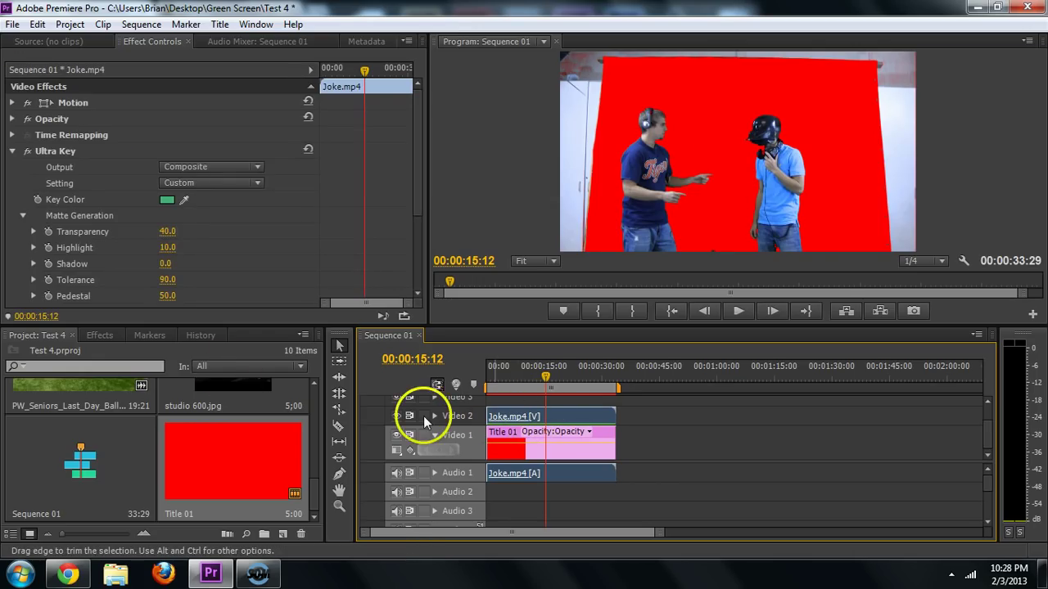
click(434, 416)
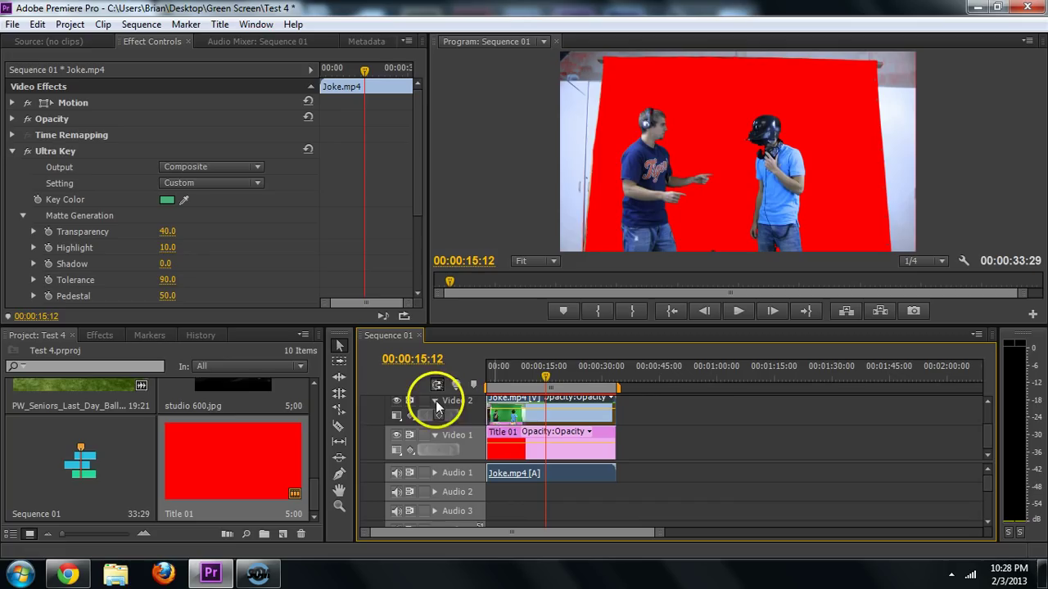
drag(985, 433, 990, 434)
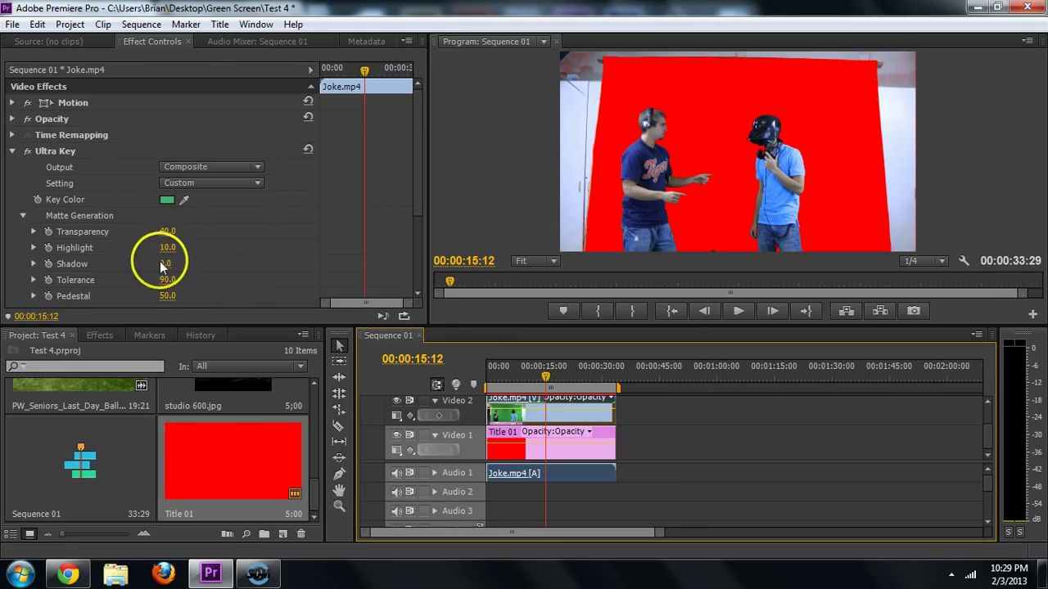
mouse_move(172, 263)
mouse_down()
mouse_move(229, 260)
mouse_move(167, 263)
mouse_move(179, 263)
mouse_up()
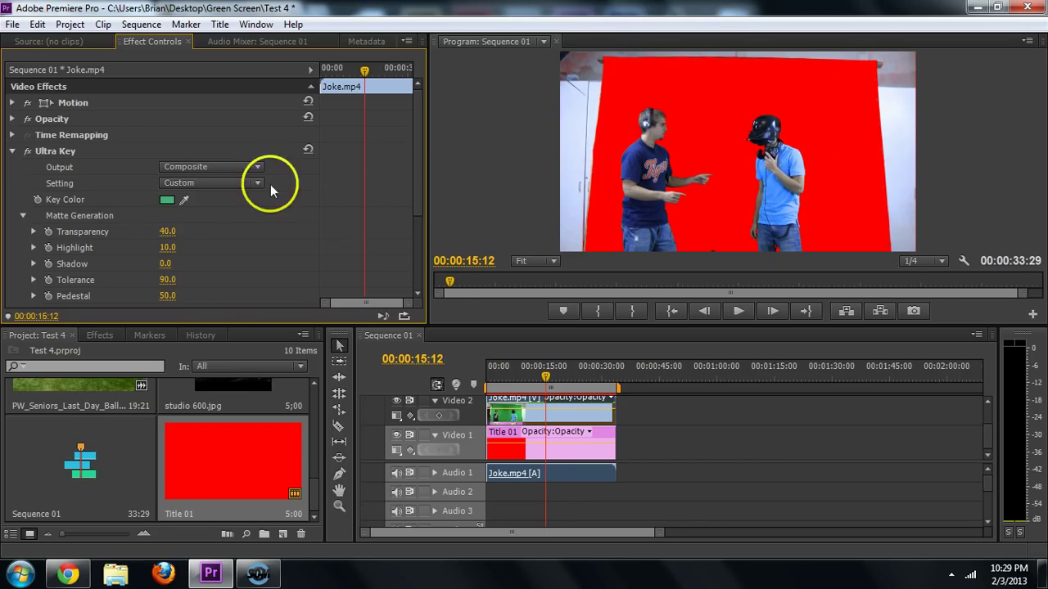
- Apply the Eight-Point Garbage Matte effect to Joke.mp4 on Video 2 and collapse its Ultra Key settings
click(90, 336)
scroll(58, 508, down, 1)
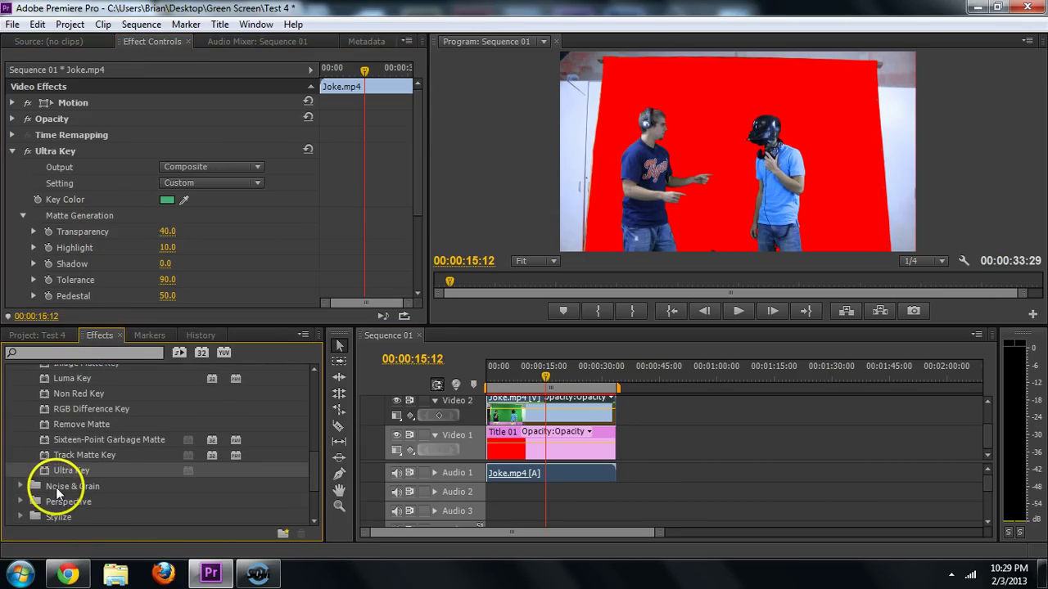
scroll(59, 490, up, 3)
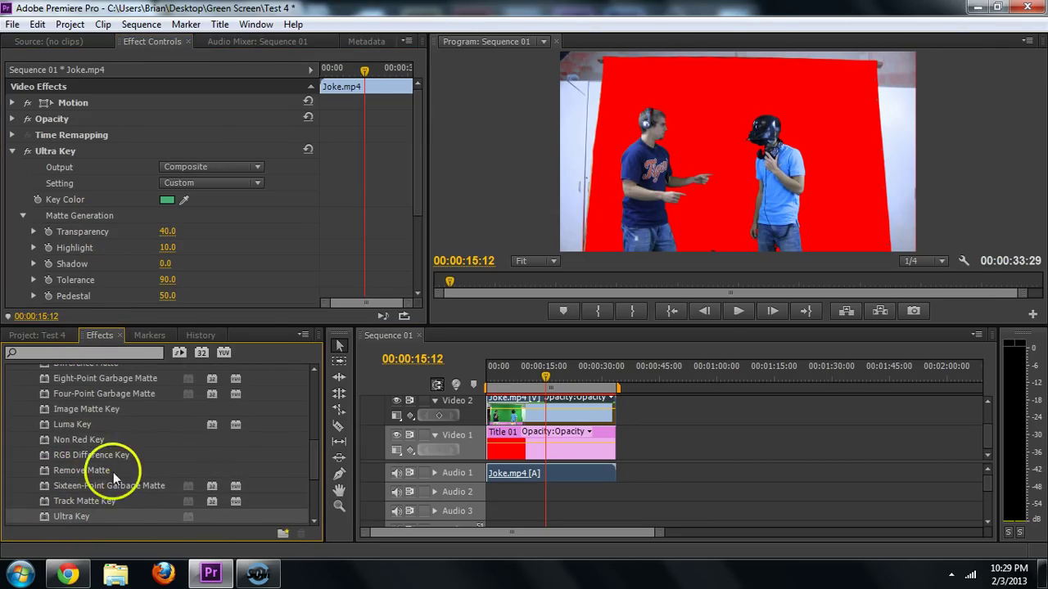
scroll(136, 490, up, 3)
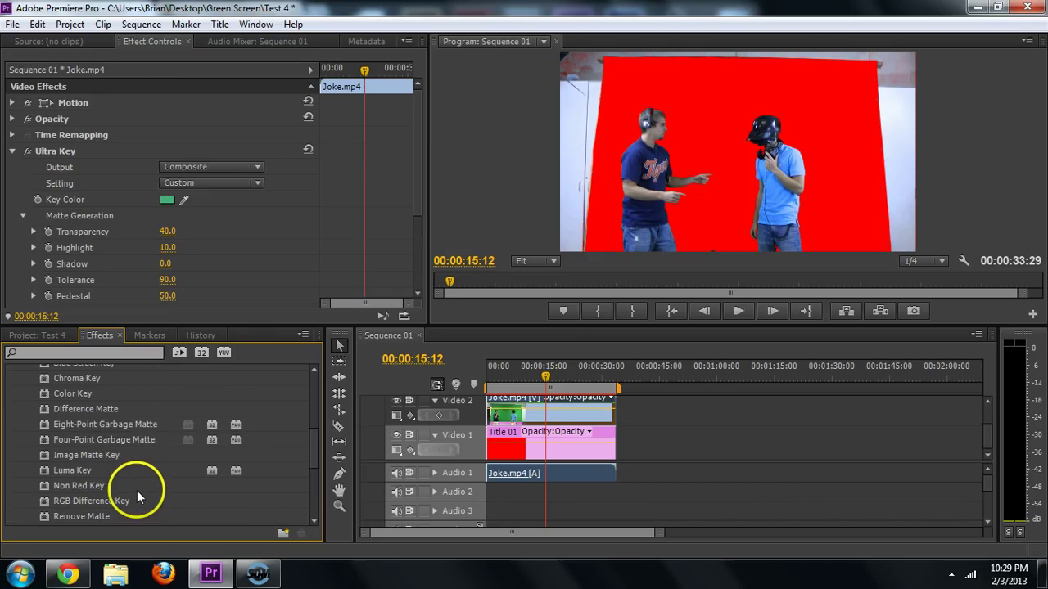
click(96, 427)
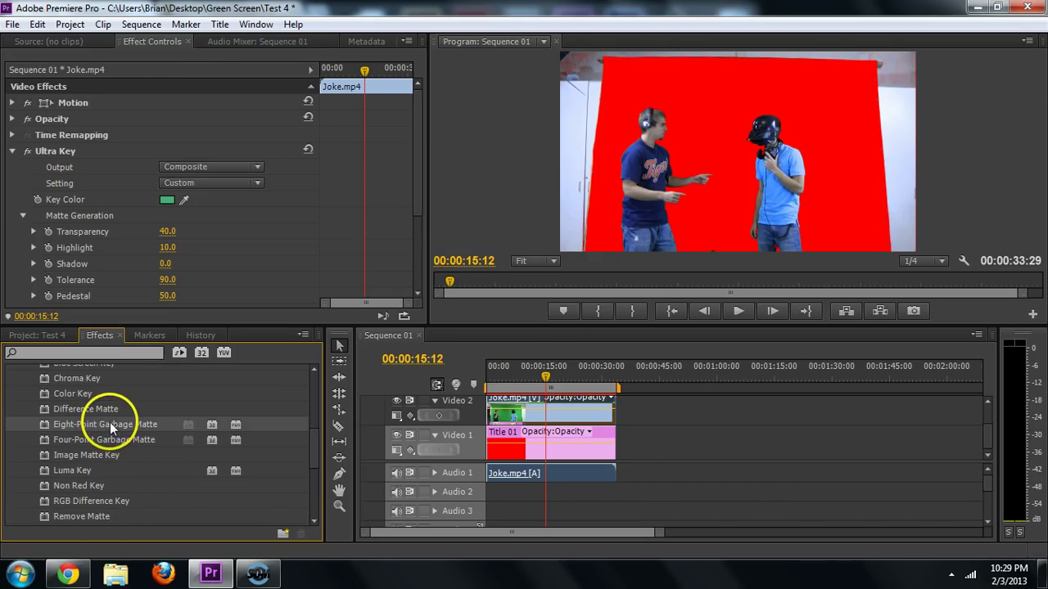
drag(112, 427, 565, 416)
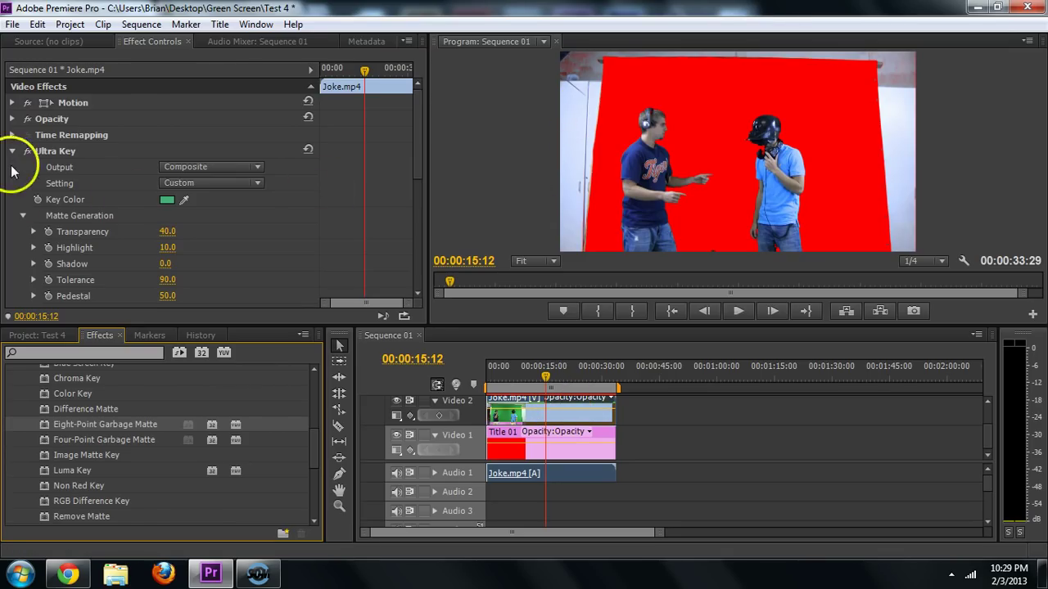
click(23, 215)
click(13, 150)
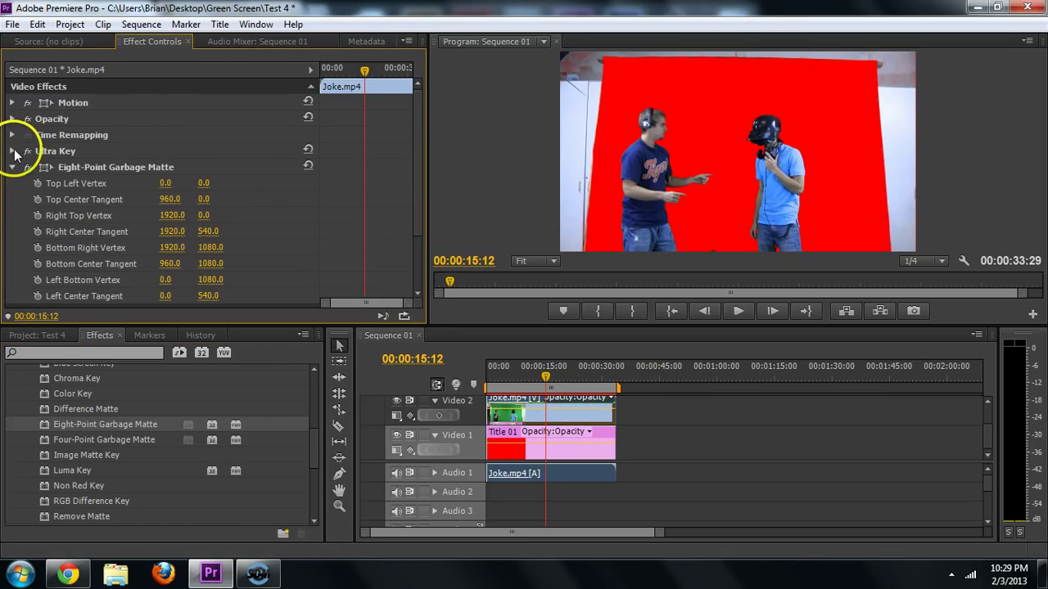
- Set the matte's Top Left Vertex to 266, 76, Left Center Tangent to about 215, 542 and Left Bottom Vertex to about 190, 1134
drag(164, 190, 262, 183)
drag(175, 197, 320, 199)
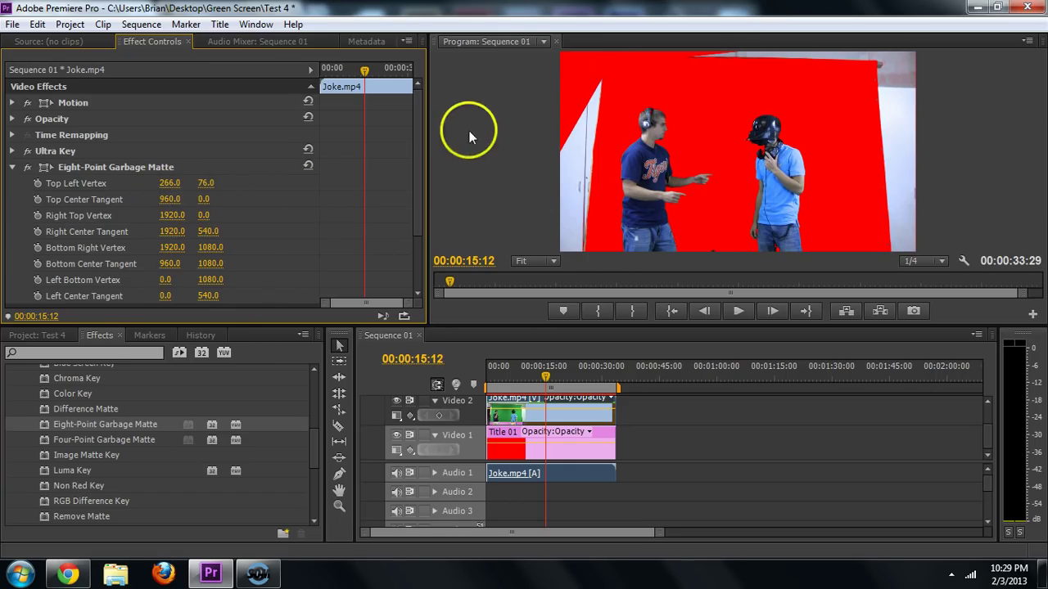
click(85, 167)
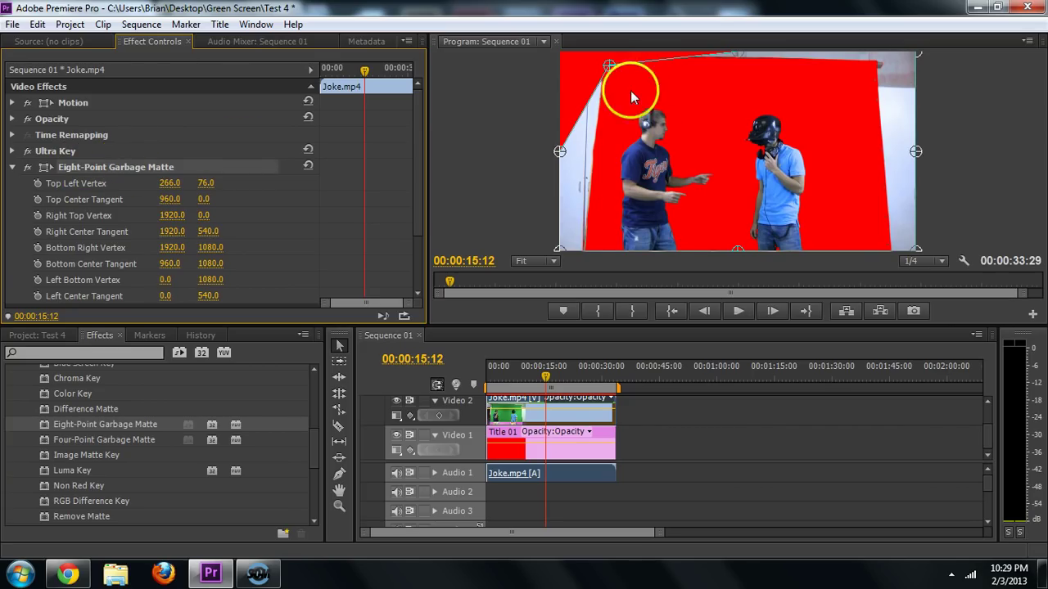
drag(557, 153, 595, 153)
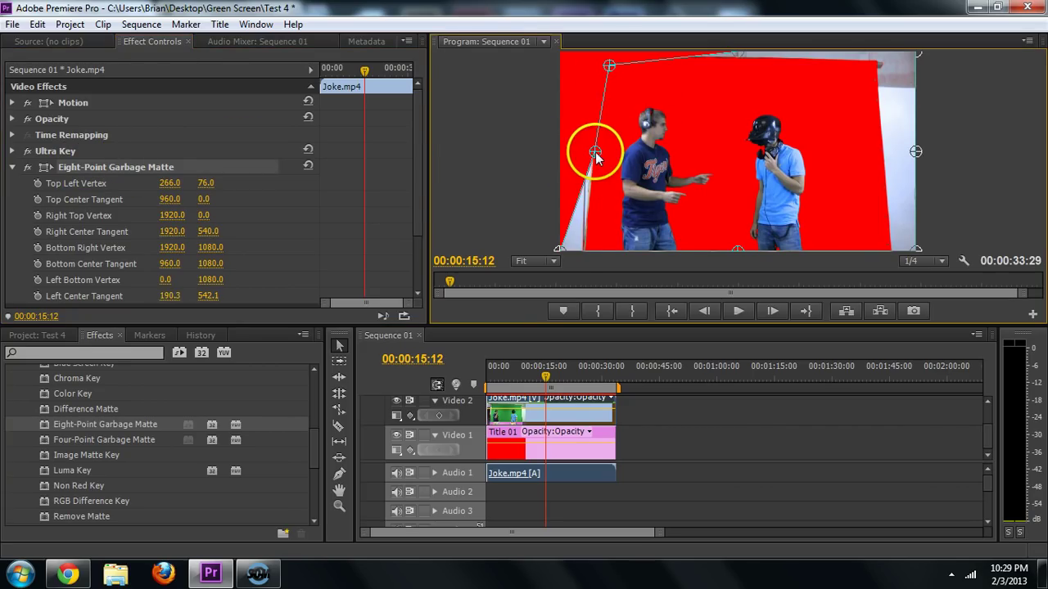
drag(561, 250, 595, 262)
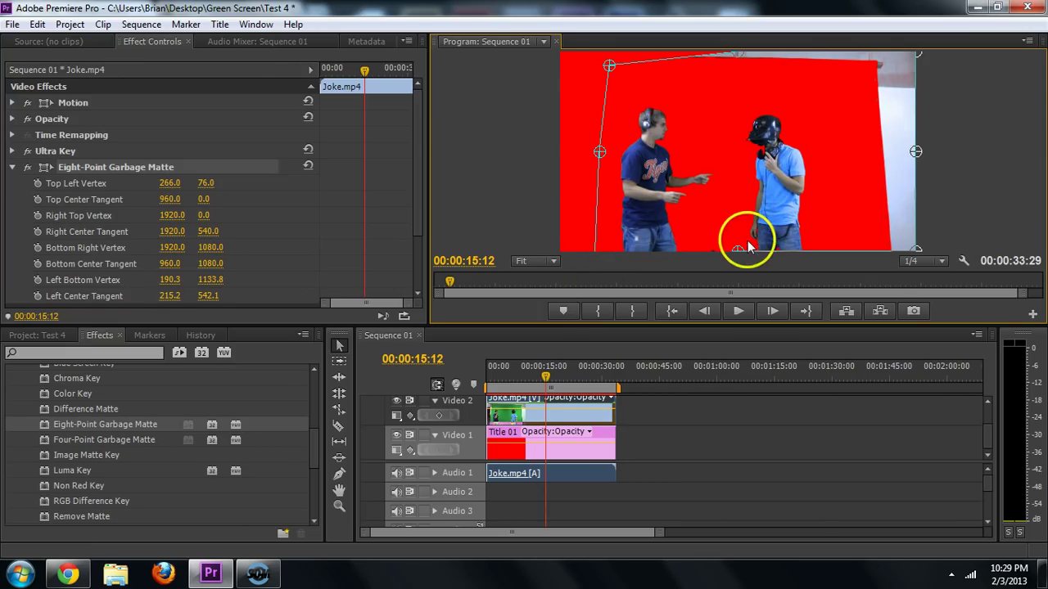
- Pull the matte's Bottom Right Vertex to about 1717, 1117, Right Center Tangent to about 1688, 530 and Right Top Vertex to about 1680, 108
drag(917, 253, 884, 248)
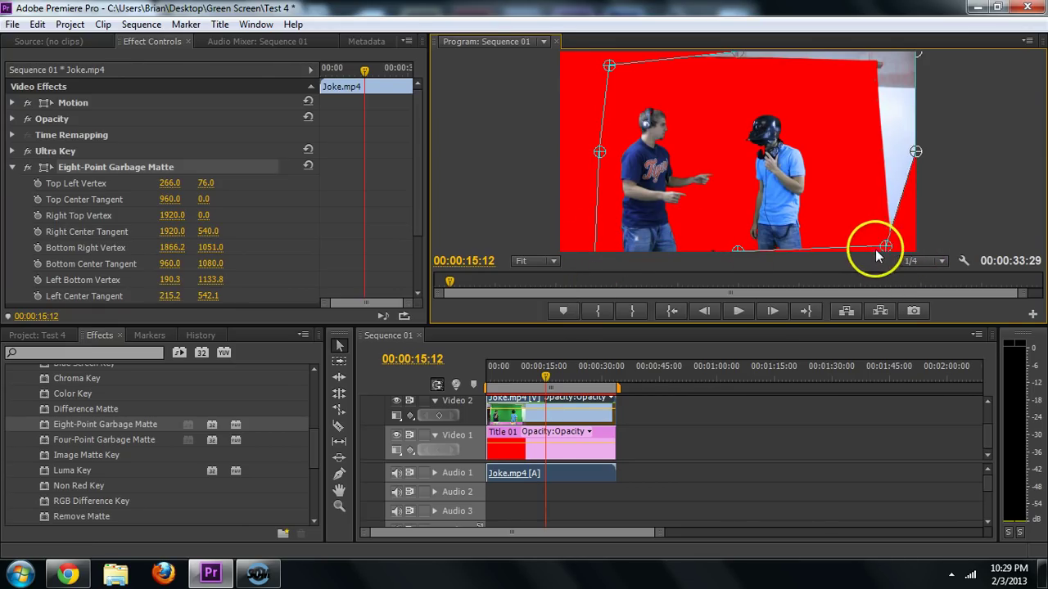
drag(916, 152, 872, 150)
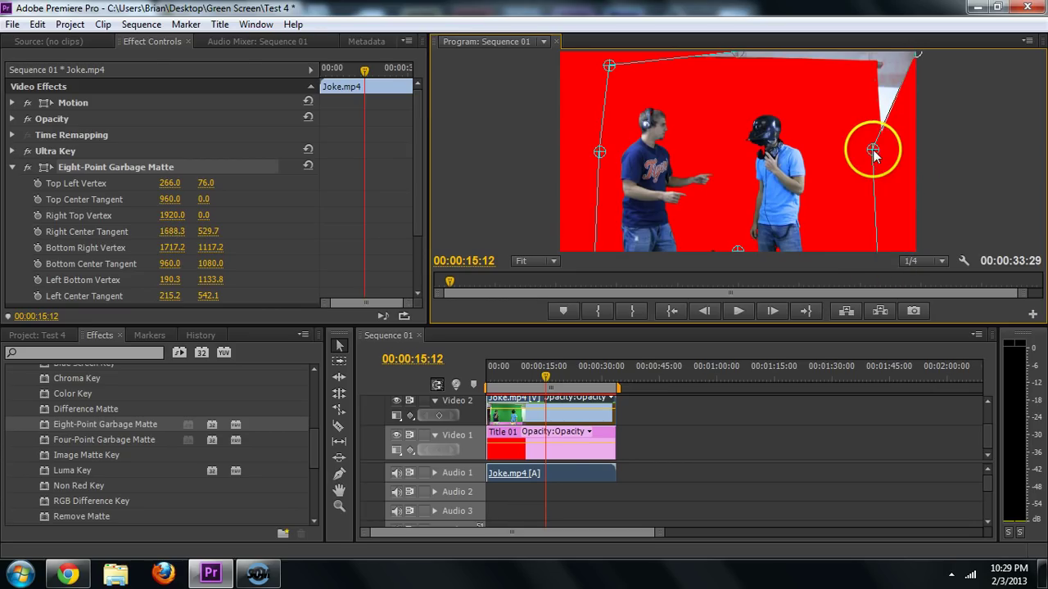
drag(917, 56, 870, 77)
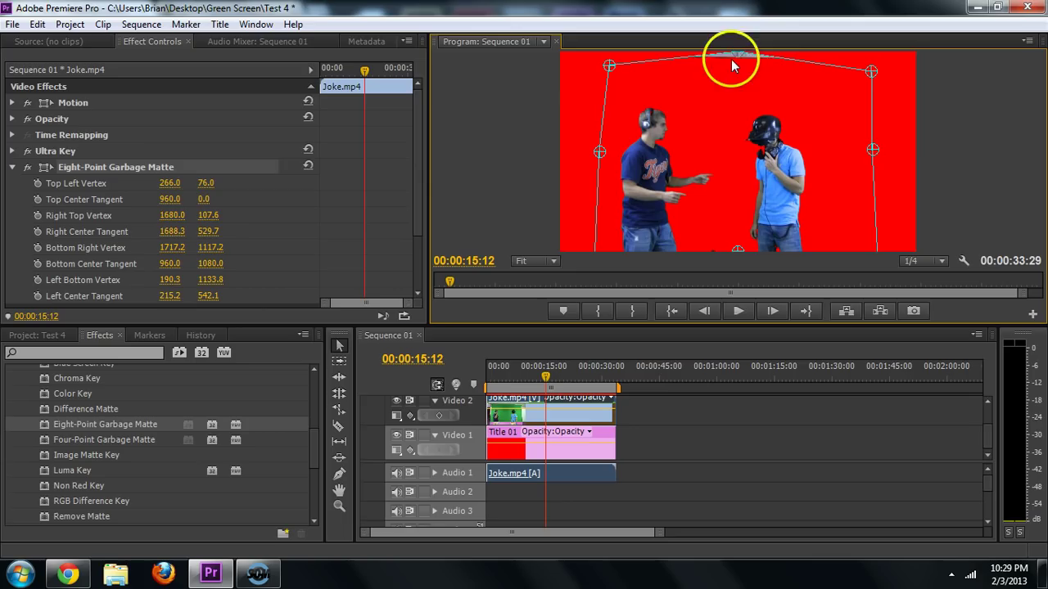
- Move the matte's Top Center Tangent to about 943, 62 and nudge its Left Center Tangent slightly outward
drag(731, 54, 735, 63)
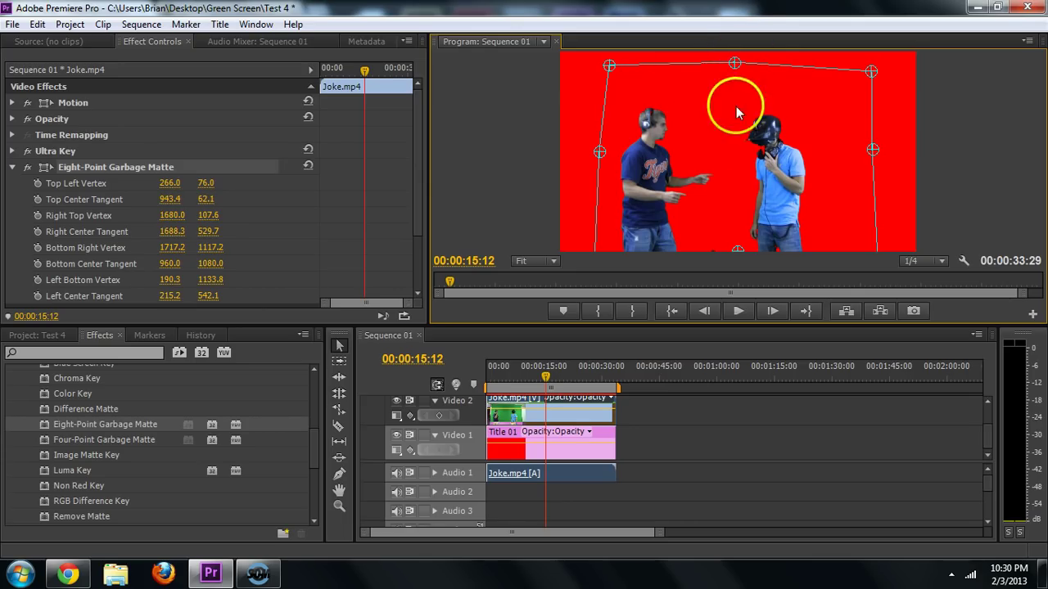
click(12, 167)
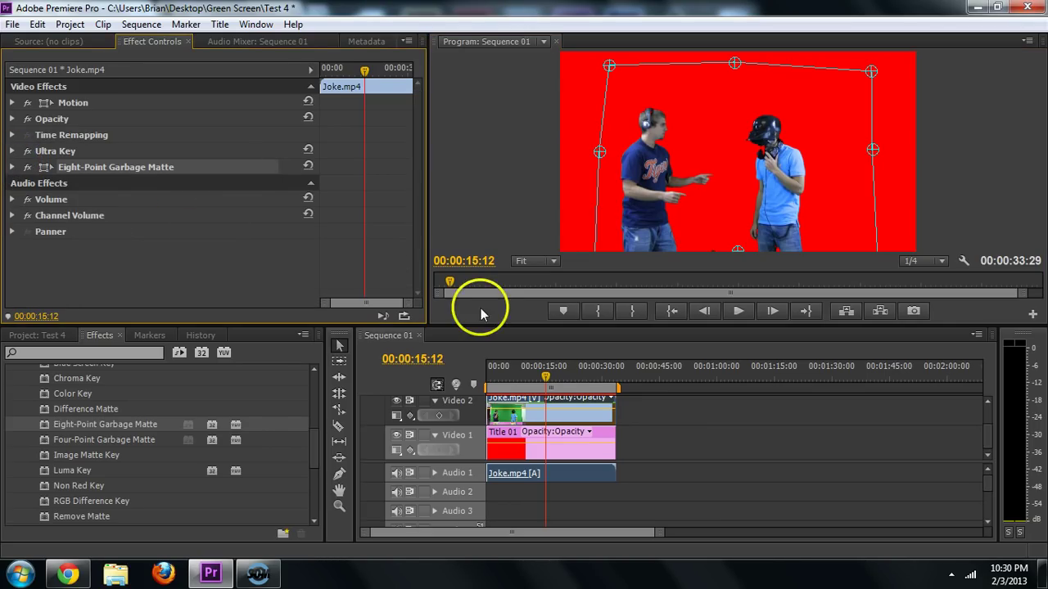
drag(599, 152, 593, 151)
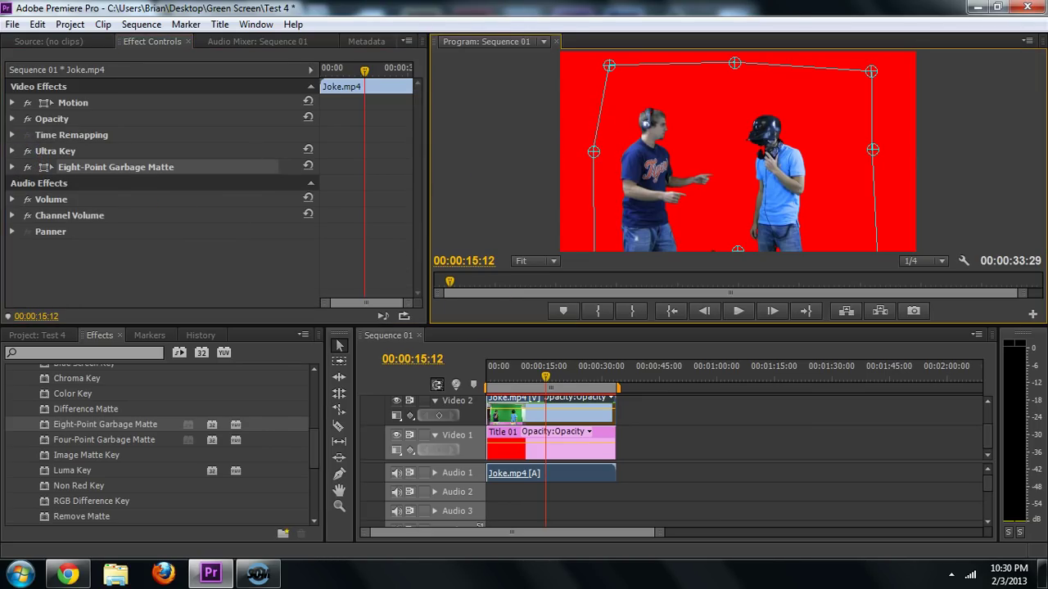
- Delete the red title clip from Video 1
click(568, 432)
click(494, 451)
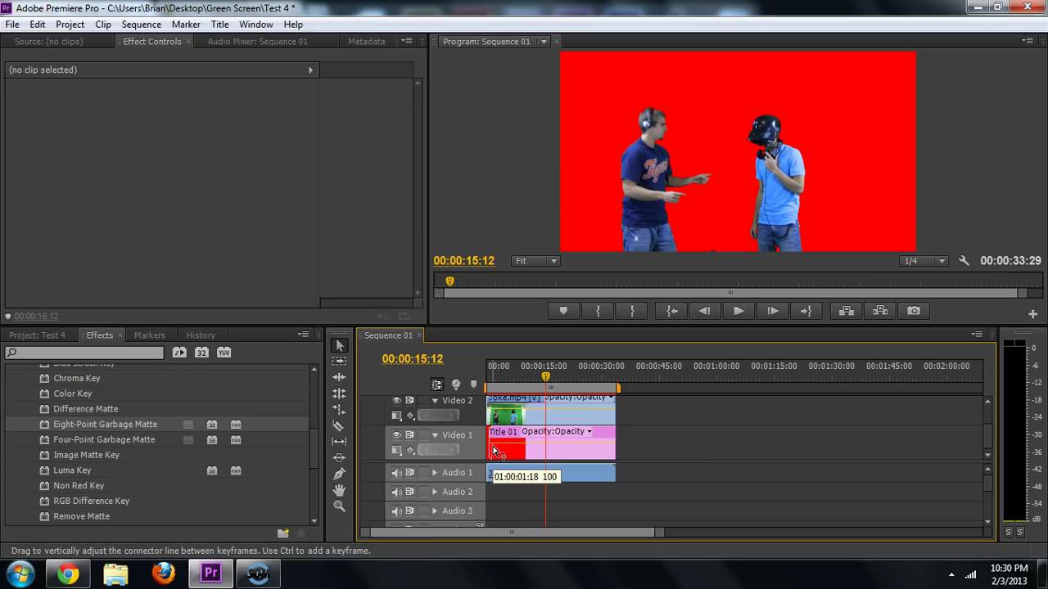
click(496, 452)
key(Delete)
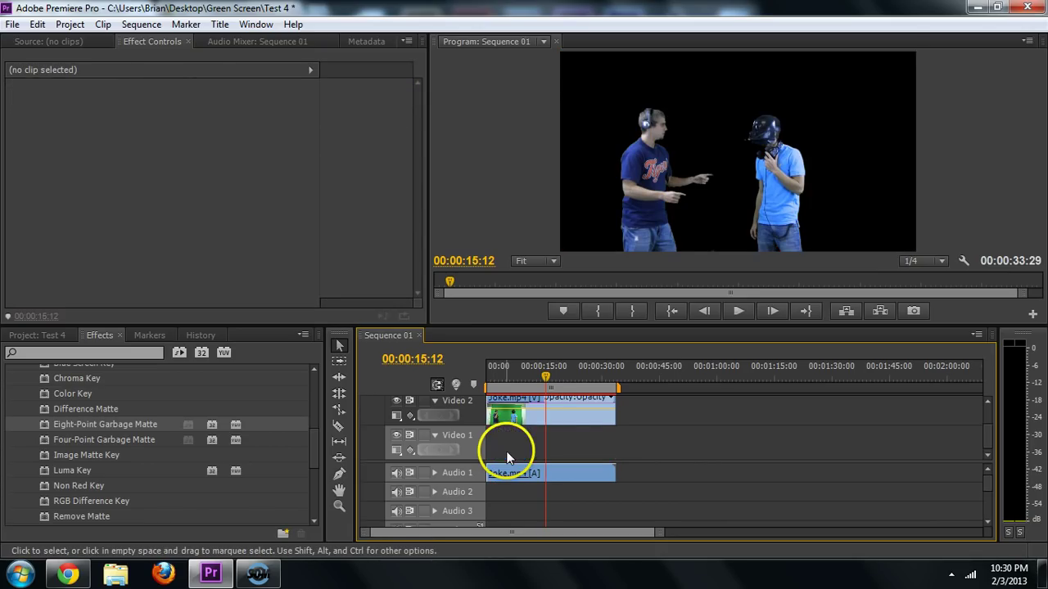
- Try lot.jpg as the background beneath Joke.mp4 on Video 1 from 00:00:08:24 and delete it from the track
click(45, 336)
drag(313, 496, 314, 434)
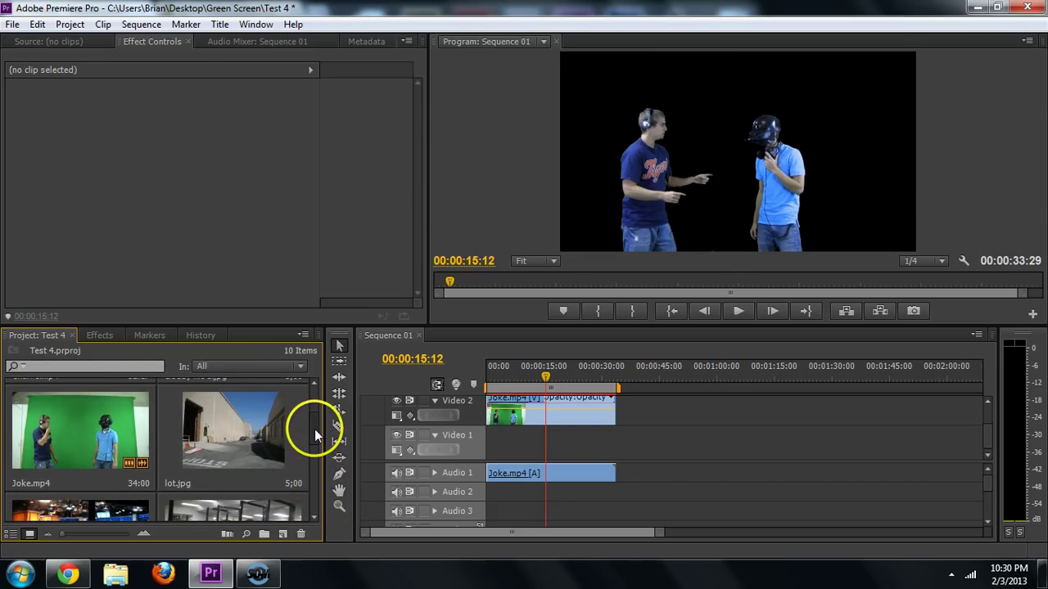
click(520, 376)
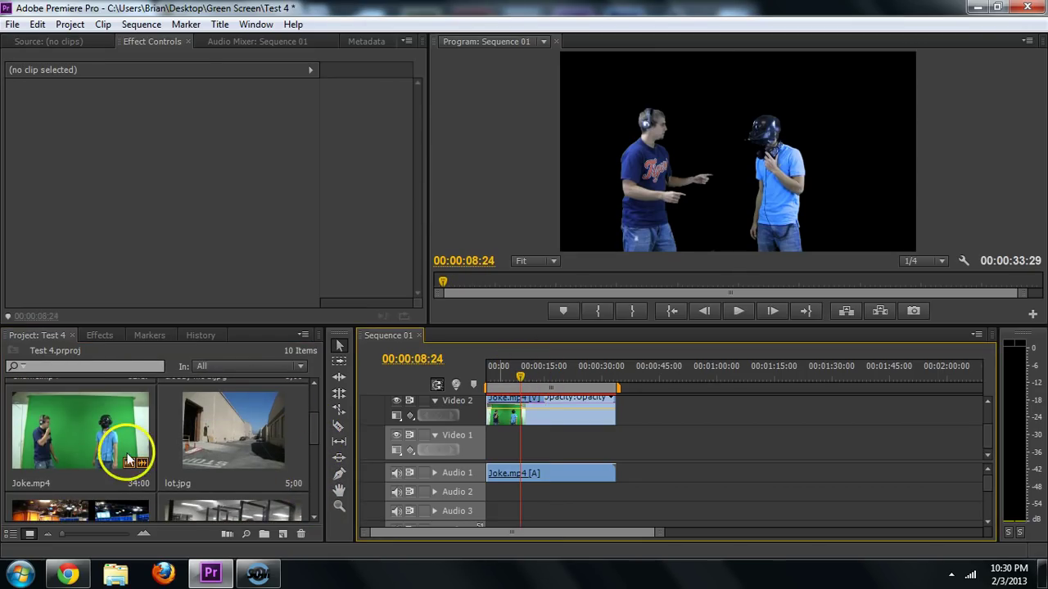
drag(193, 428, 519, 445)
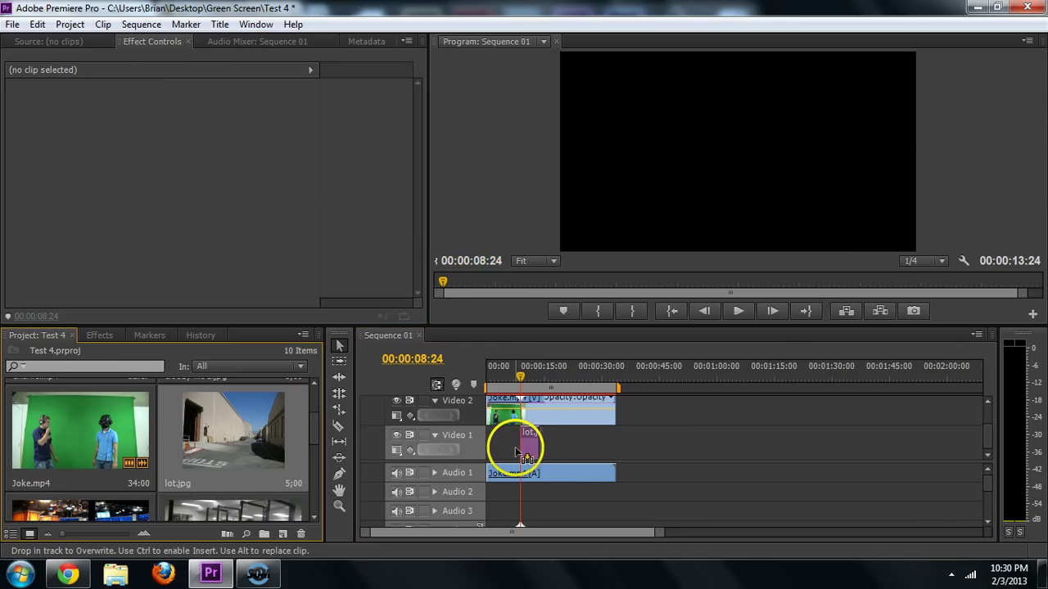
click(526, 377)
drag(526, 377, 527, 376)
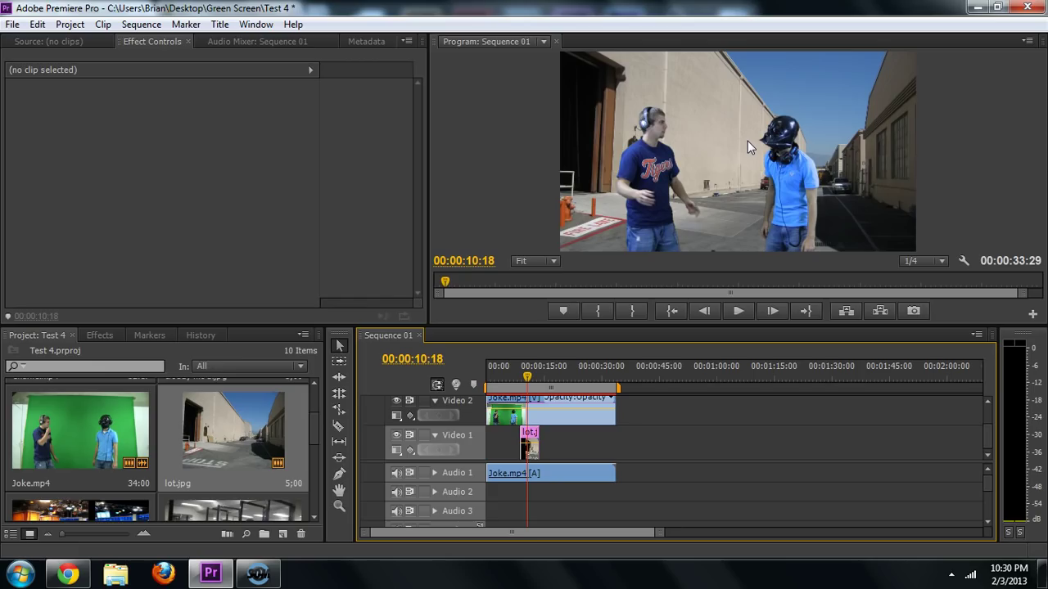
mouse_move(747, 141)
mouse_down()
mouse_move(729, 83)
mouse_move(672, 135)
mouse_up()
click(531, 446)
key(Delete)
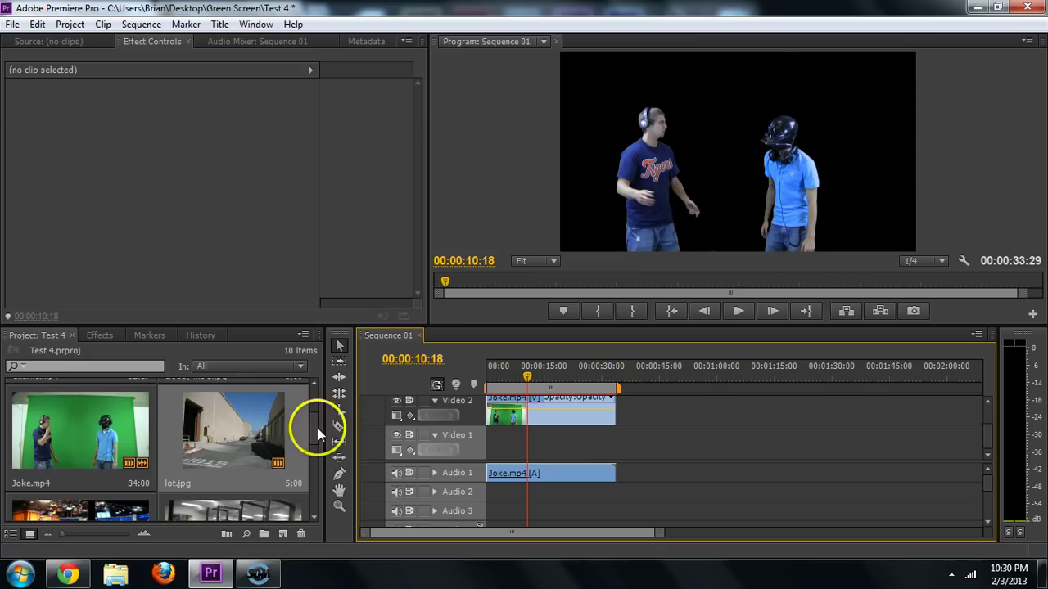
- Try pic of people.jpg as the background on Video 1 from 00:00:10:18 and delete it from the track
scroll(311, 432, down, 3)
drag(80, 454, 528, 440)
drag(527, 378, 534, 376)
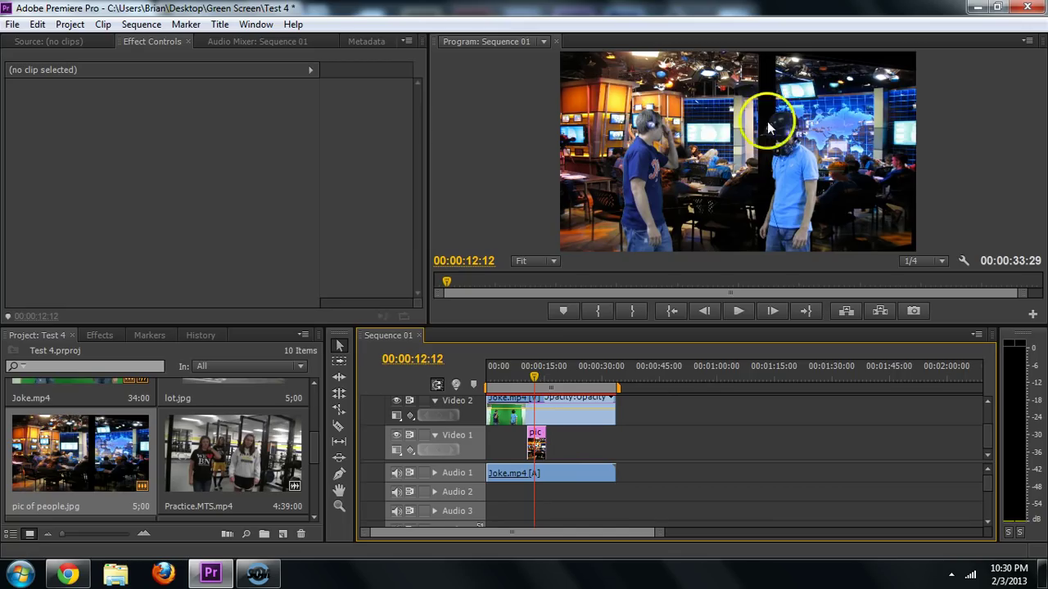
click(536, 447)
key(Delete)
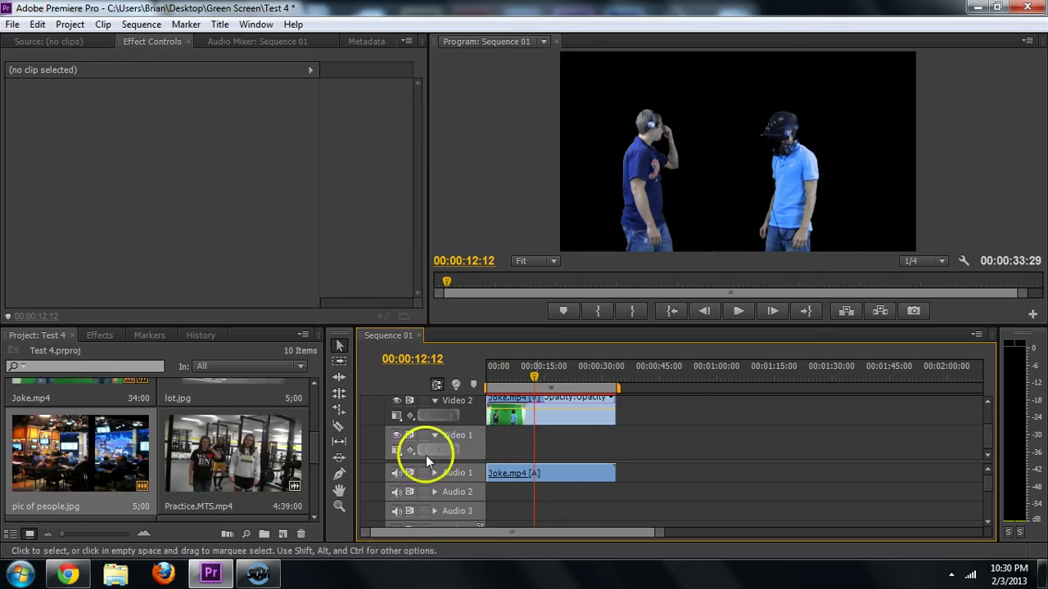
- Place studio 600.jpg on Video 1 at 00:00:12:12 and preview the composite at 00:00:14:06
mouse_move(313, 445)
mouse_down()
mouse_move(320, 386)
mouse_move(325, 473)
mouse_move(323, 462)
mouse_up()
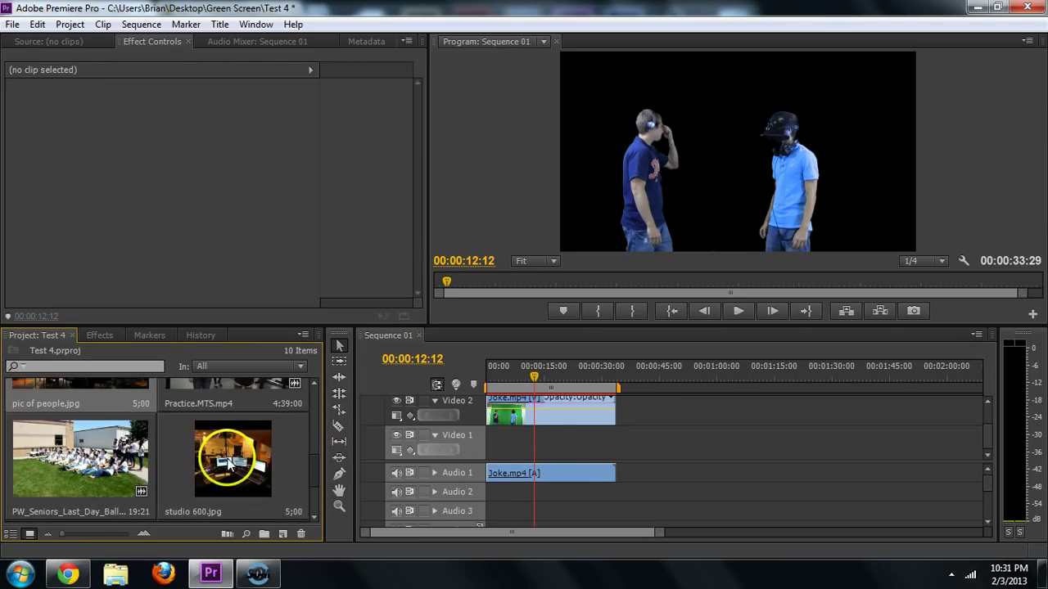
drag(232, 450, 537, 442)
drag(528, 369, 541, 371)
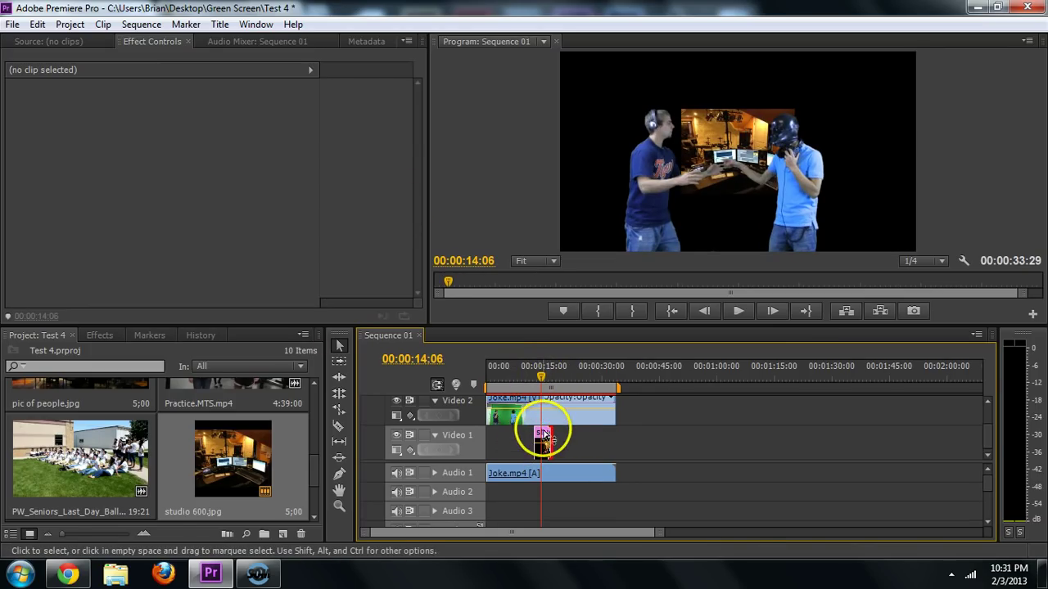
- Scale the studio 600.jpg clip to 313 to fill the frame and delete it from Video 1
click(544, 437)
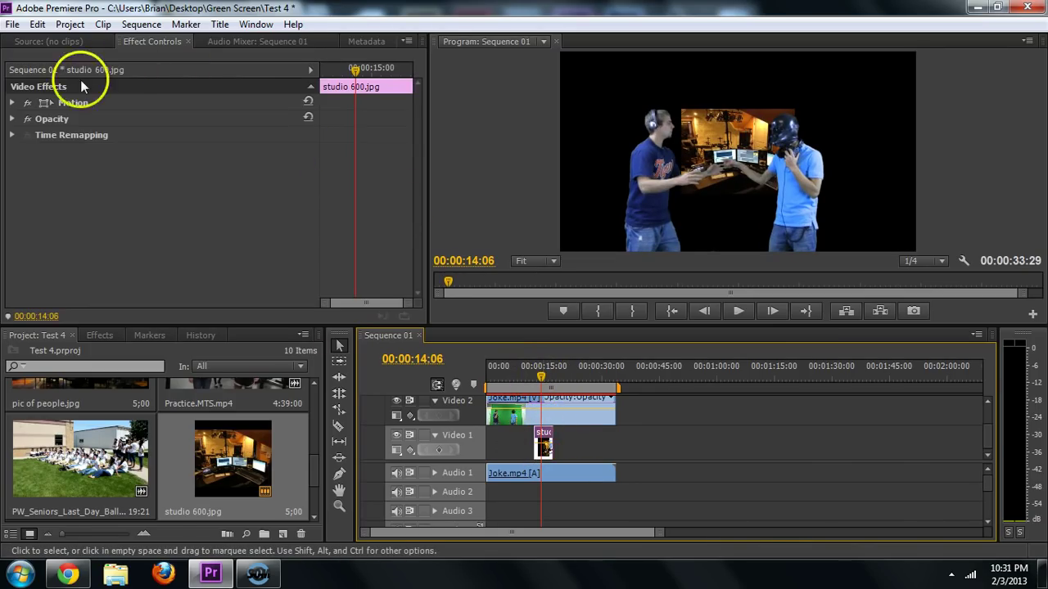
click(13, 103)
mouse_move(166, 135)
mouse_down()
mouse_move(346, 140)
mouse_move(179, 136)
mouse_up()
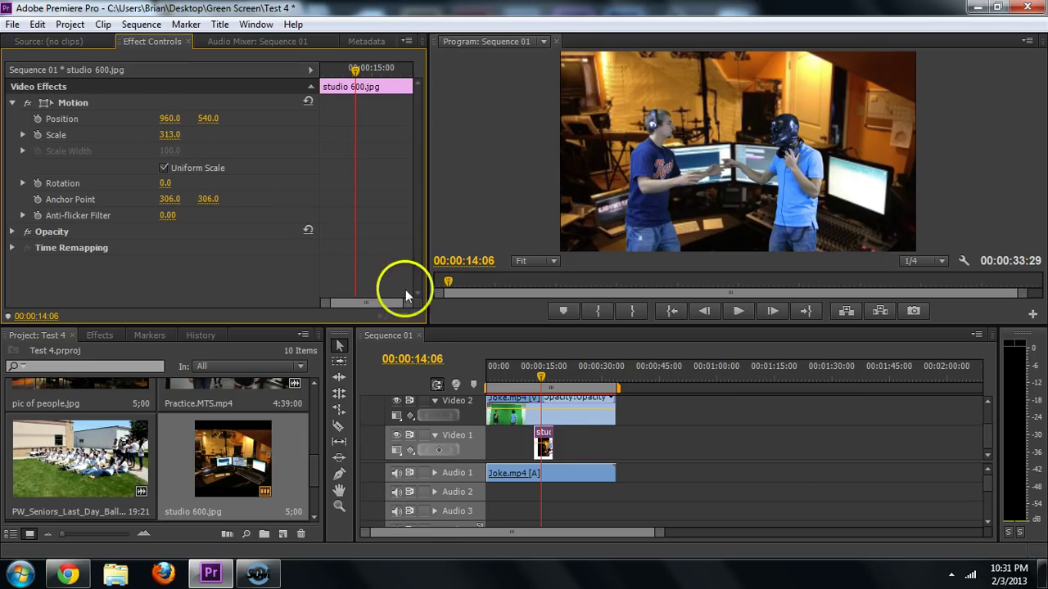
click(543, 449)
key(Delete)
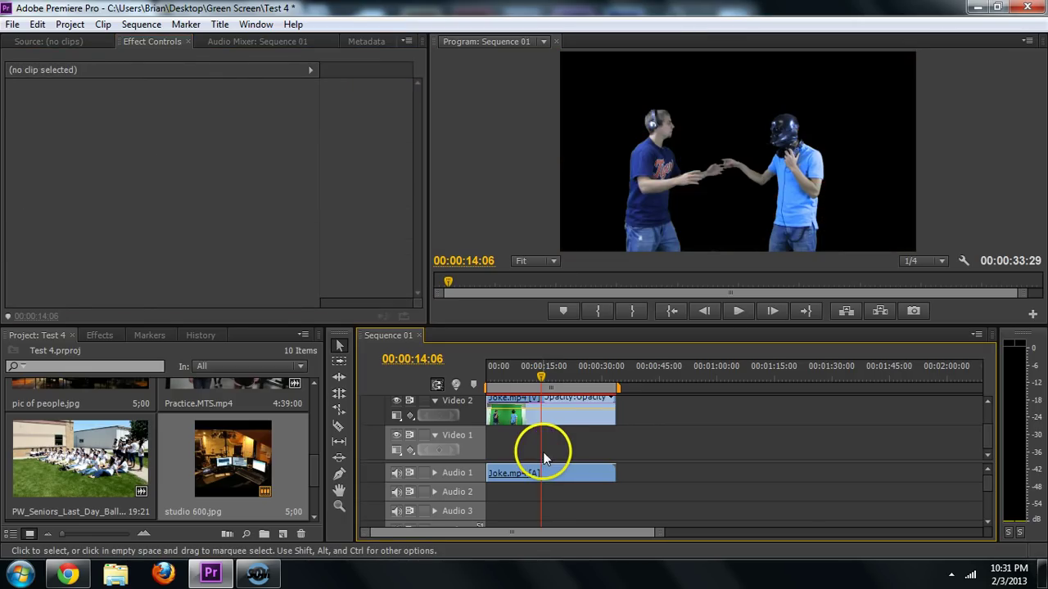
- Place cloudy mc d.jpg on Video 1 beneath Joke.mp4, spanning the full length of that clip
click(37, 42)
click(151, 41)
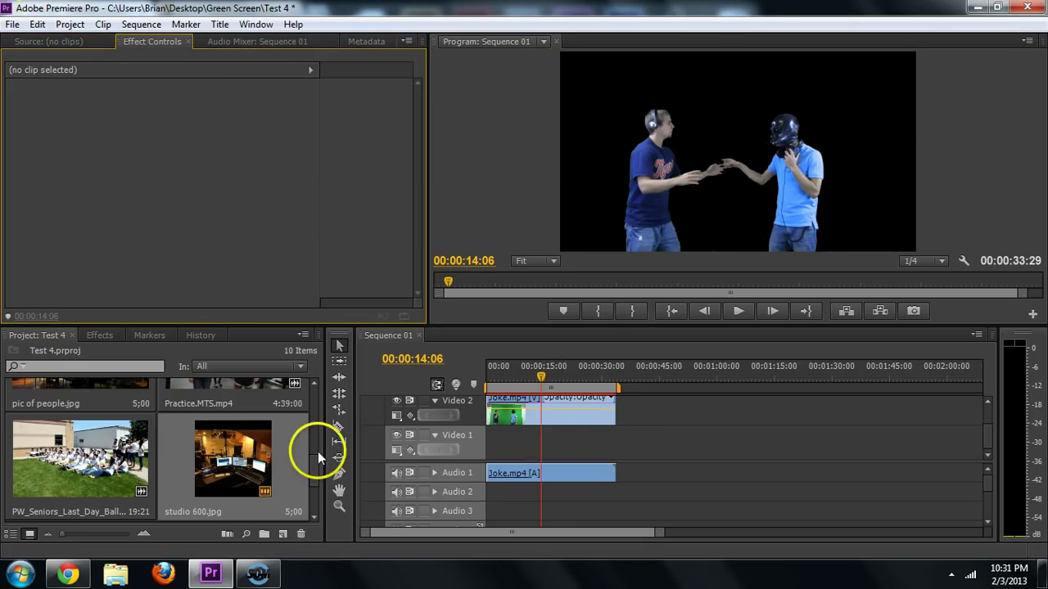
scroll(312, 477, down, 2)
scroll(309, 487, down, 1)
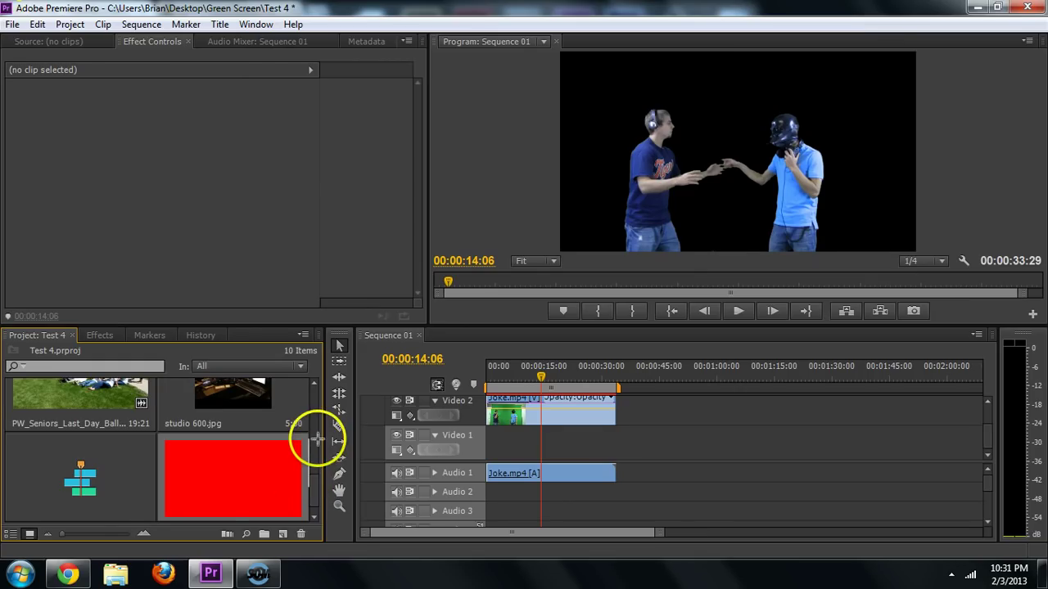
scroll(315, 447, up, 5)
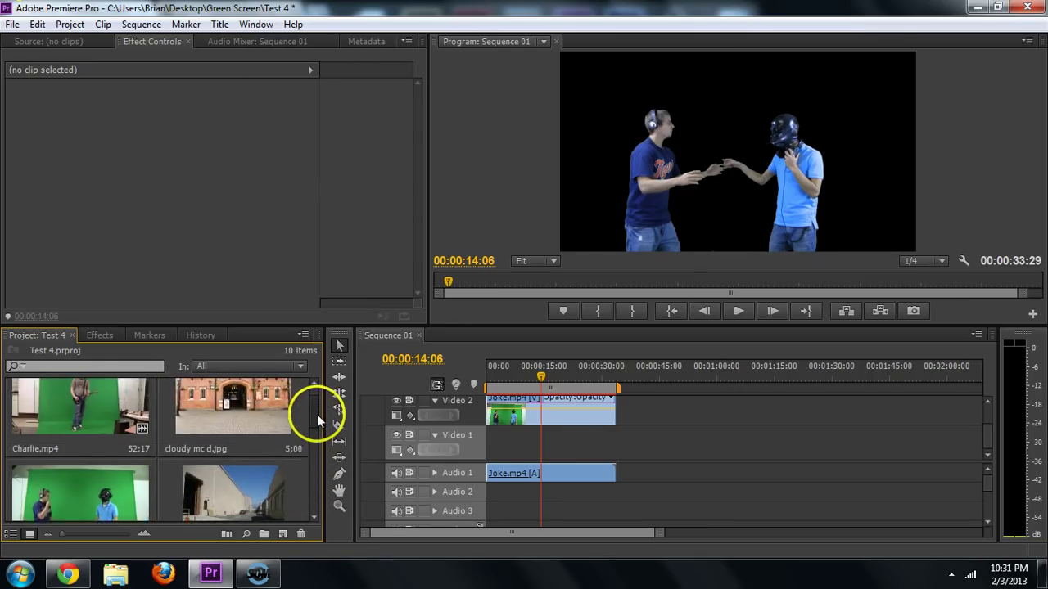
drag(317, 427, 612, 434)
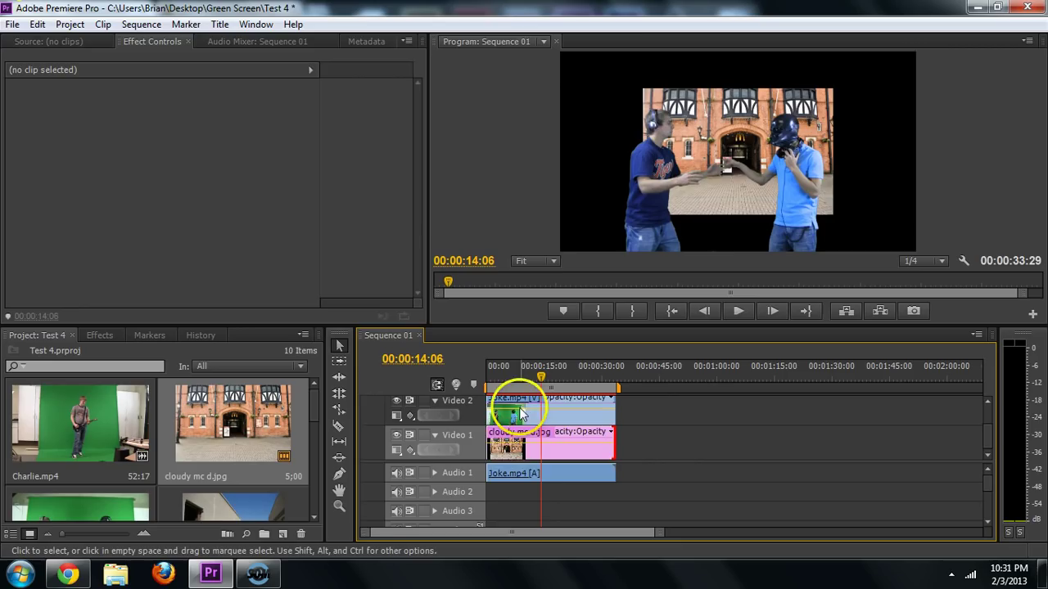
- Scale the cloudy mc d.jpg clip to 208 to fill the frame and preview the composite at 00:00:13:18
click(511, 439)
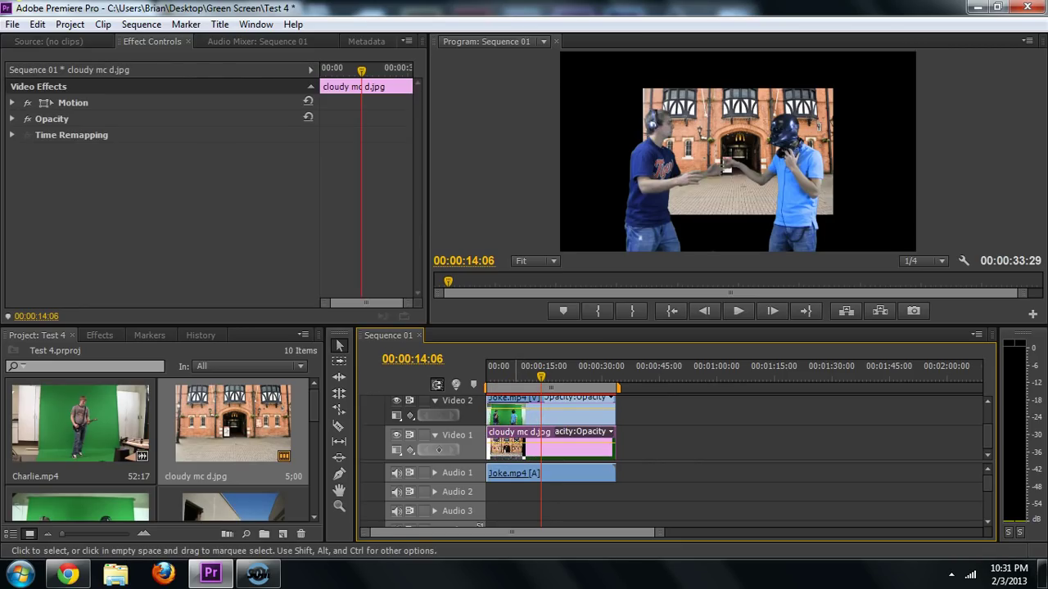
click(12, 102)
drag(173, 141, 257, 139)
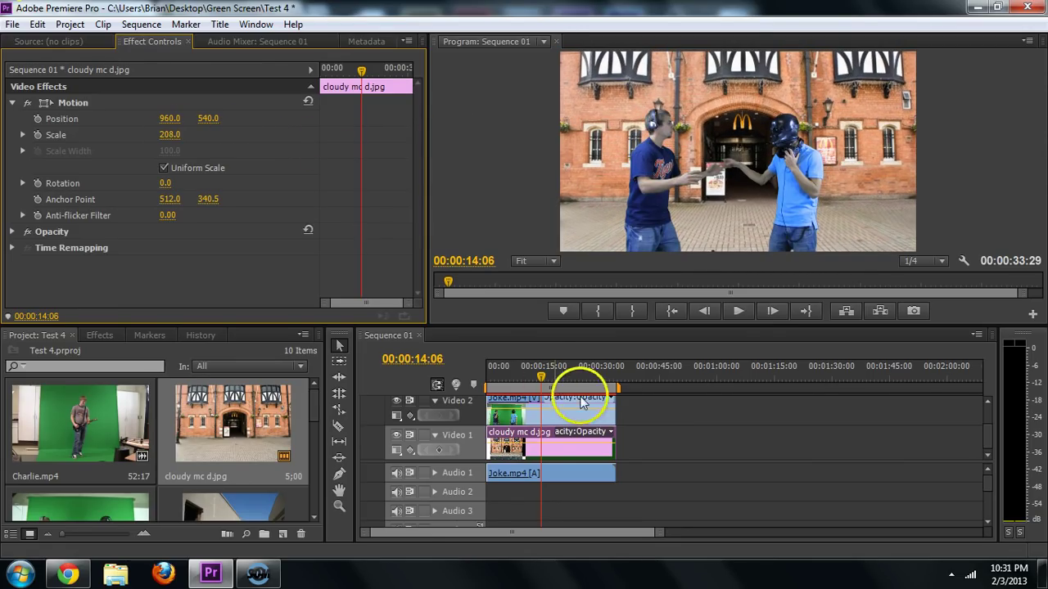
drag(541, 379, 538, 381)
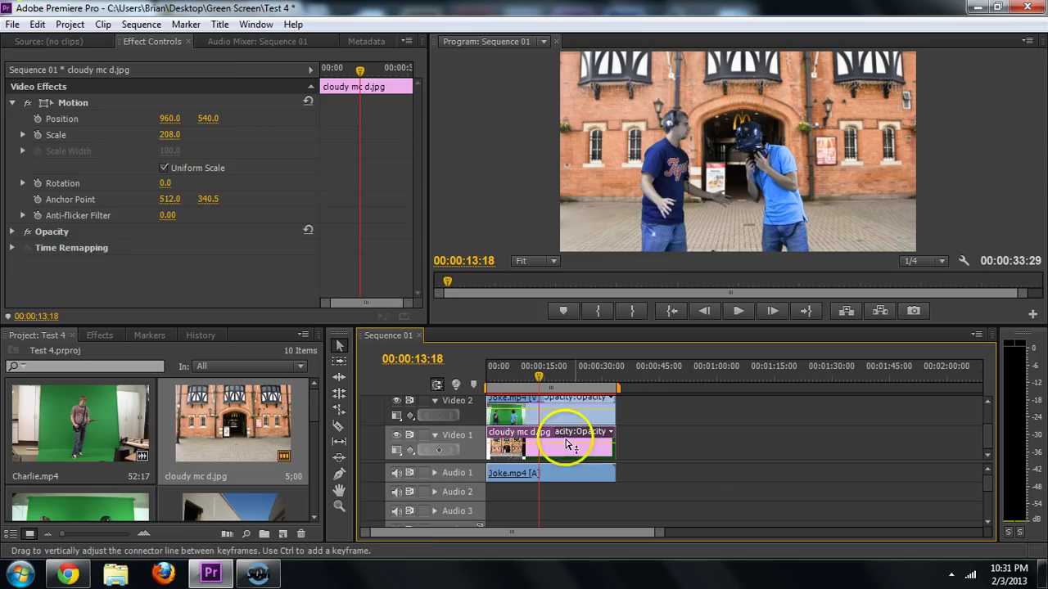
- Open the Color Correction settings of the Ultra Key effect on the Joke.mp4 clip
click(510, 401)
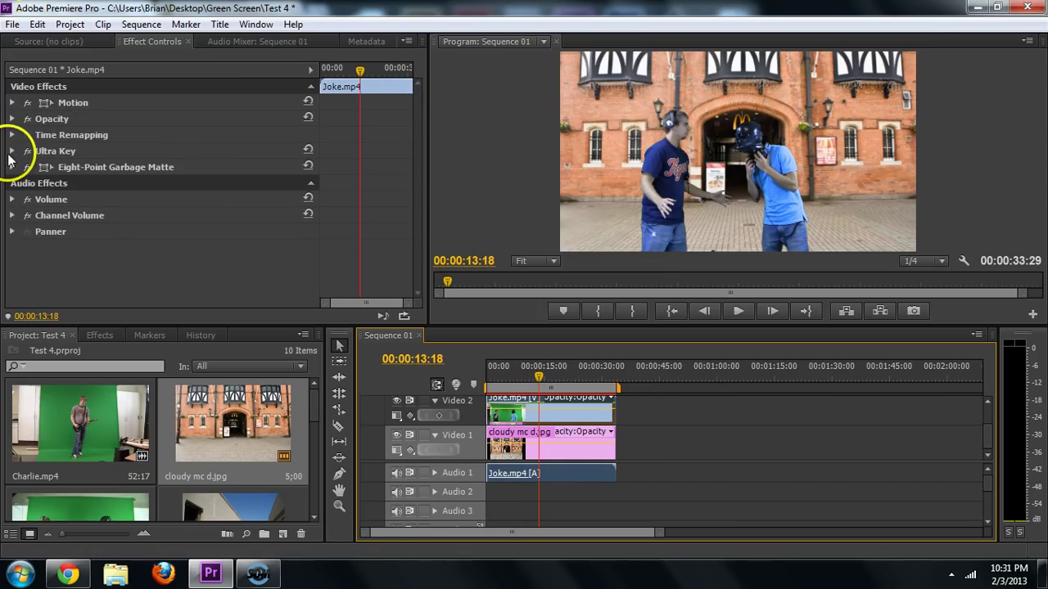
click(12, 151)
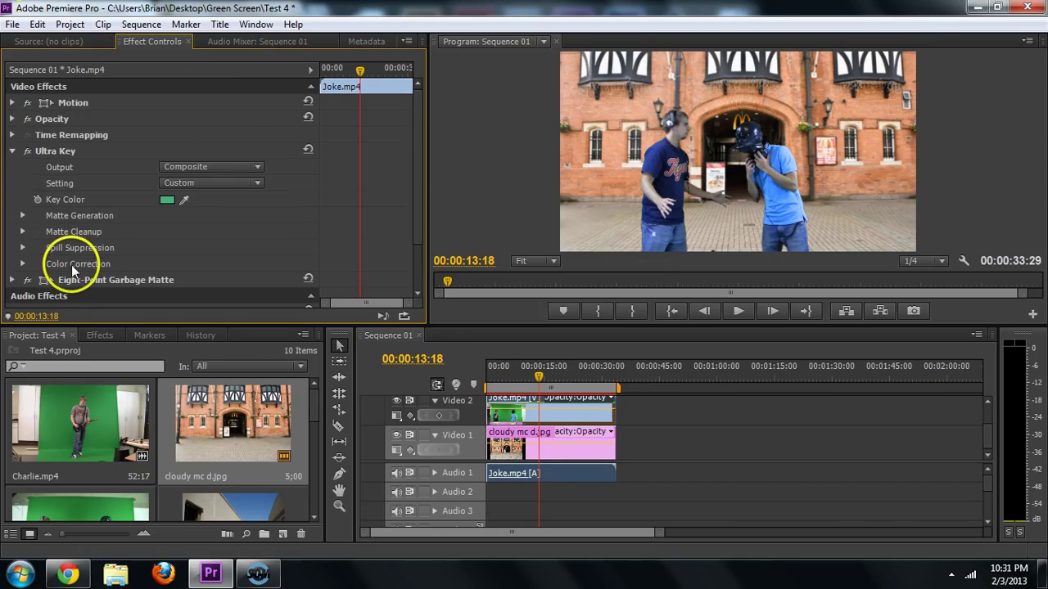
click(22, 264)
scroll(24, 257, down, 1)
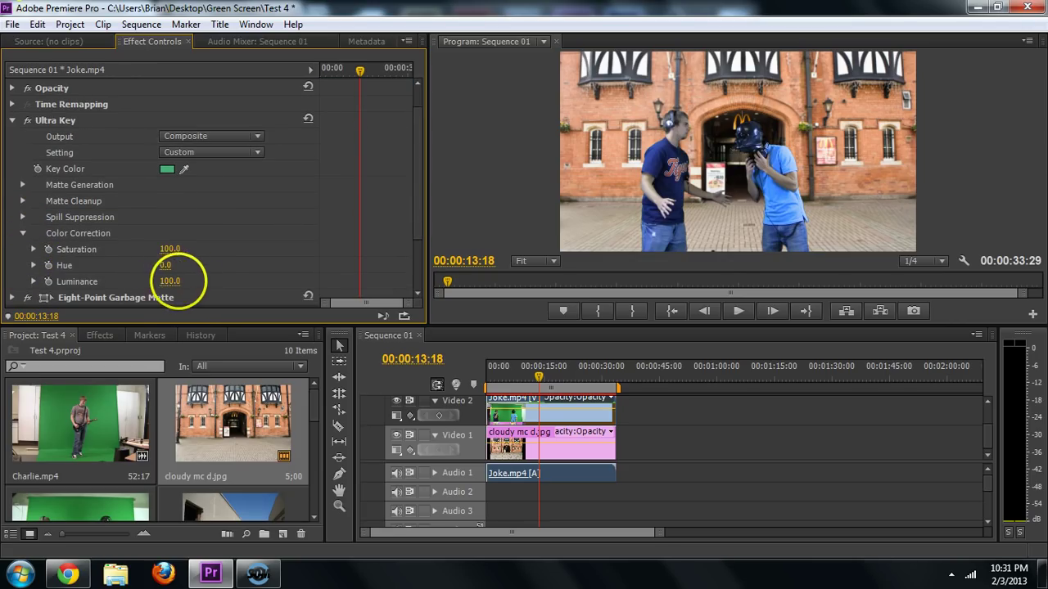
- Try Ultra Key Luminance values of 118, 0 and 78 on Joke.mp4, playing part of the composite
mouse_move(169, 281)
mouse_down()
mouse_move(199, 278)
mouse_move(159, 264)
mouse_up()
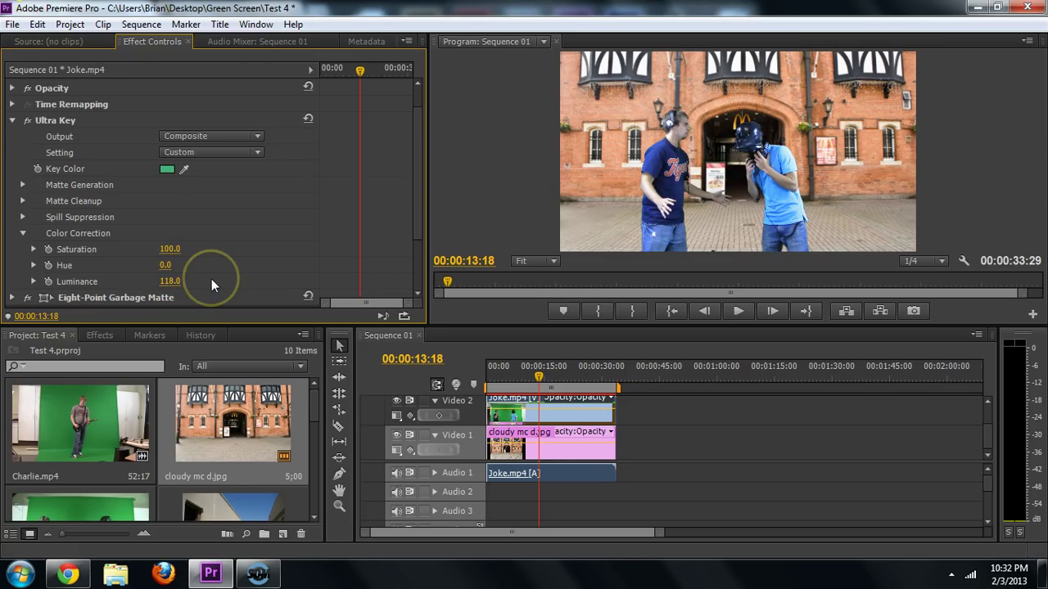
drag(175, 291, 147, 283)
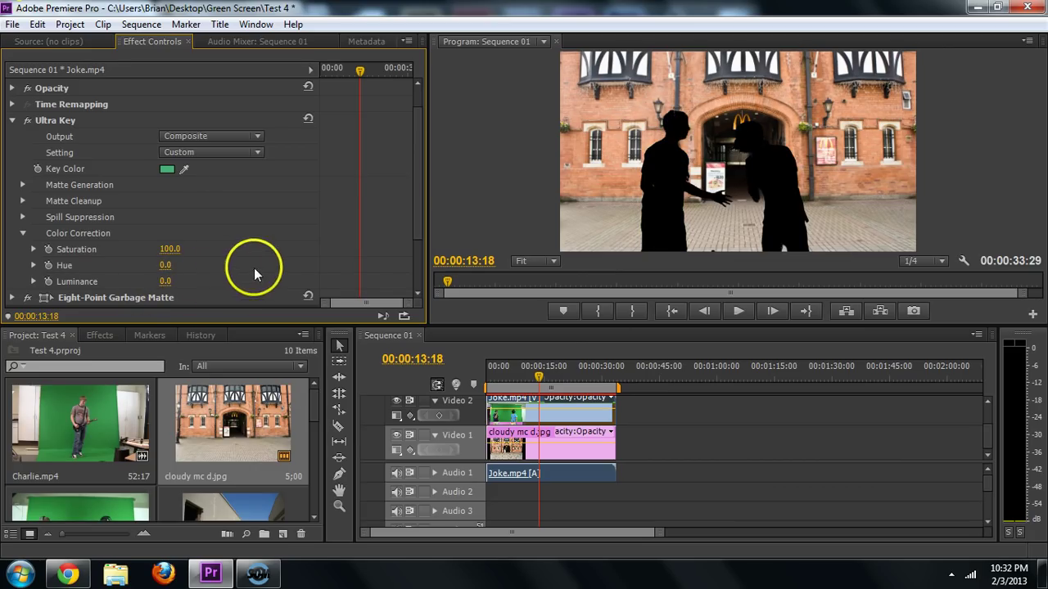
key(space)
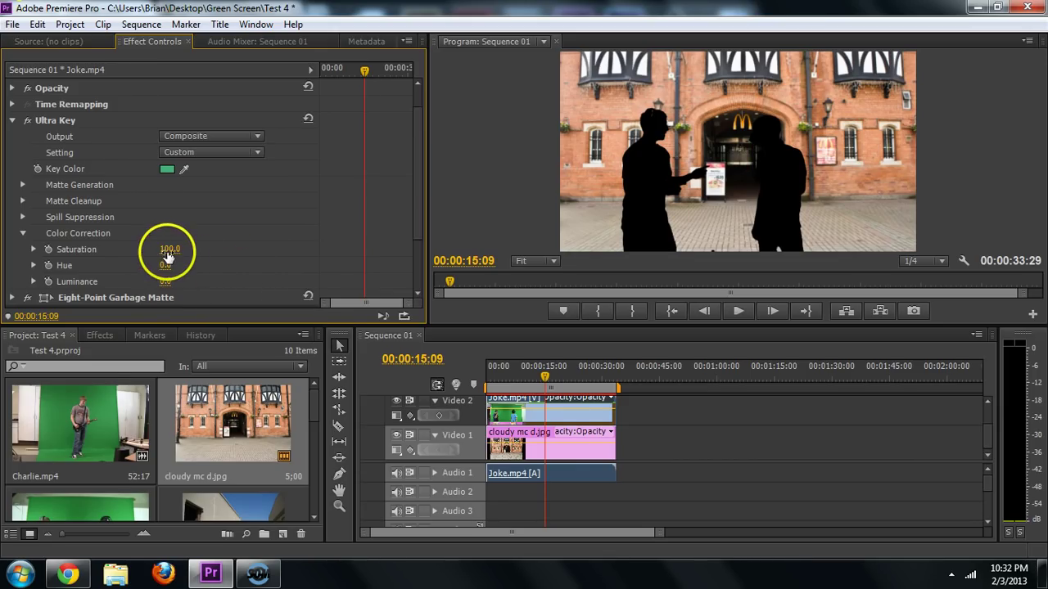
drag(198, 281, 227, 281)
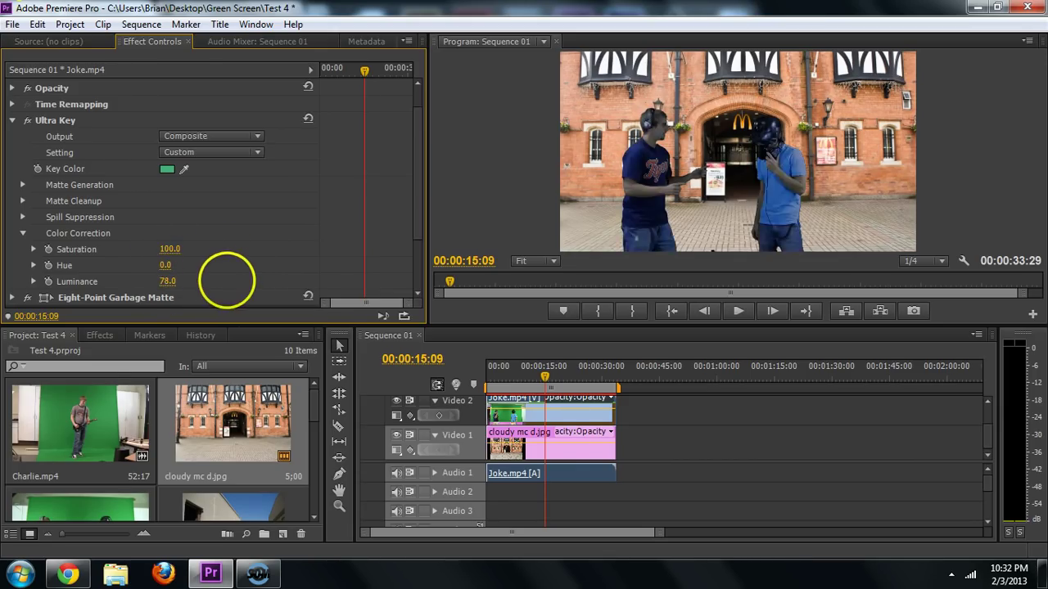
- Set the Ultra Key Luminance of Joke.mp4 to 115
click(165, 281)
text(115)
key(Return)
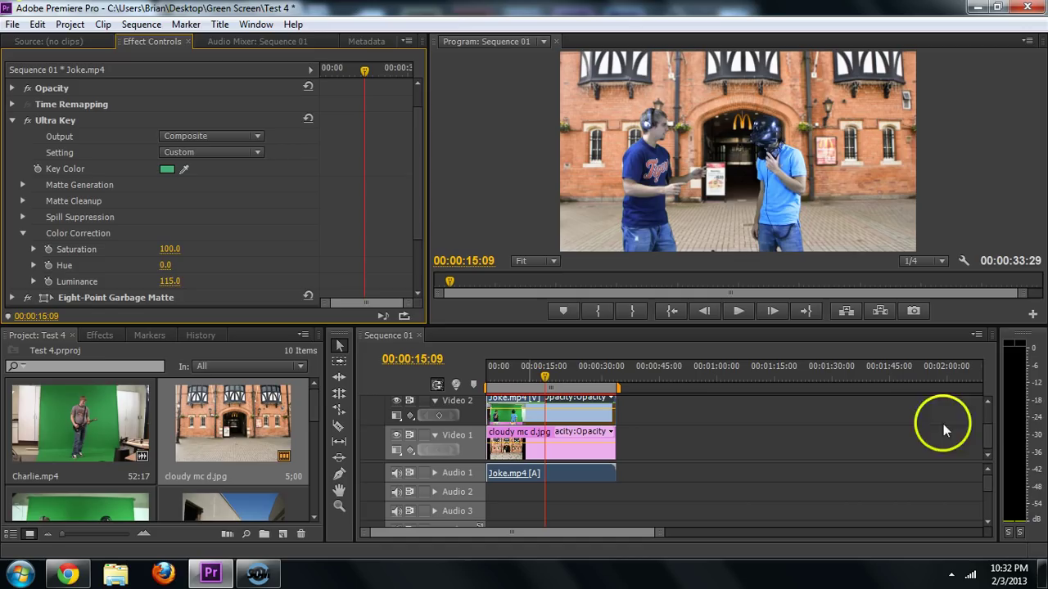
- Place Charlie.mp4 on Video 3 after the end of Joke.mp4 and show its frame at 00:00:47:24
mouse_move(992, 428)
mouse_down()
mouse_move(986, 420)
mouse_move(992, 432)
mouse_up()
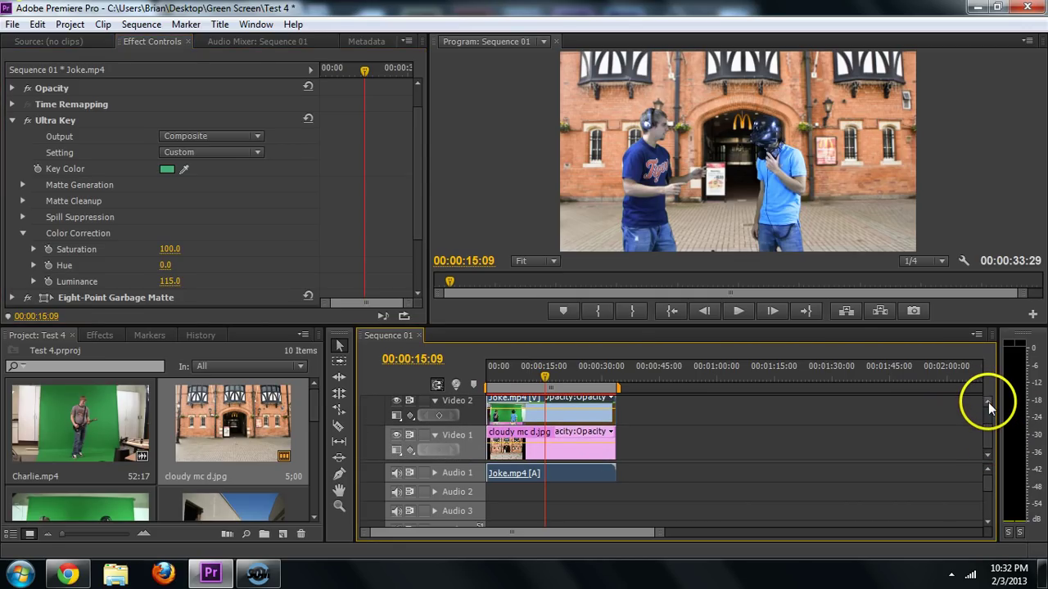
click(988, 402)
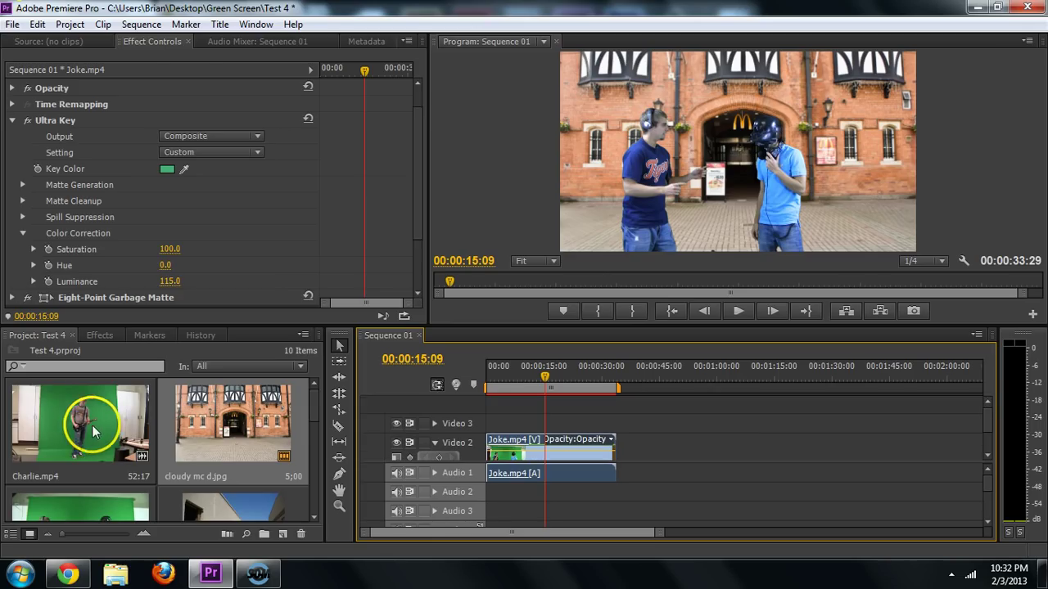
drag(90, 427, 424, 416)
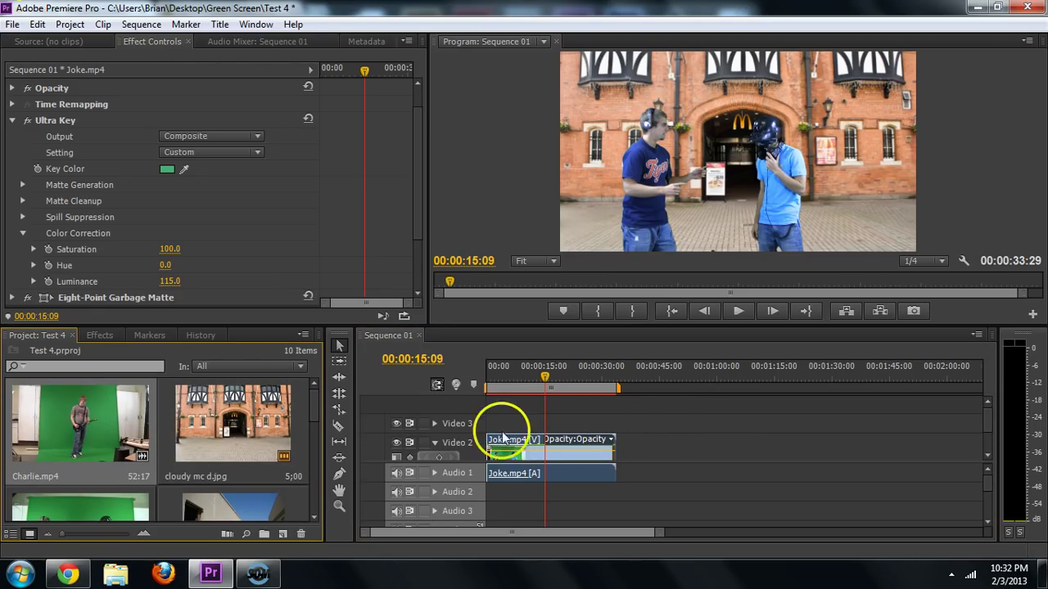
drag(50, 415, 647, 426)
click(669, 373)
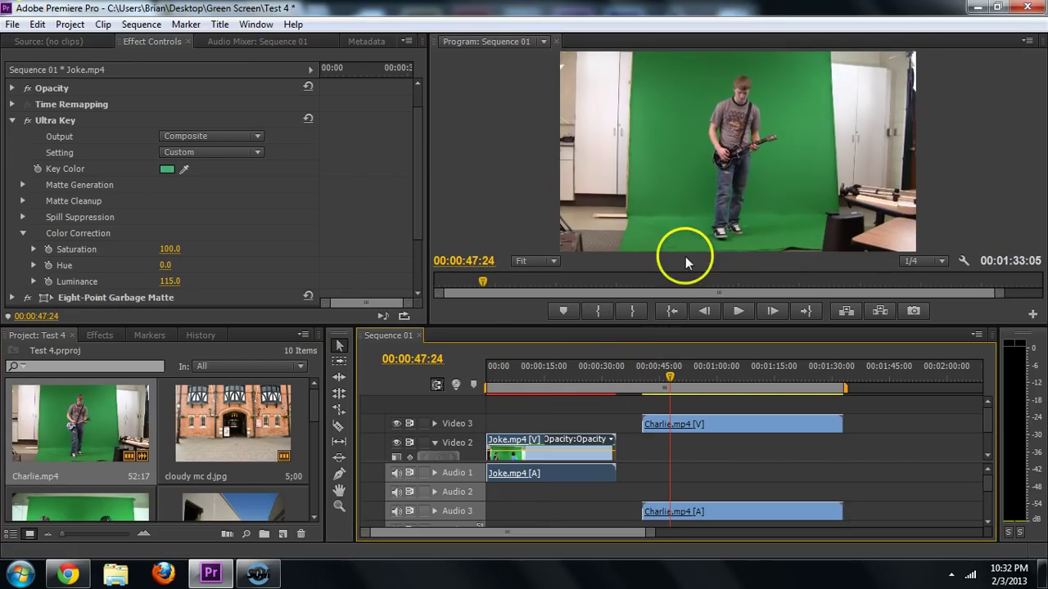
- Copy the Ultra Key effect from the Joke.mp4 clip on Video 2
click(559, 441)
click(571, 443)
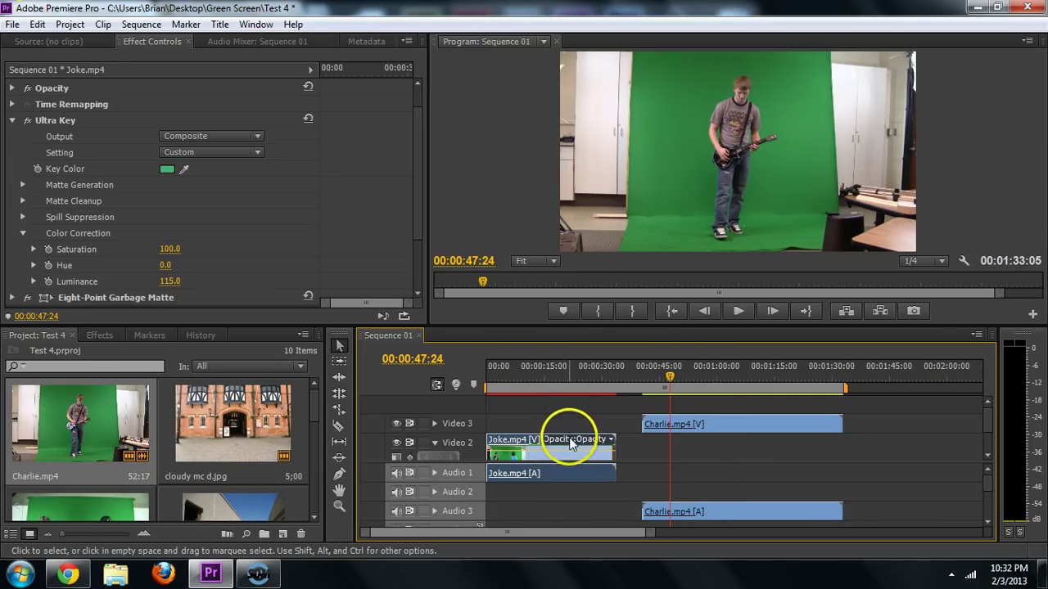
click(577, 375)
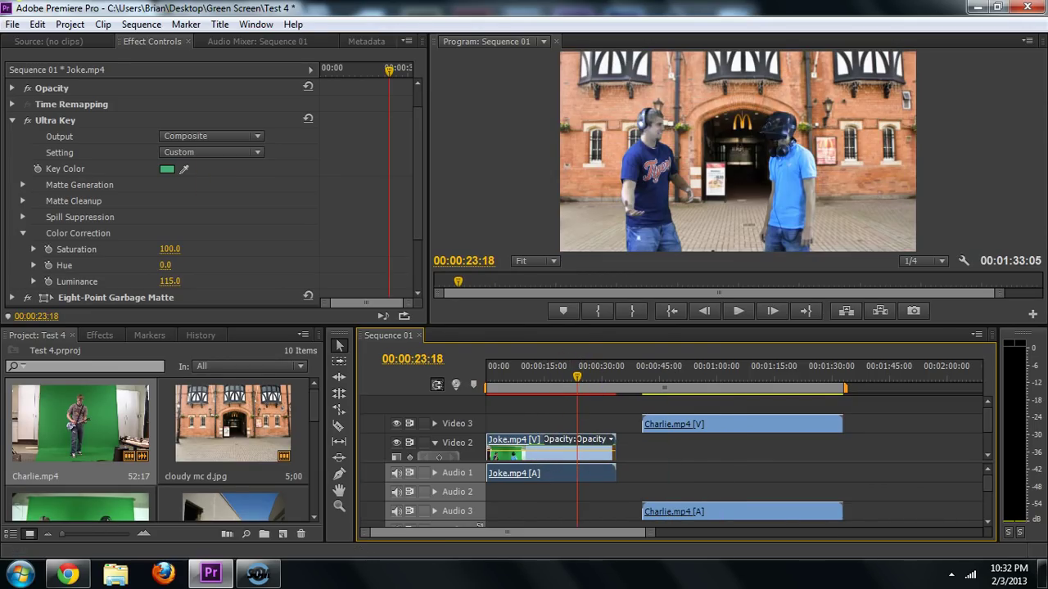
click(17, 131)
click(13, 121)
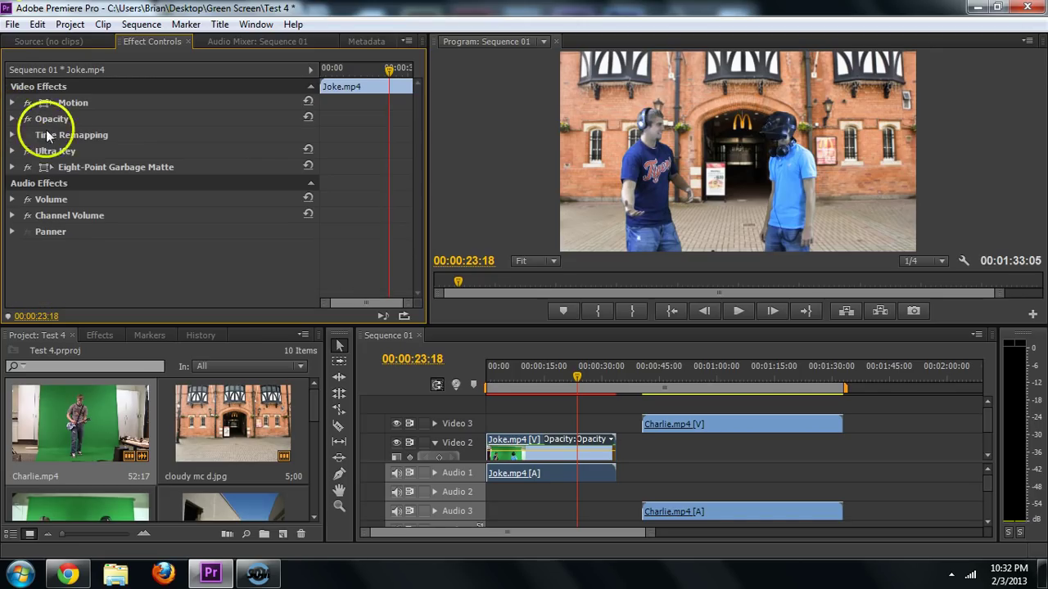
click(64, 151)
right_click(60, 150)
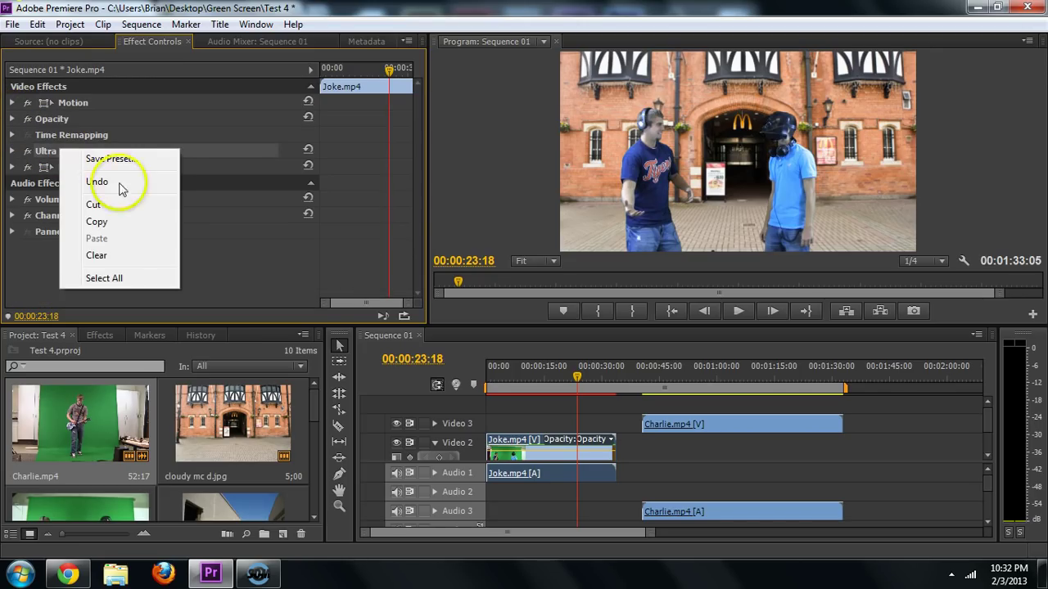
click(125, 223)
click(90, 168)
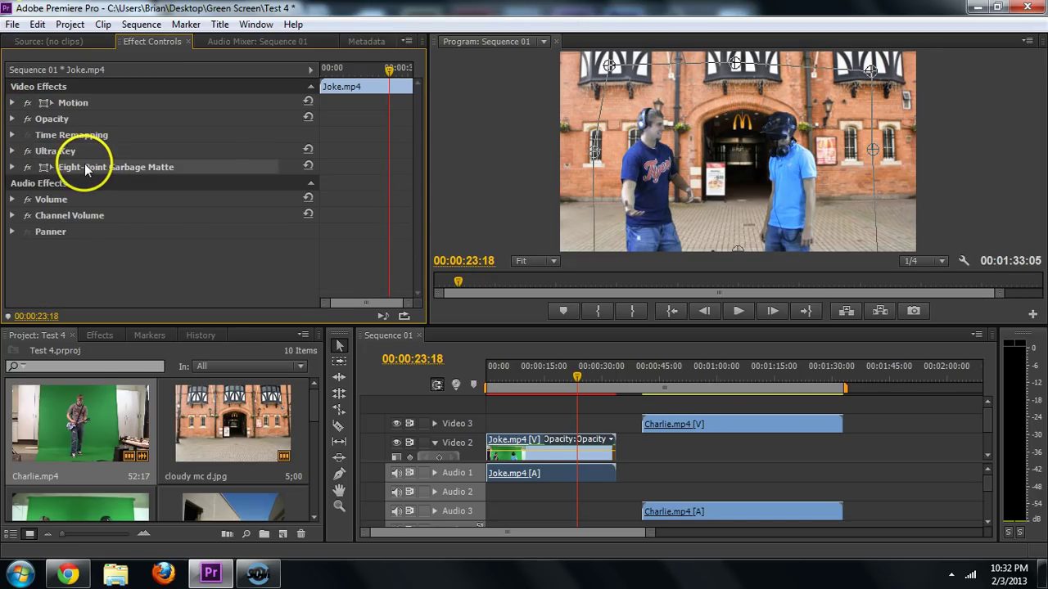
click(66, 152)
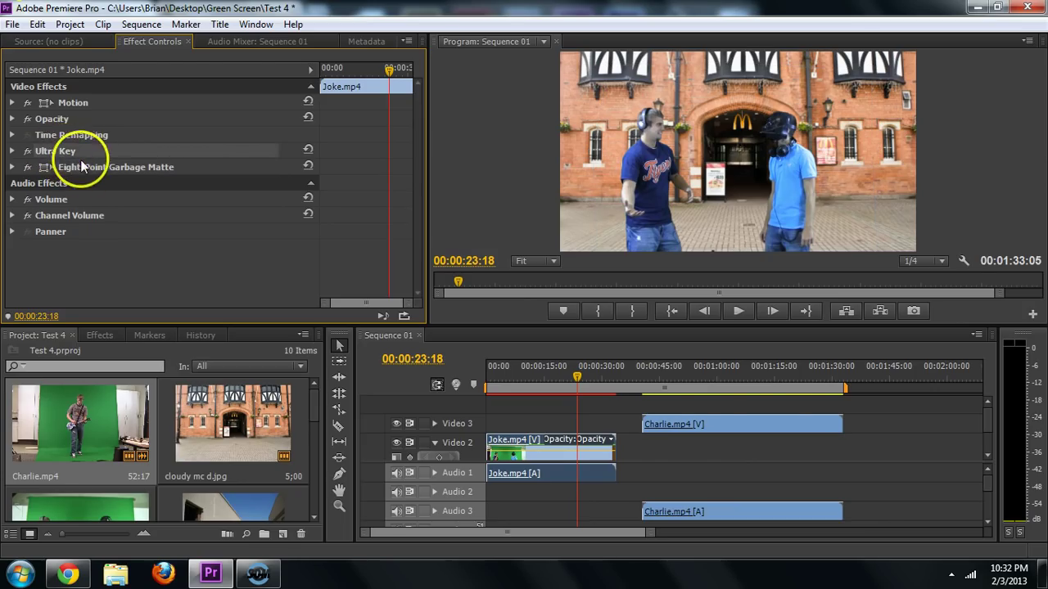
- Paste the copied Ultra Key effect onto Charlie.mp4 on Video 3 and preview it at 00:00:55:00
click(698, 422)
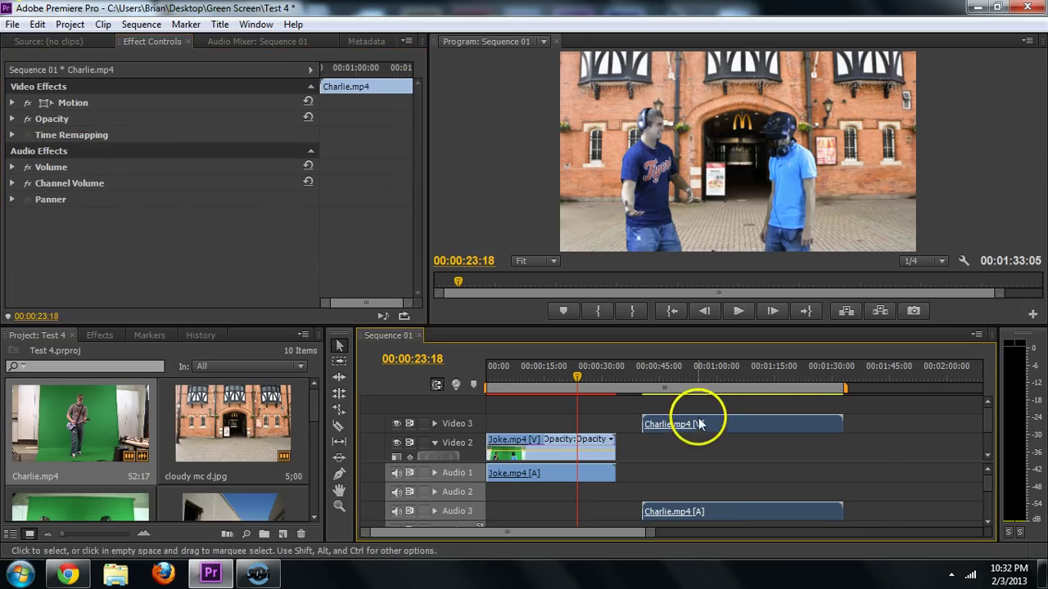
right_click(171, 243)
click(208, 333)
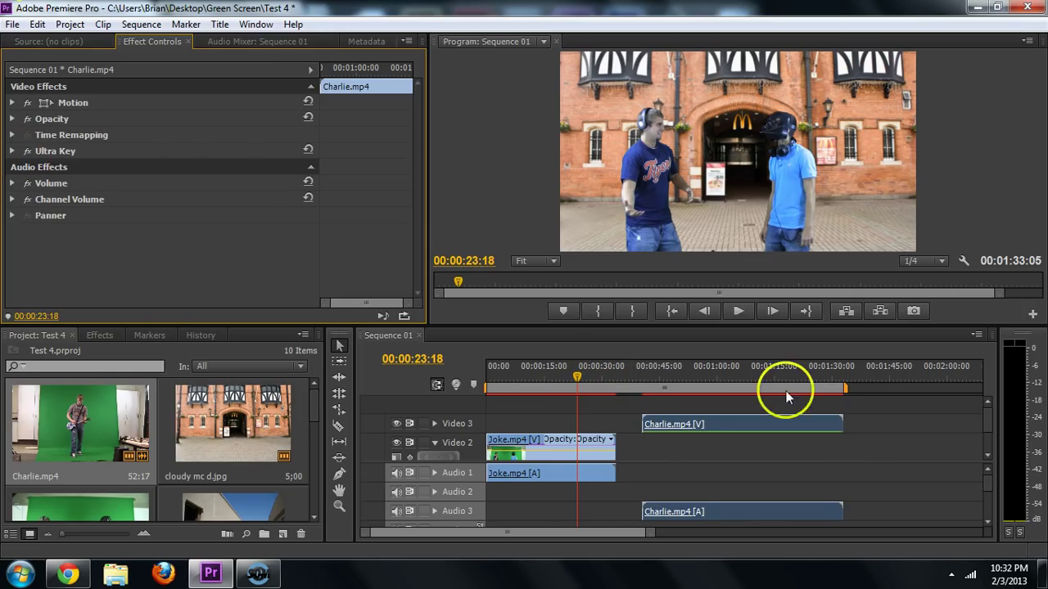
click(698, 377)
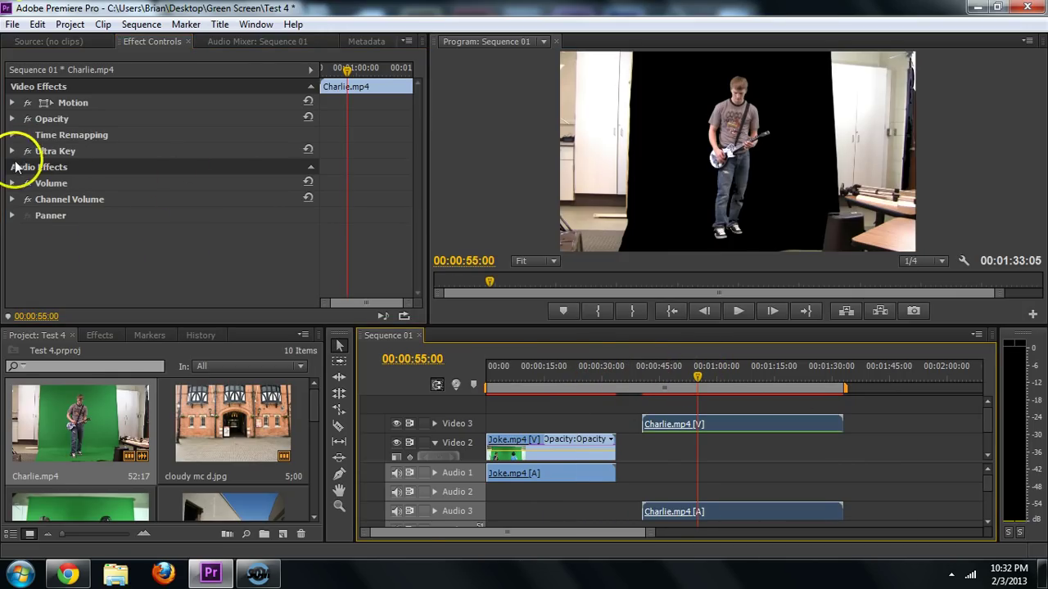
- Examine the pasted Ultra Key settings on the Charlie.mp4 clip
click(553, 440)
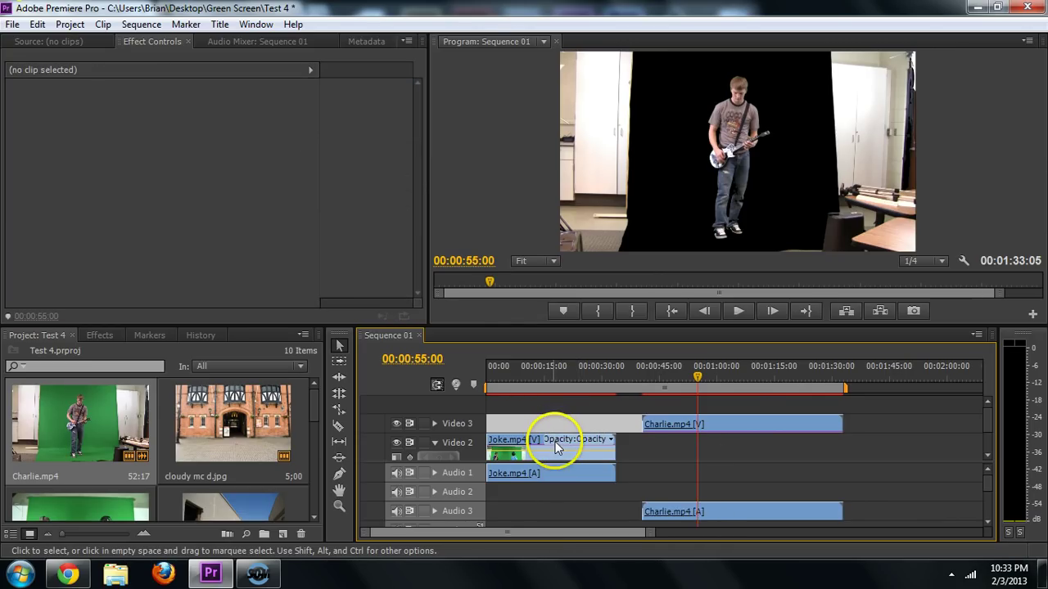
click(737, 424)
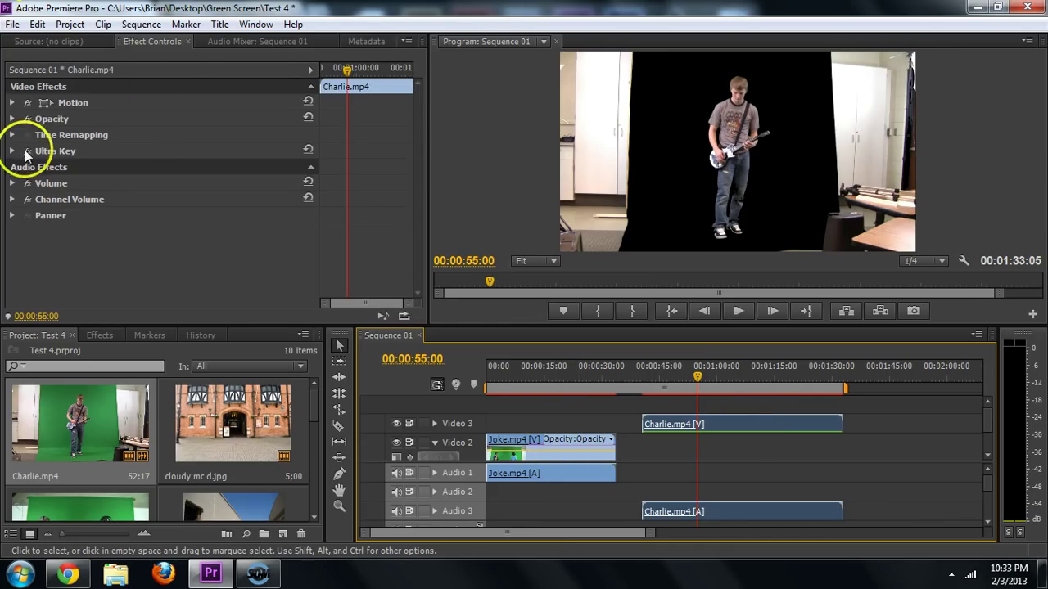
click(12, 150)
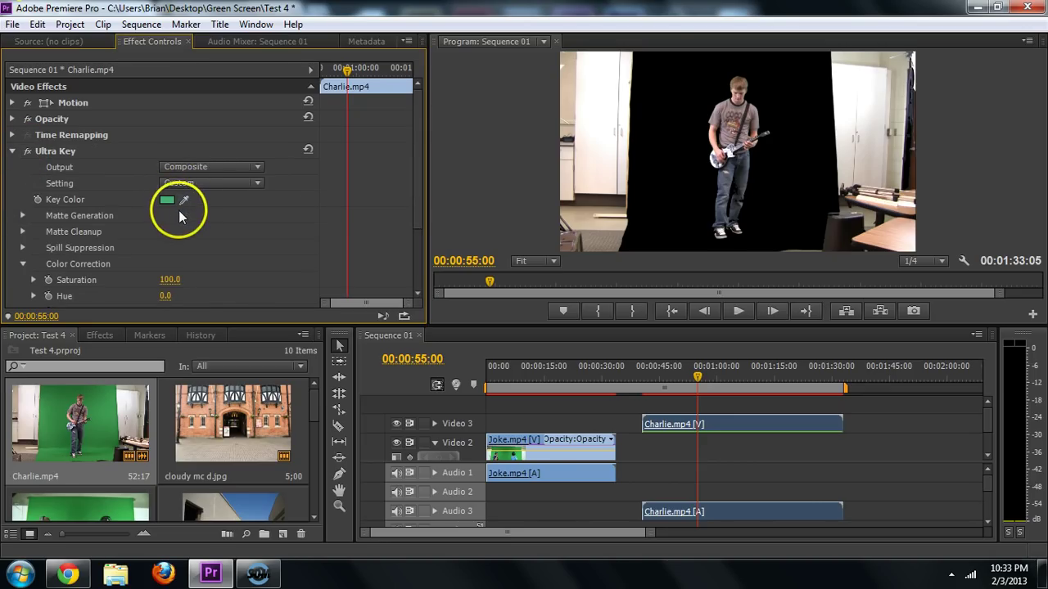
click(544, 440)
click(538, 438)
double_click(538, 437)
right_click(537, 438)
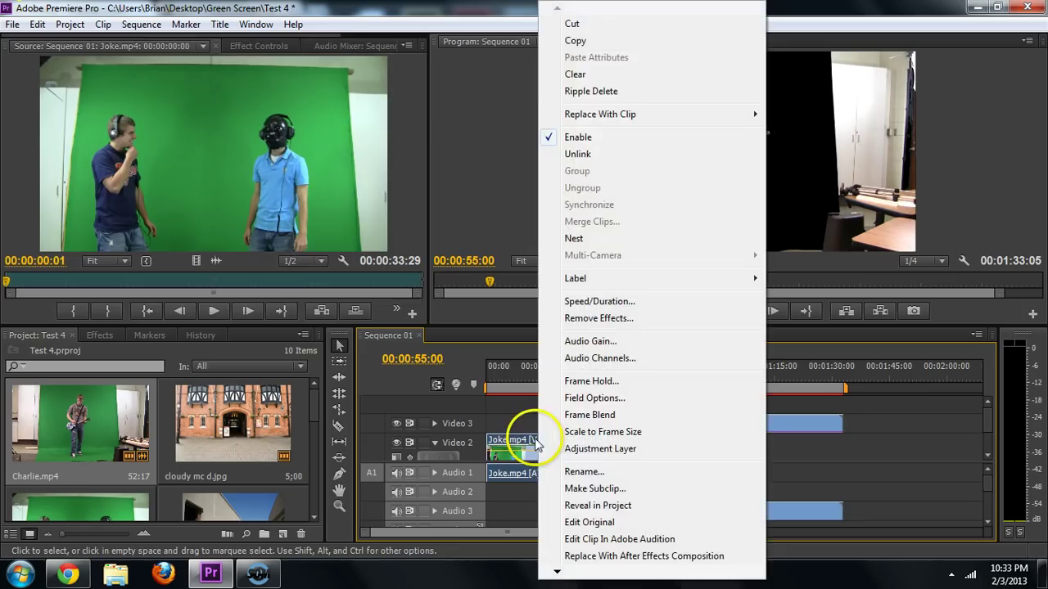
click(491, 381)
- Copy the Eight-Point Garbage Matte effect from the Joke.mp4 clip on Video 2
click(514, 442)
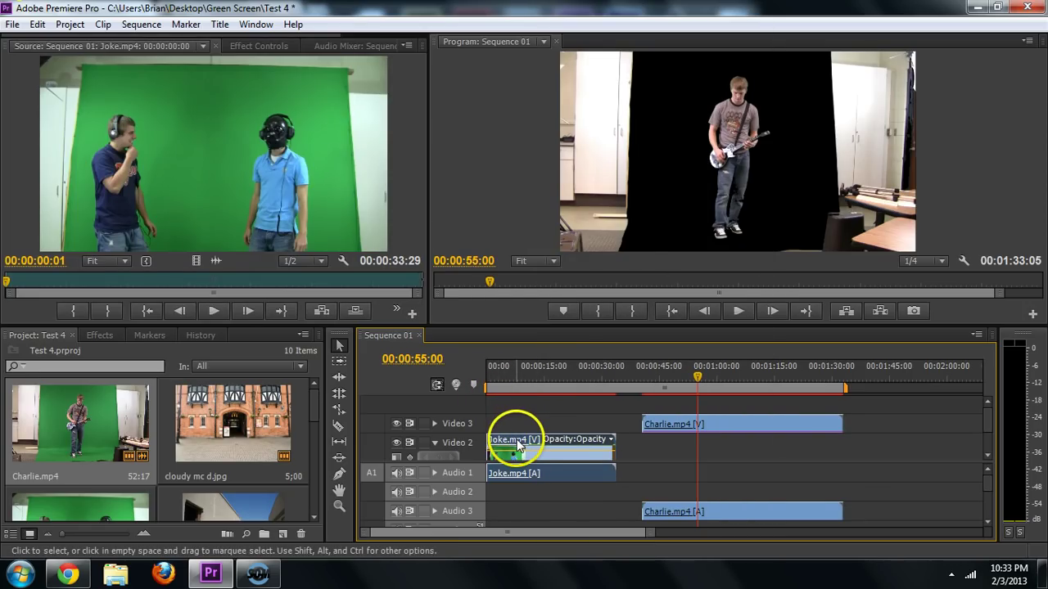
click(542, 376)
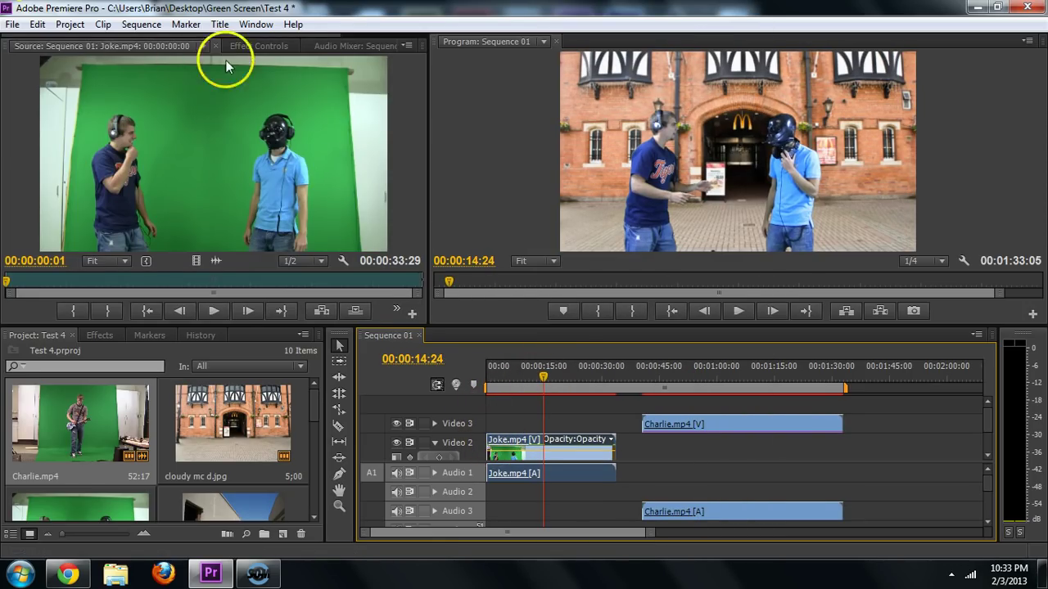
click(259, 47)
click(70, 171)
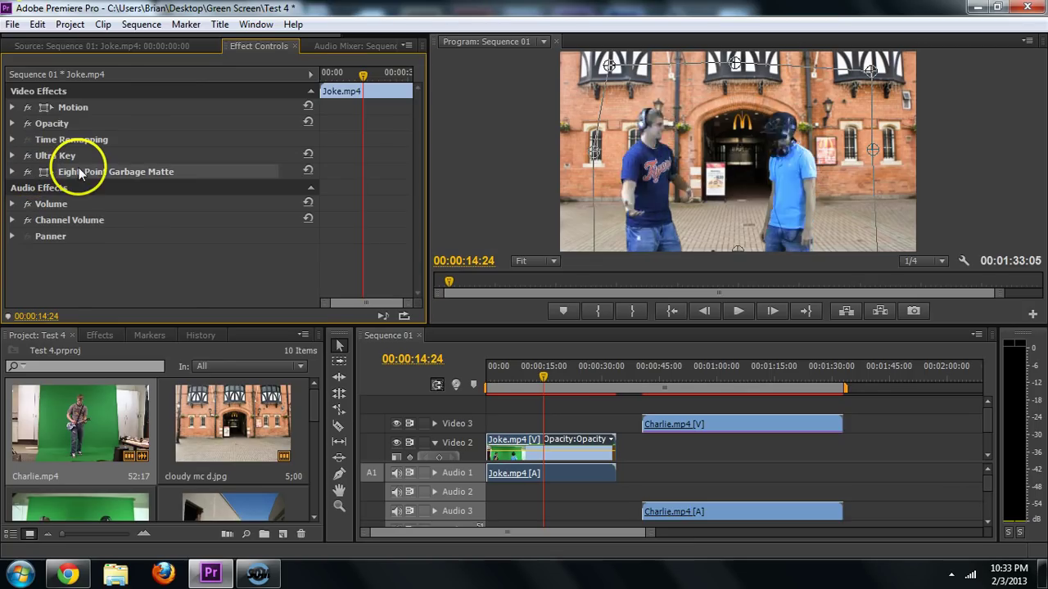
right_click(79, 172)
click(117, 240)
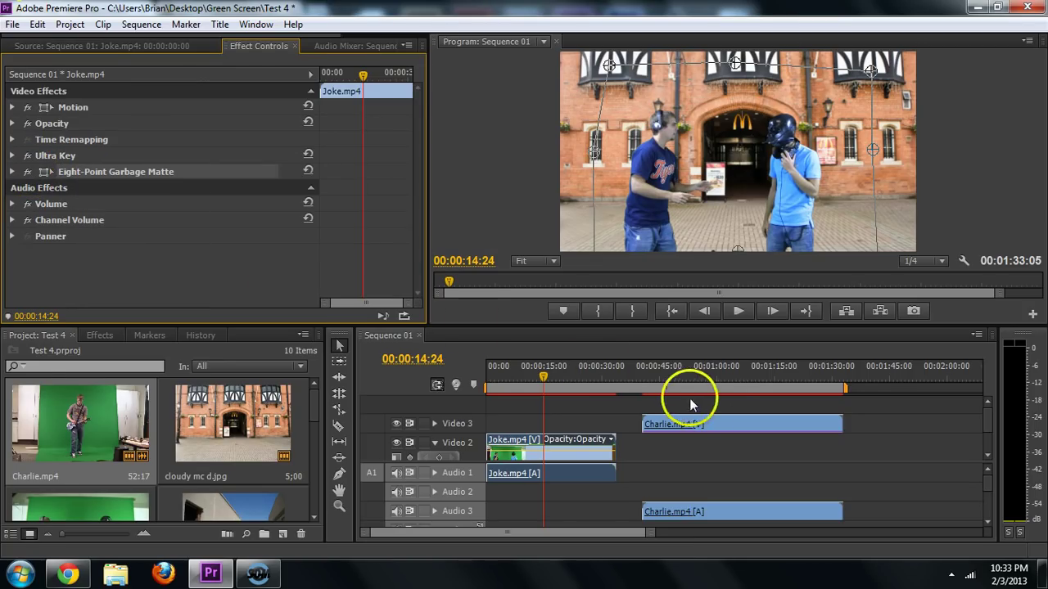
- Paste the copied Eight-Point Garbage Matte onto Charlie.mp4 on Video 3 and preview it at 00:00:58:12
click(710, 381)
click(685, 425)
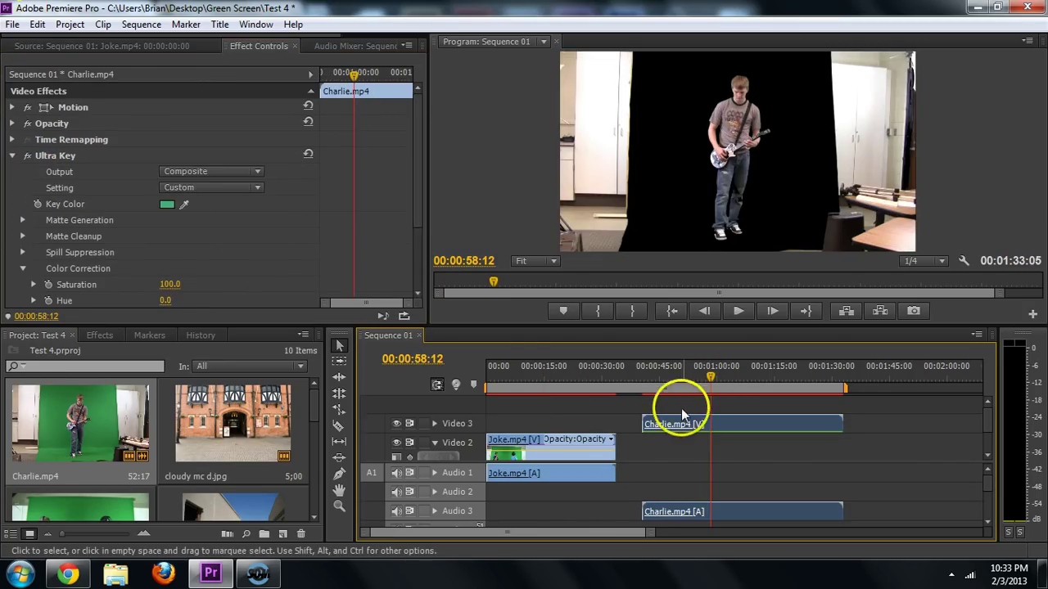
right_click(249, 253)
click(304, 340)
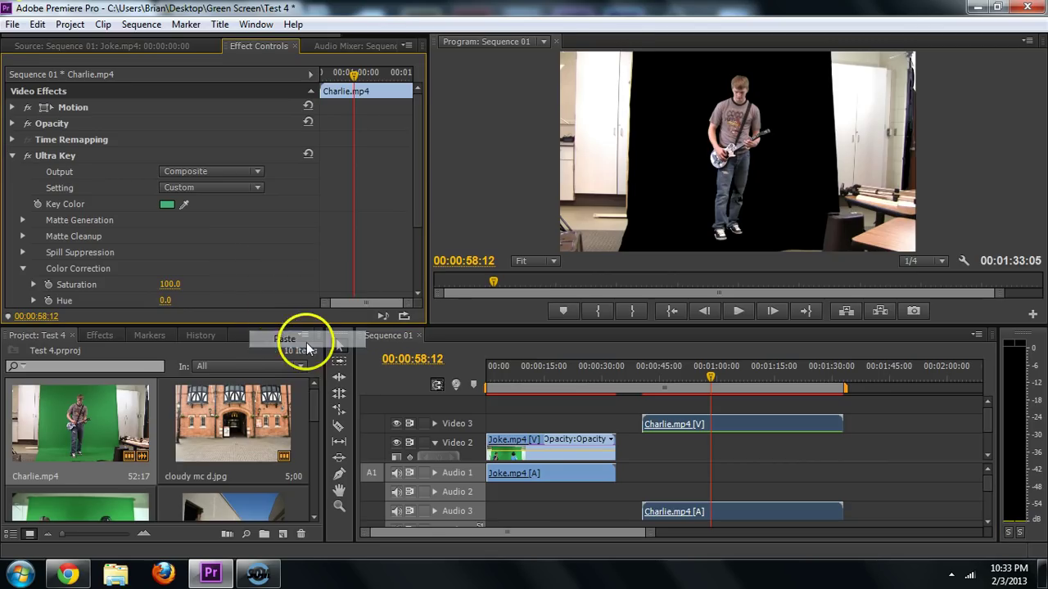
drag(415, 199, 411, 289)
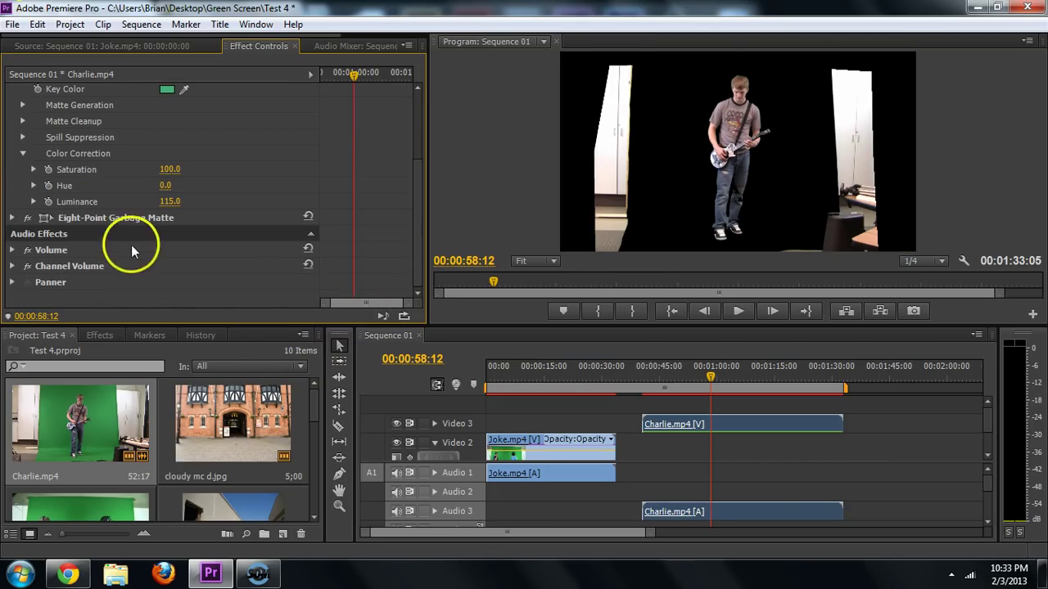
- Move the top left vertex of Charlie.mp4's garbage matte inward to about 488, 87
click(12, 217)
scroll(170, 237, down, 1)
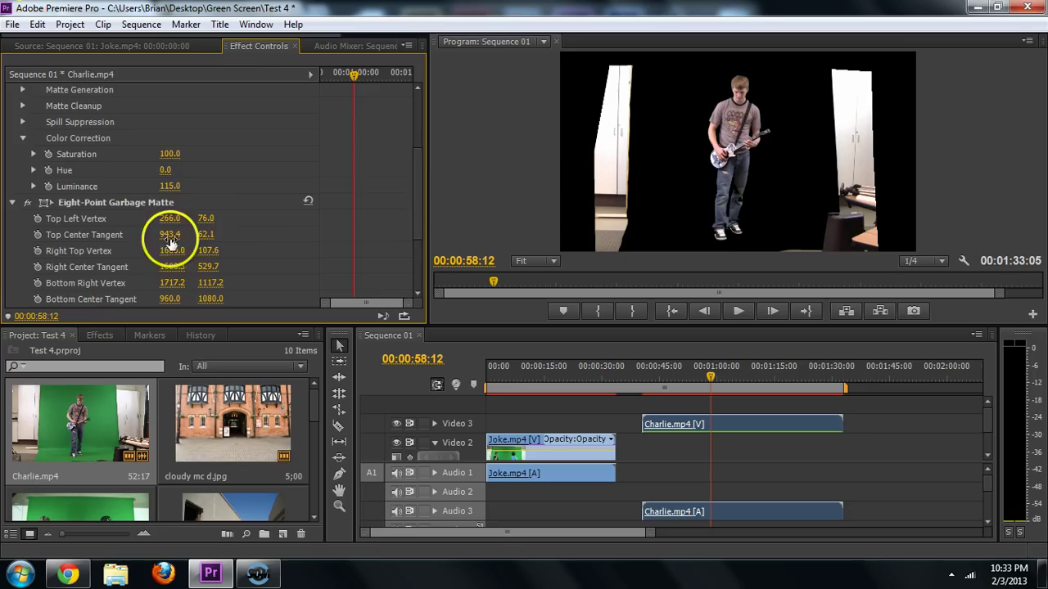
click(72, 204)
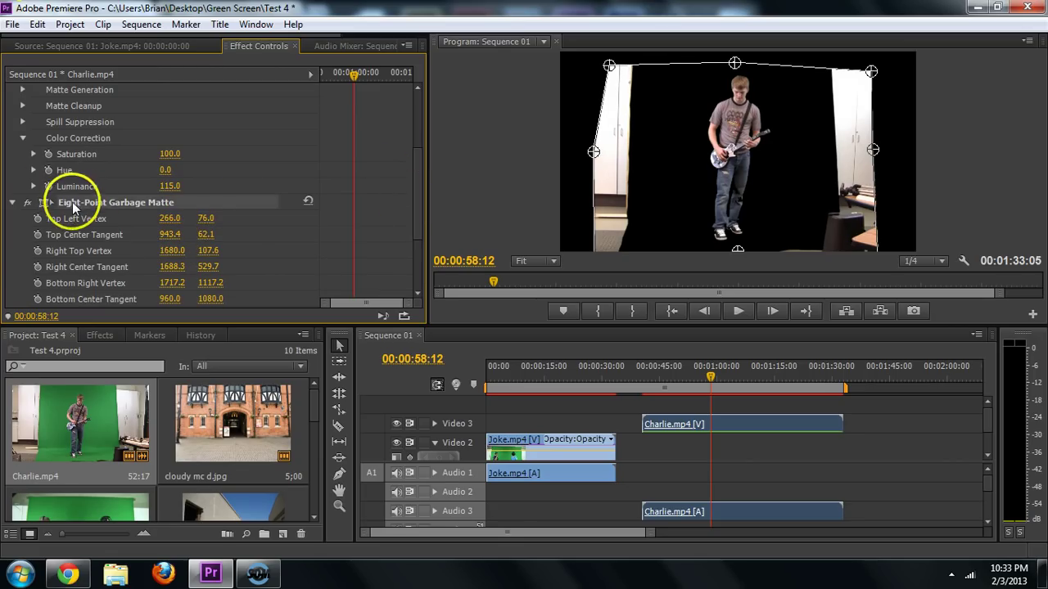
drag(609, 66, 650, 71)
click(645, 144)
drag(645, 144, 612, 144)
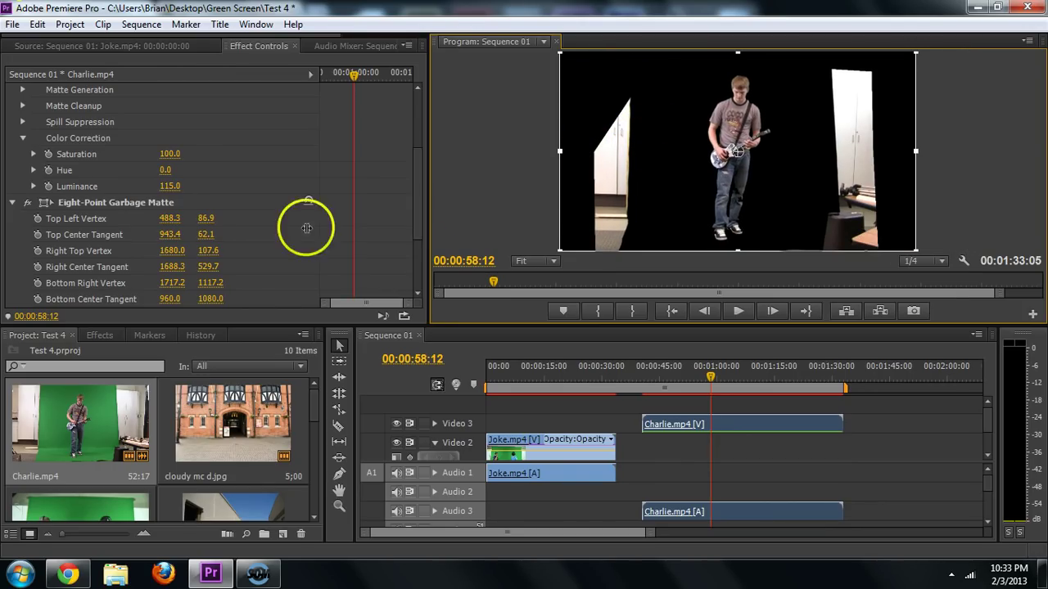
- Move the matte's left center tangent to about 430, 542, right center tangent to 1390, 567, and right top vertex to 1415, 108
click(124, 203)
drag(592, 152, 631, 150)
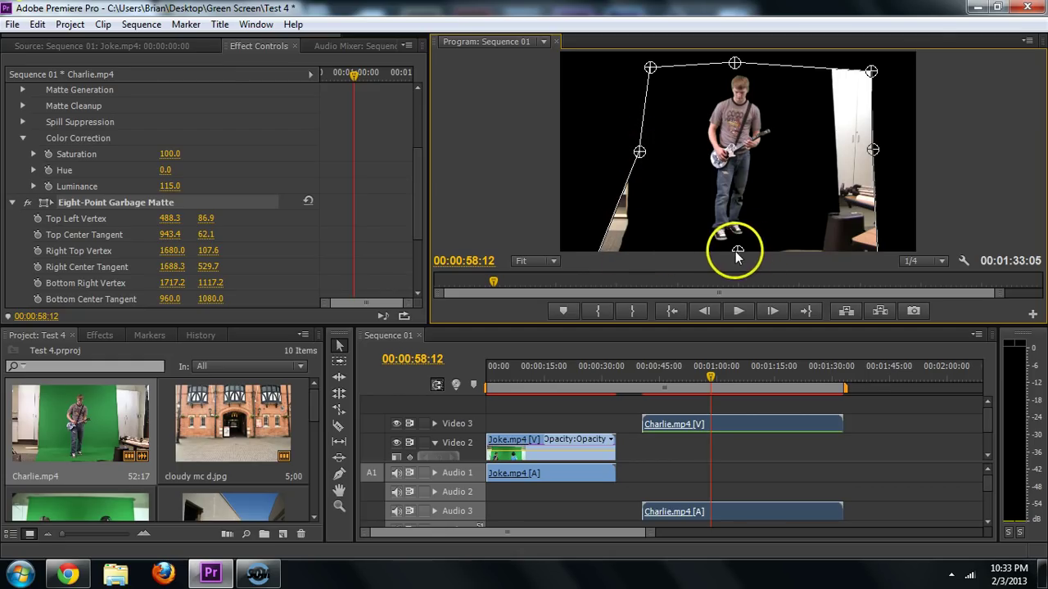
drag(871, 152, 817, 156)
drag(871, 71, 821, 72)
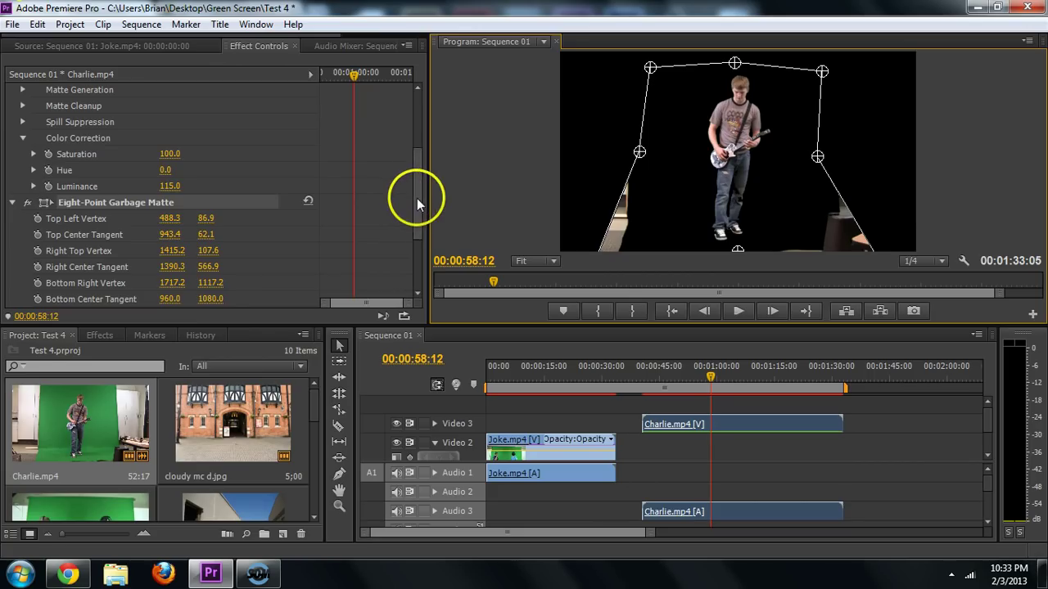
- Set the horizontal value of the matte's left bottom vertex to 352.3 and bottom right vertex to 1182.2, and play back the result
drag(416, 198, 414, 233)
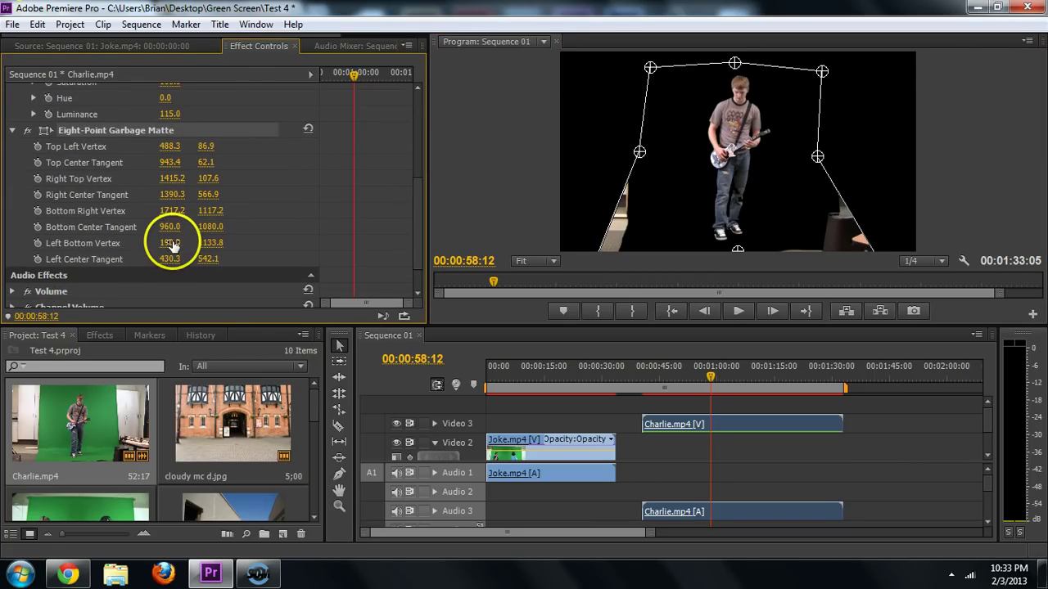
drag(171, 245, 296, 243)
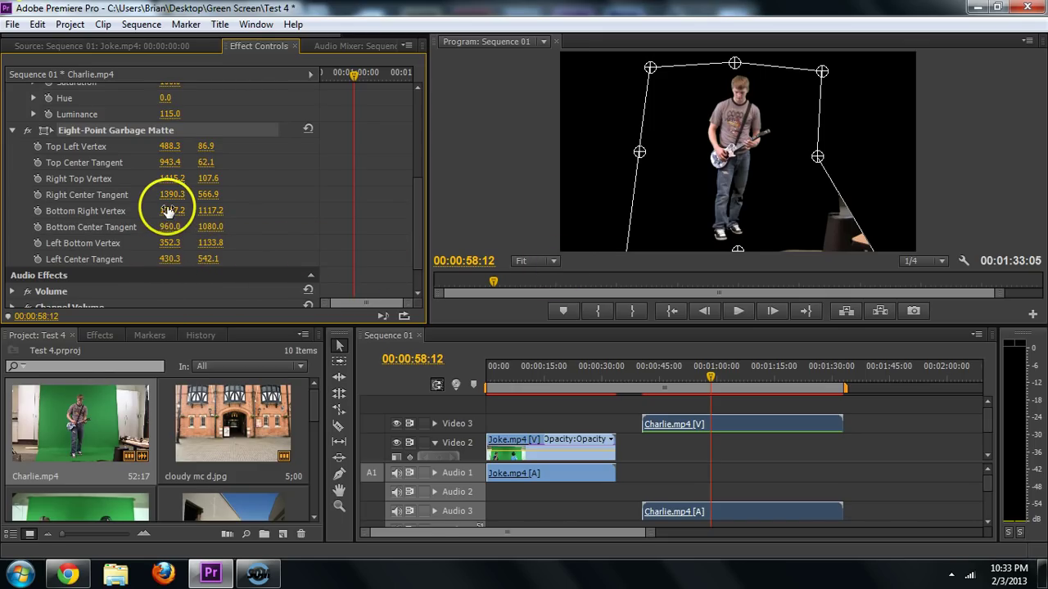
drag(170, 211, 90, 212)
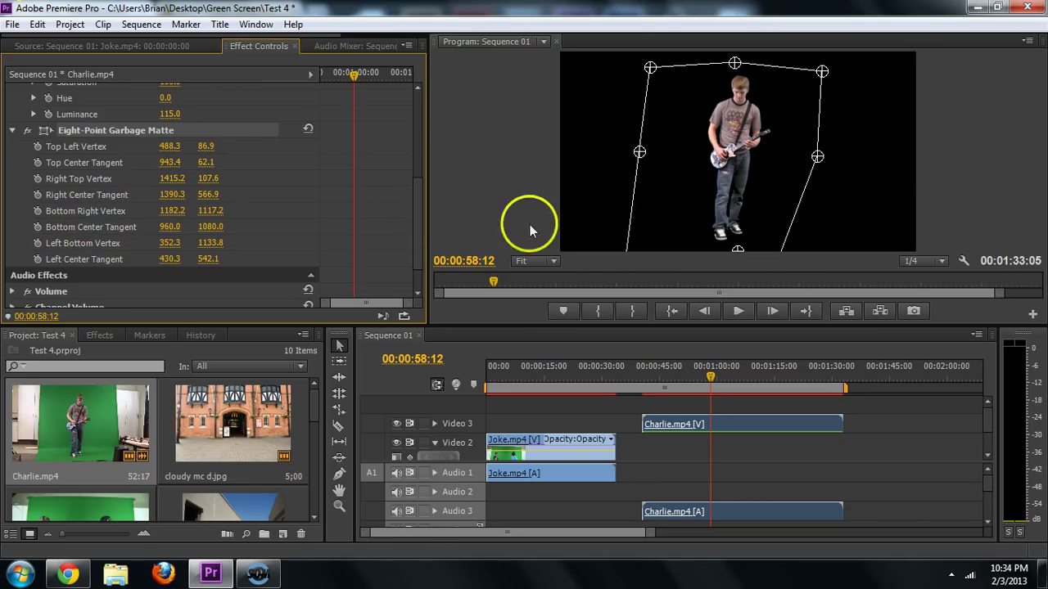
key(space)
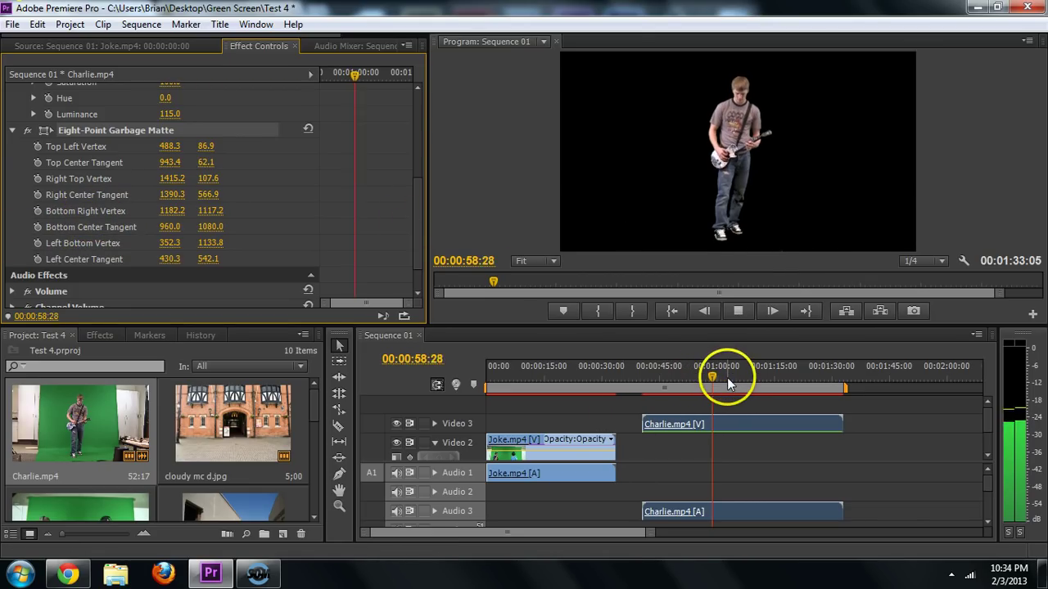
key(space)
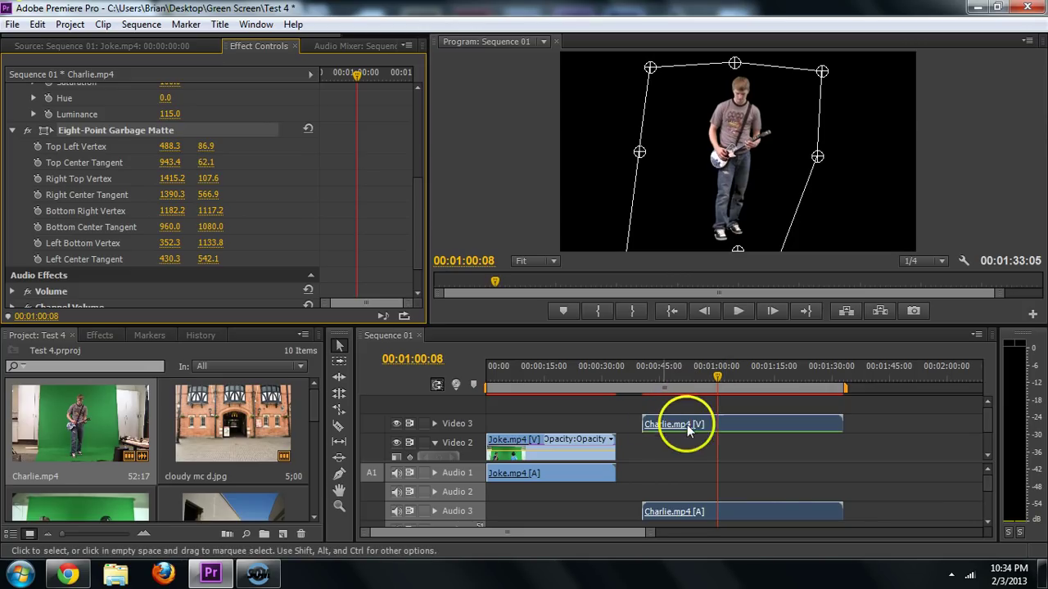
- Move Charlie.mp4 to the start of the sequence on Video 3 and trim its end to match Joke.mp4
click(591, 387)
drag(701, 424, 574, 424)
double_click(576, 389)
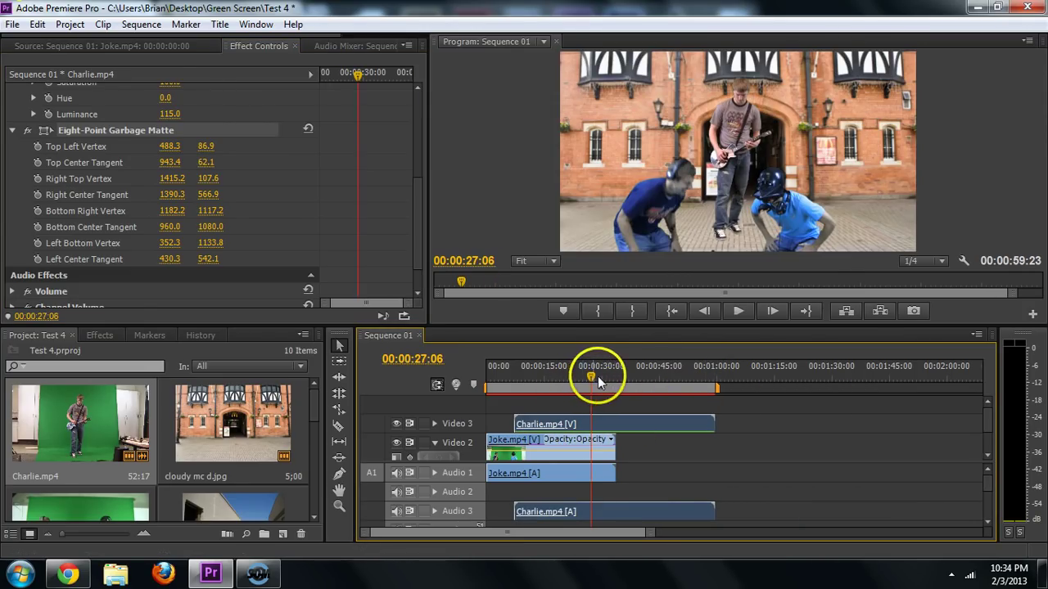
drag(562, 423, 543, 429)
click(553, 377)
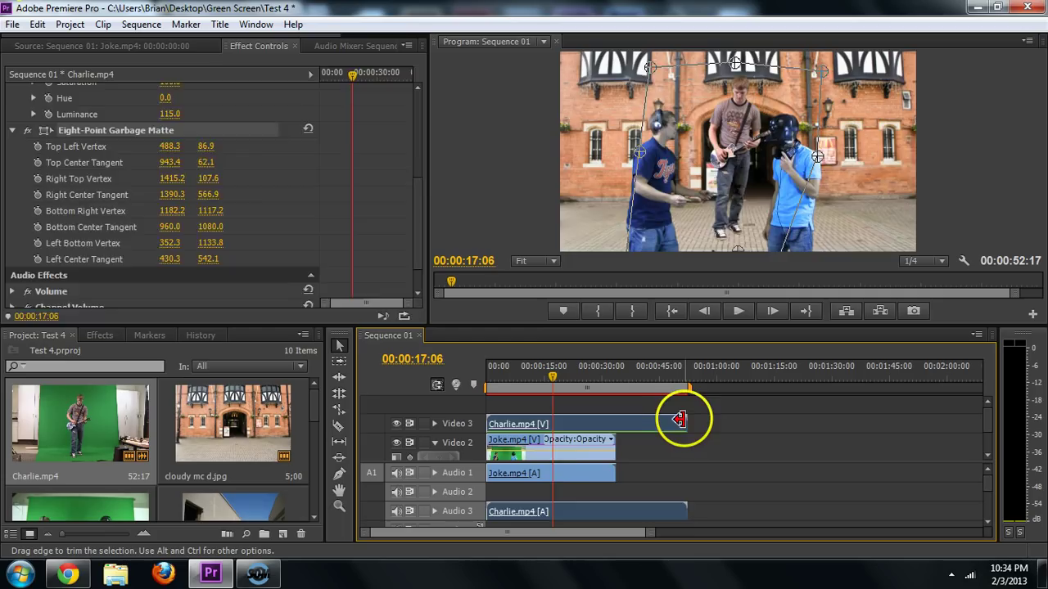
drag(679, 419, 613, 420)
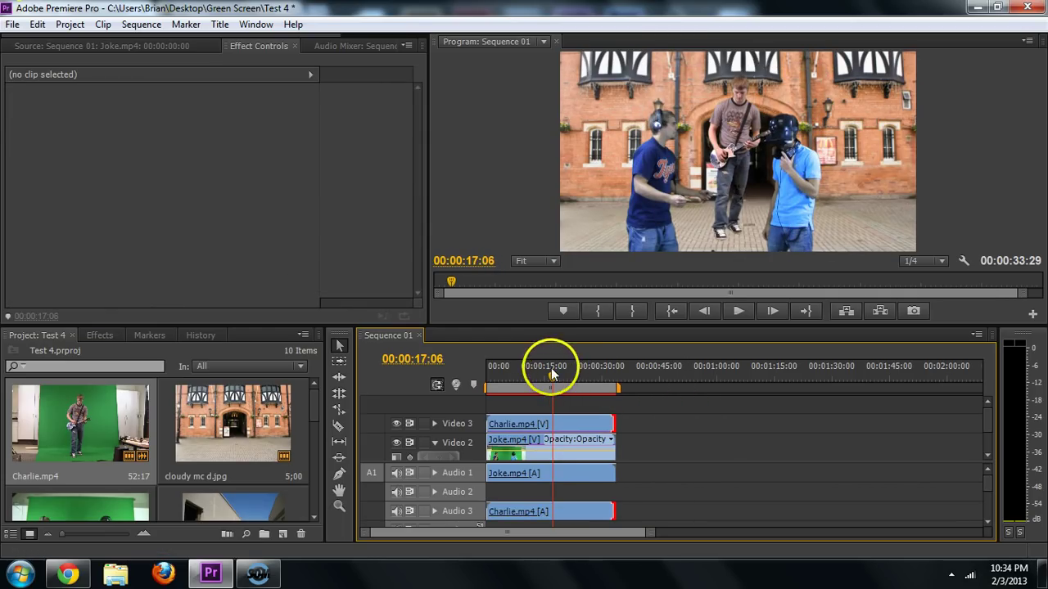
- Scale Charlie.mp4 to 39 and position it in the background doorway at about 1001, 606
click(574, 423)
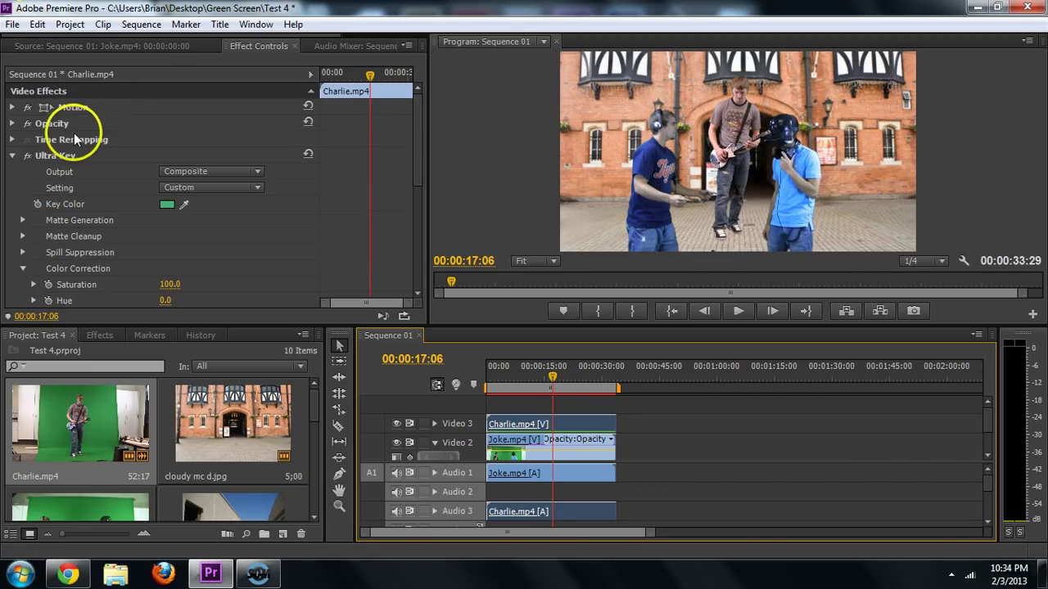
click(49, 108)
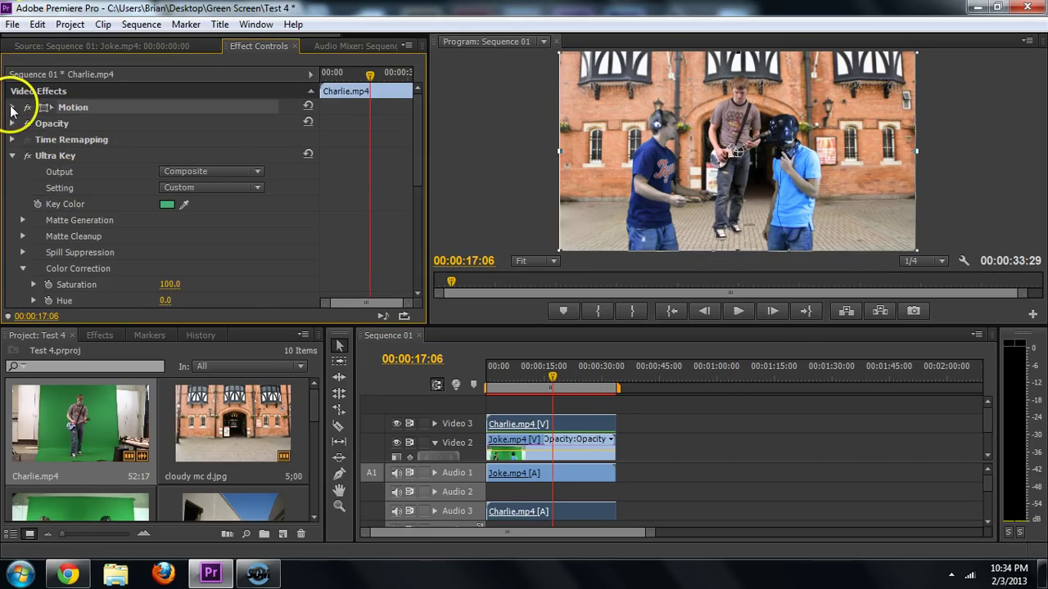
click(12, 107)
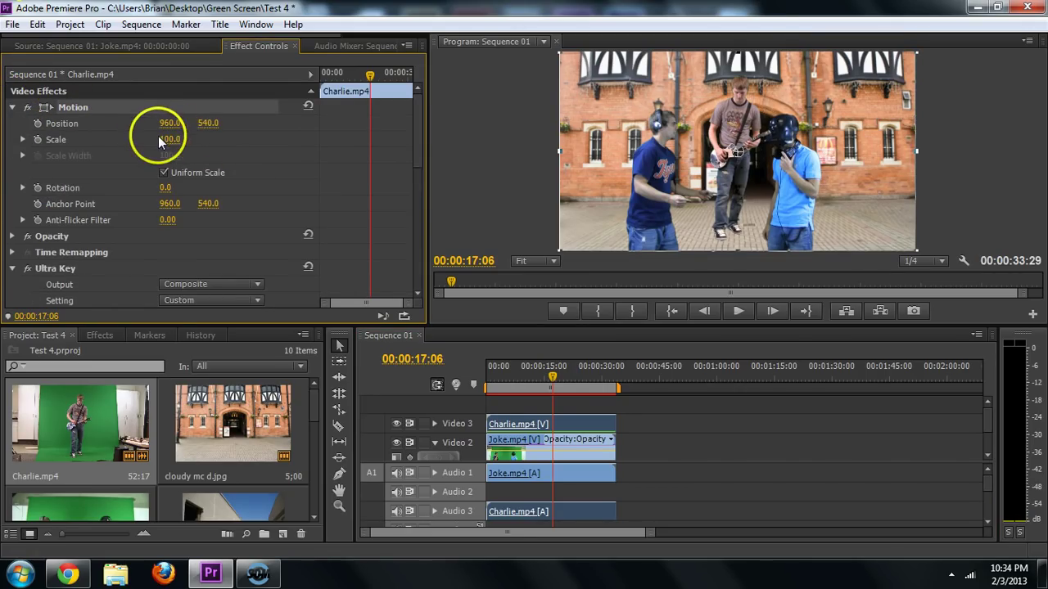
drag(168, 139, 108, 140)
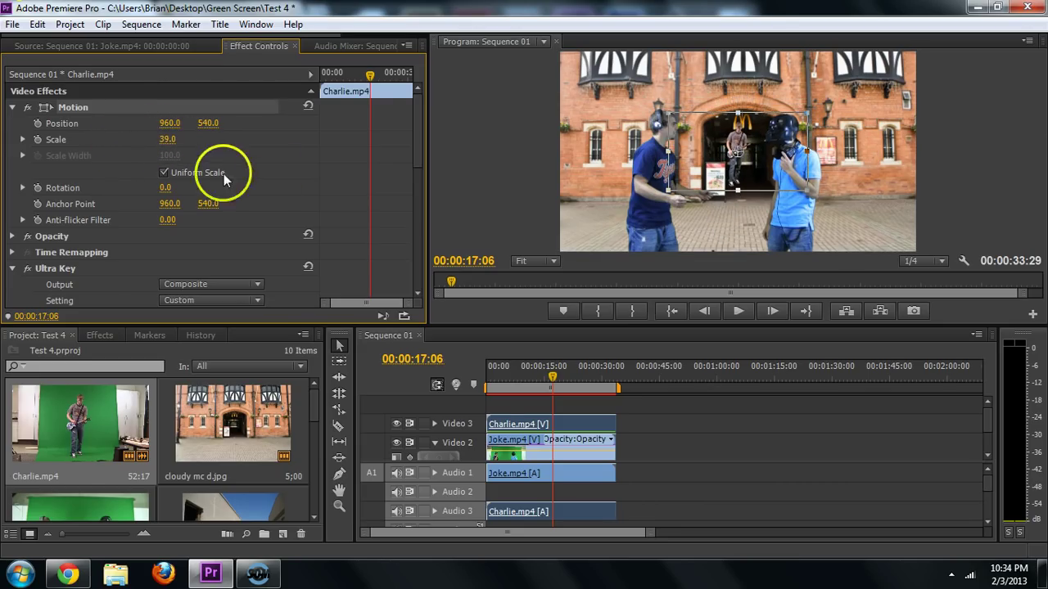
mouse_move(735, 146)
mouse_down()
mouse_move(750, 164)
mouse_move(742, 156)
mouse_up()
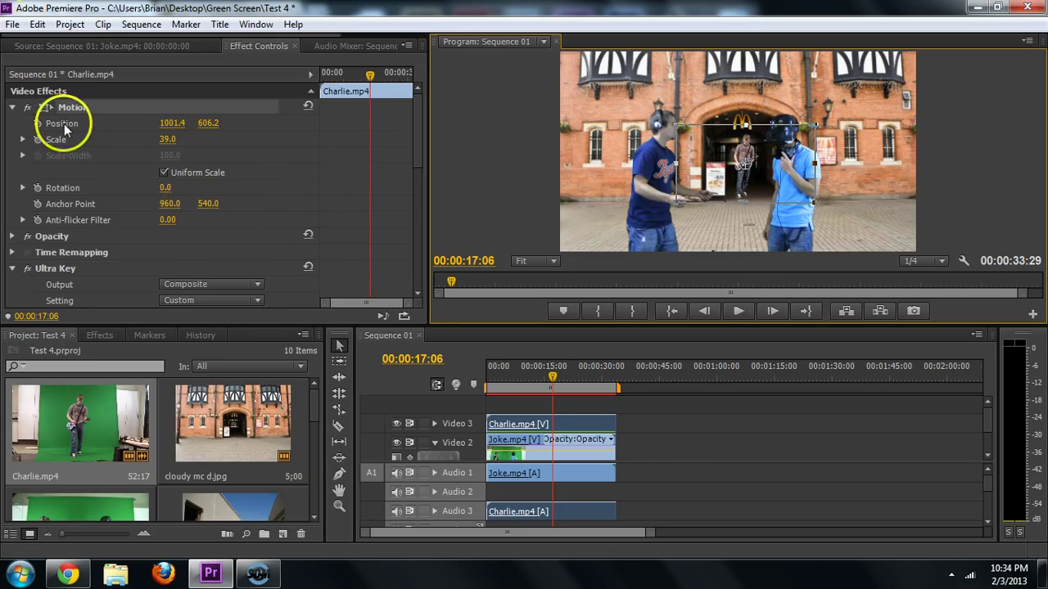
- Lower the Ultra Key color correction luminance of Charlie.mp4 to 65 and play back the composite
click(13, 109)
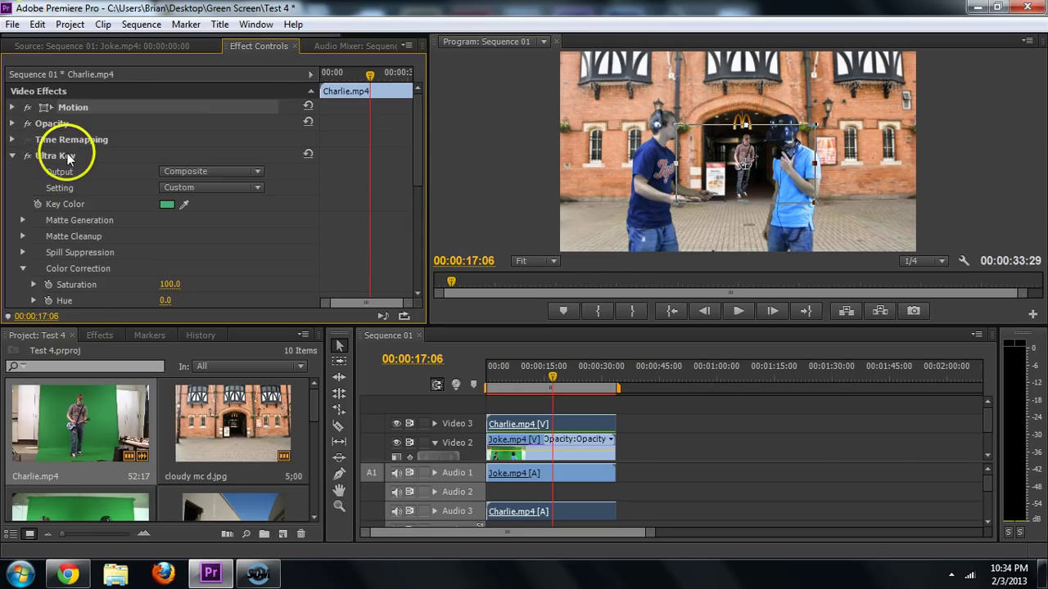
scroll(155, 237, down, 2)
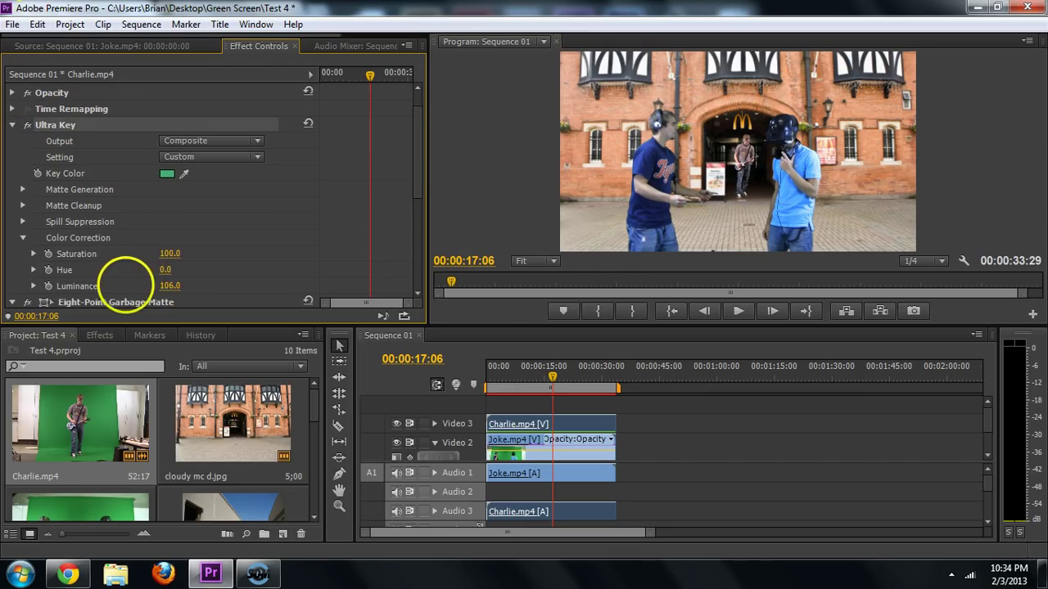
drag(126, 281, 80, 286)
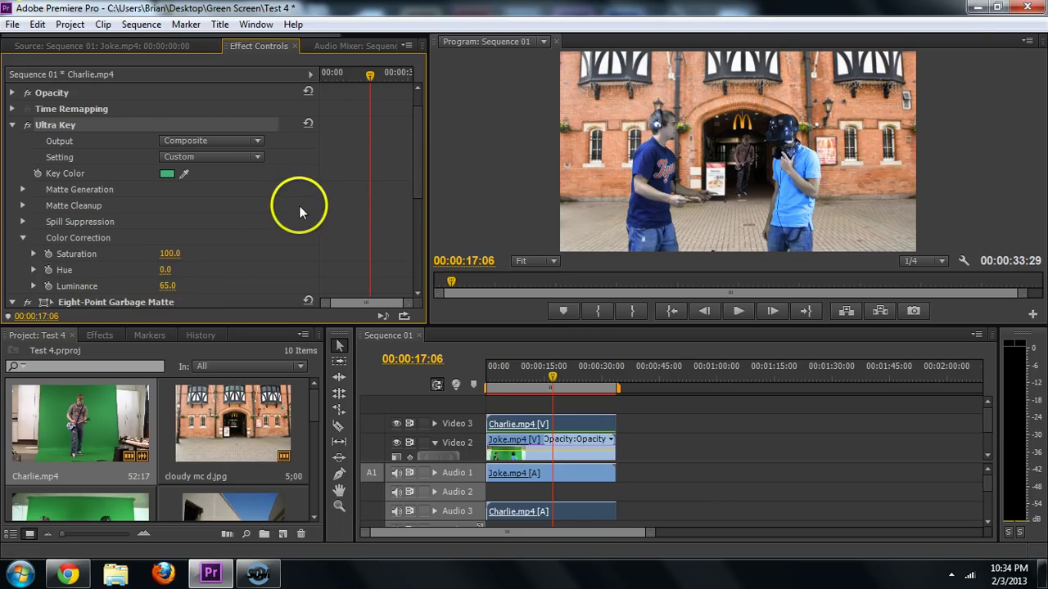
key(space)
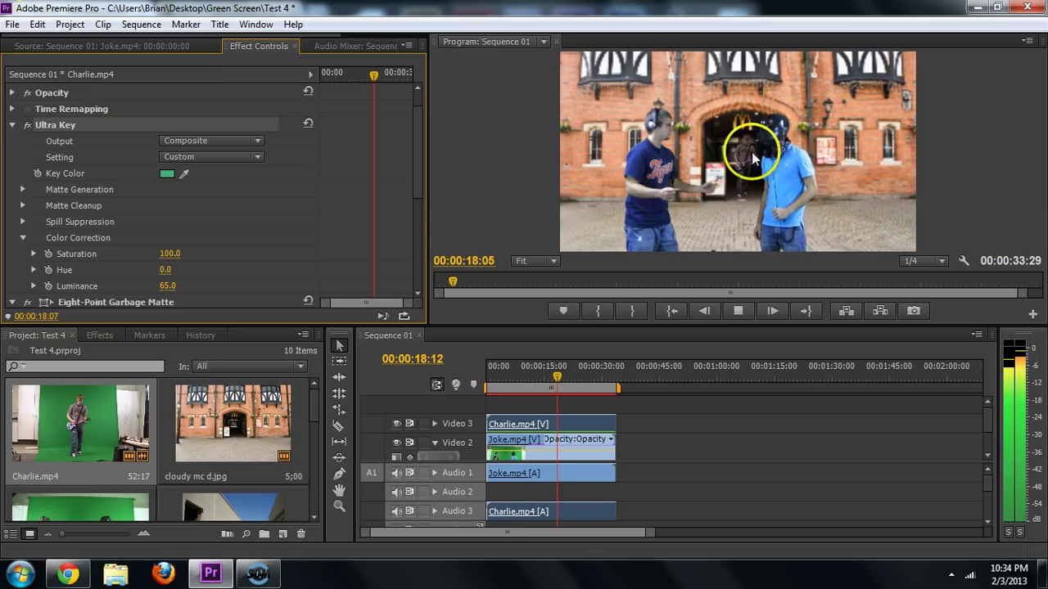
key(space)
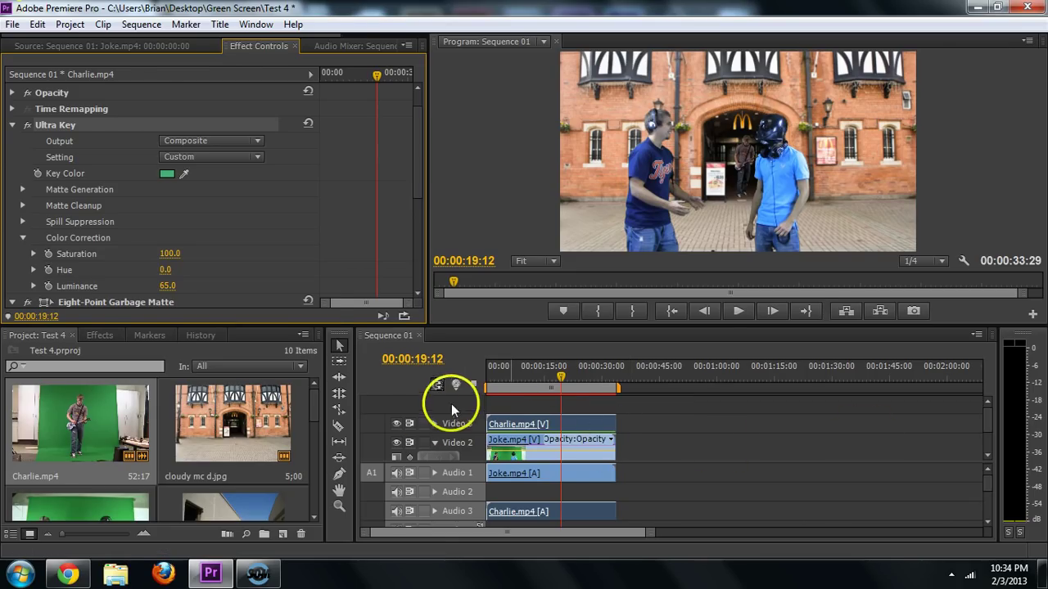
- Add 1 video track after Video 3 and 1 standard audio track after Audio 6
key(s)
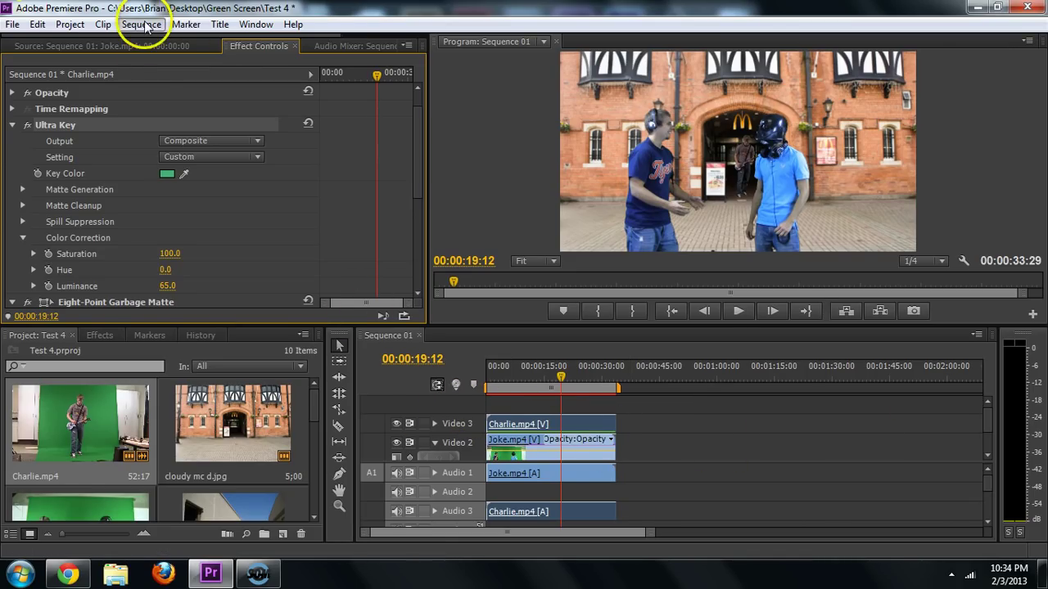
click(142, 25)
click(184, 481)
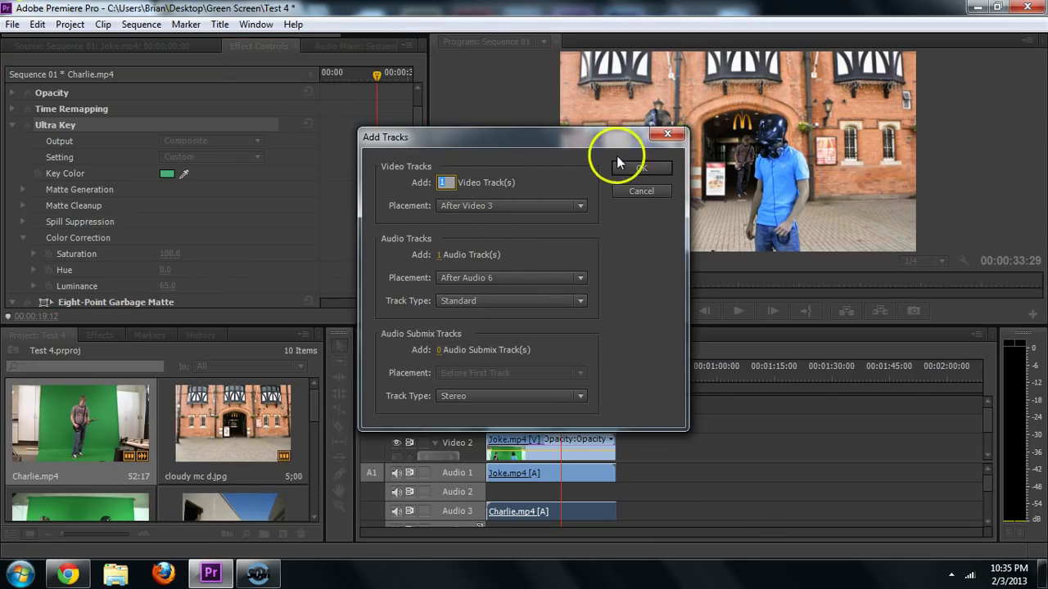
click(636, 166)
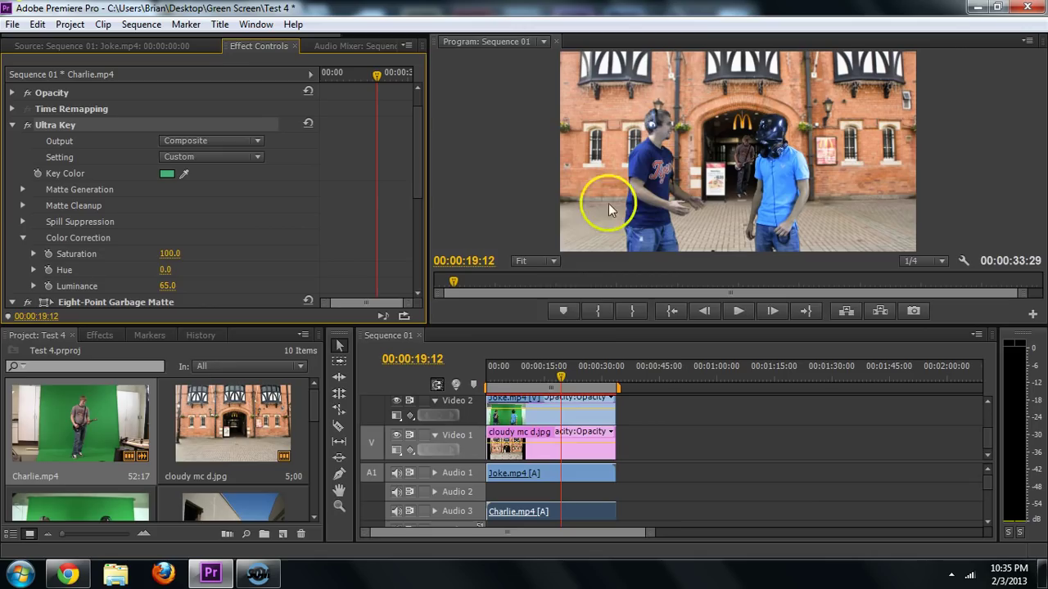
click(986, 402)
click(983, 402)
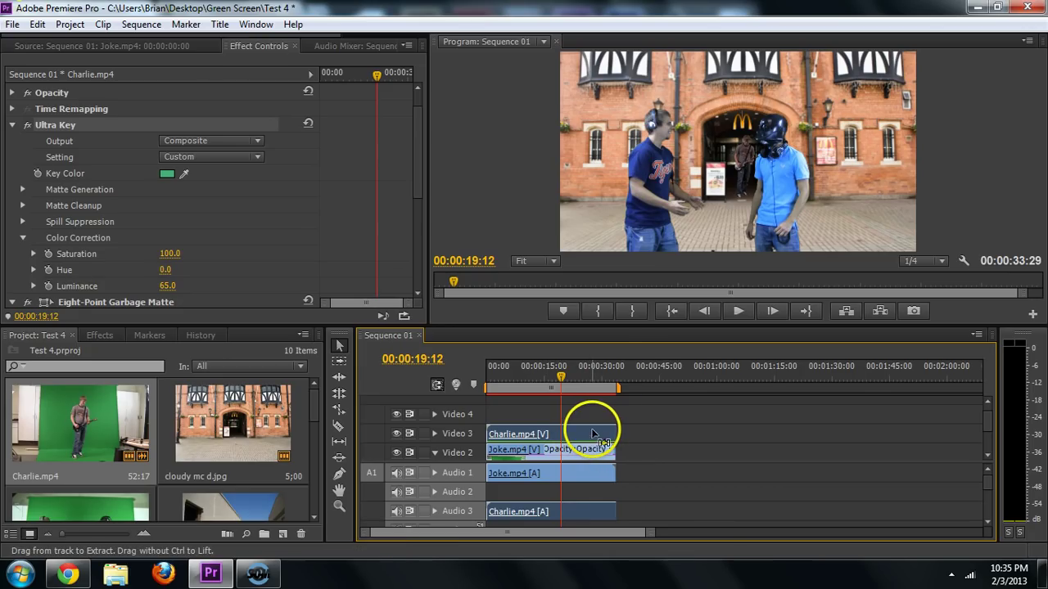
- Paste a copy of the trimmed Charlie.mp4 clip into the sequence beyond the end of Joke.mp4
click(650, 375)
key(.)
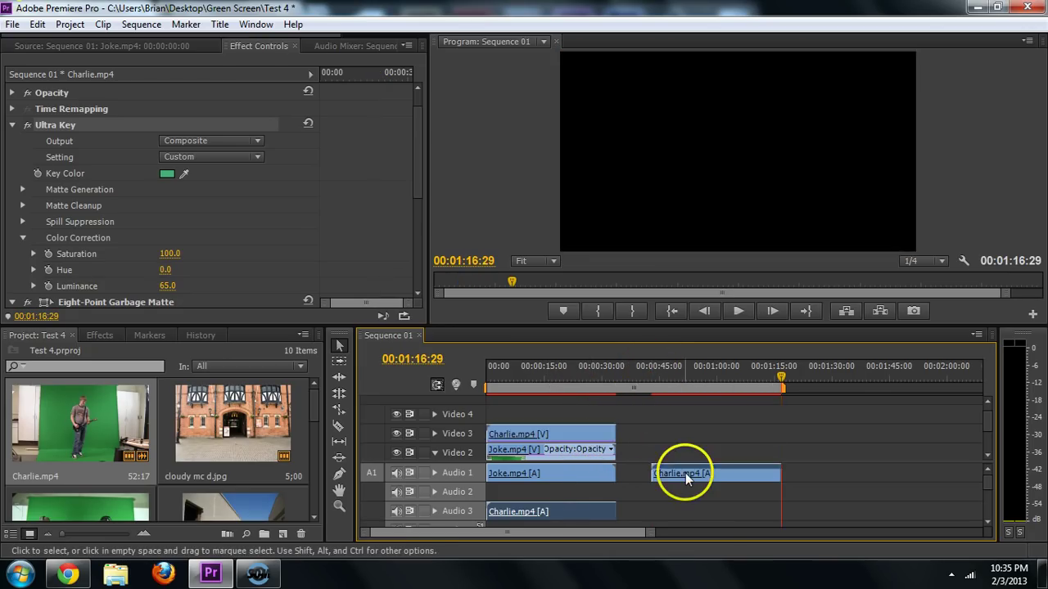
- Move the pasted Charlie.mp4 copy to the start of Video 4 and Audio 2, and show the composite at 00:00:17:00
drag(685, 473, 633, 491)
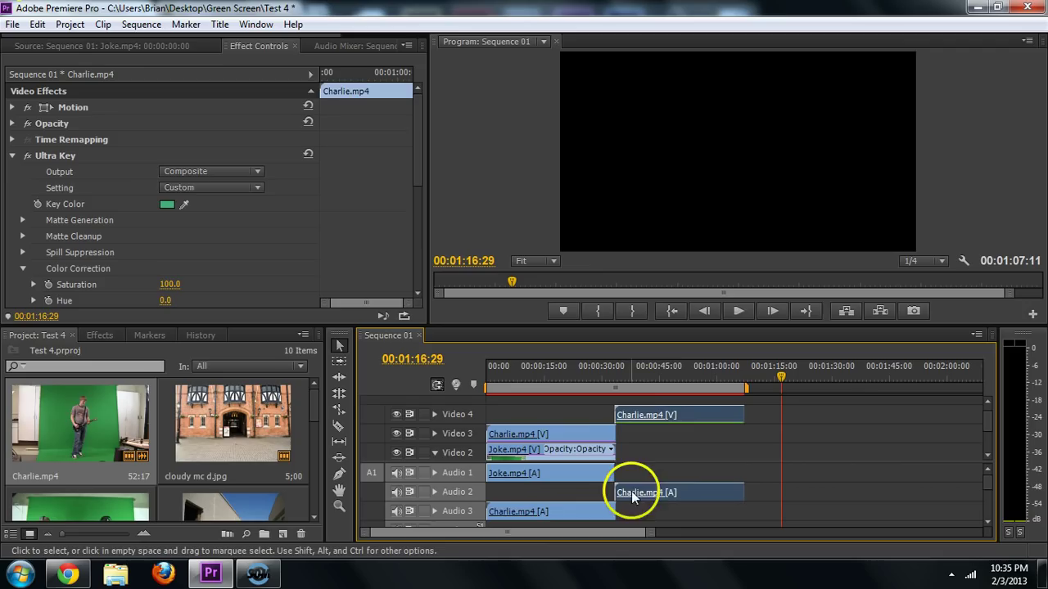
drag(625, 419, 499, 416)
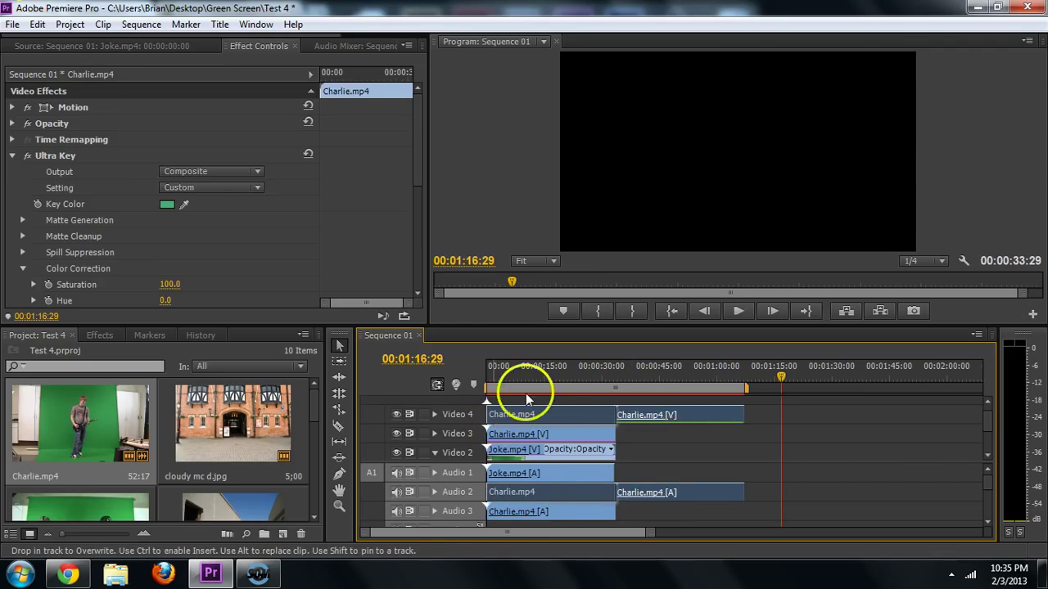
click(552, 374)
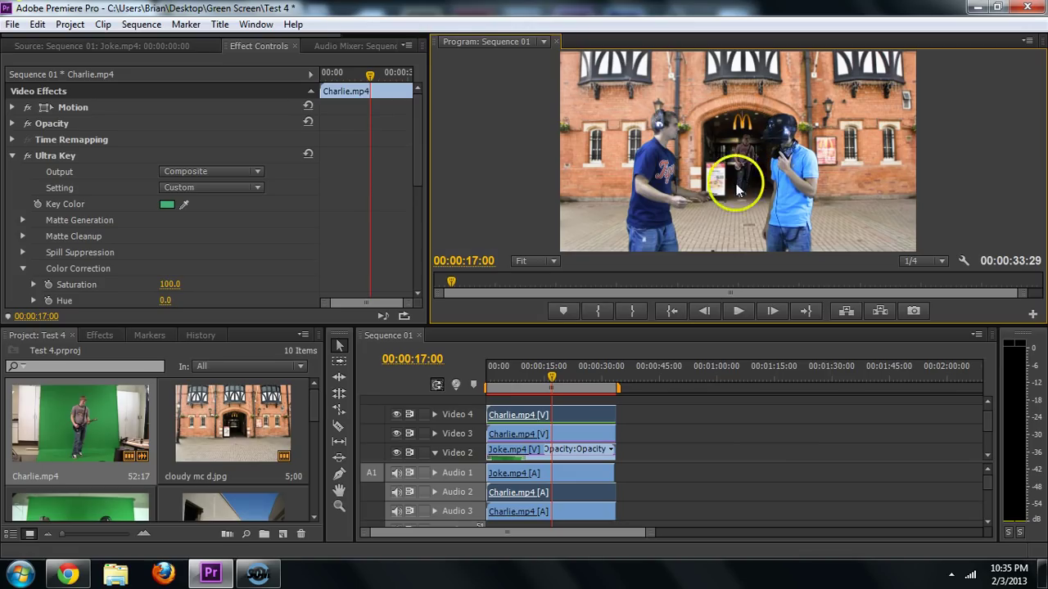
- Set the scale of the Charlie.mp4 copy on Video 4 to 140
click(13, 108)
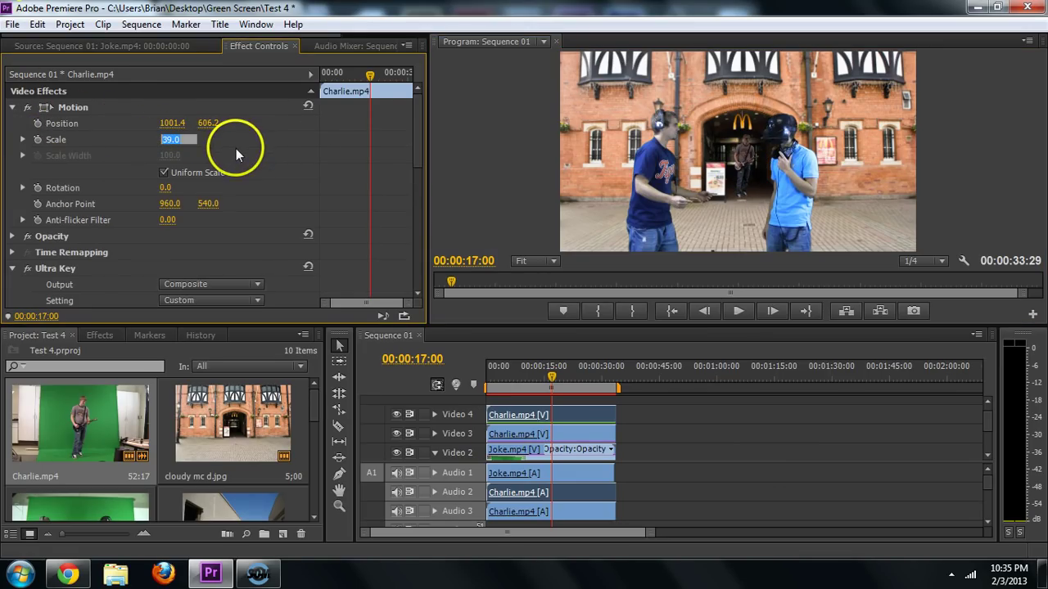
text(140)
key(Return)
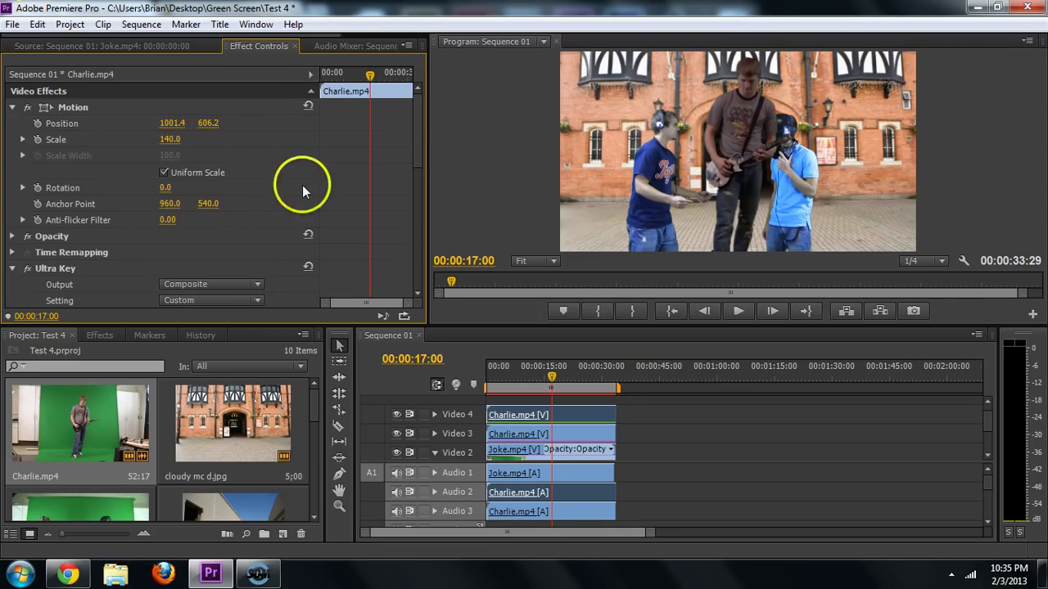
- Set the Ultra Key color correction luminance of the enlarged Charlie.mp4 copy to 100
drag(420, 131, 426, 203)
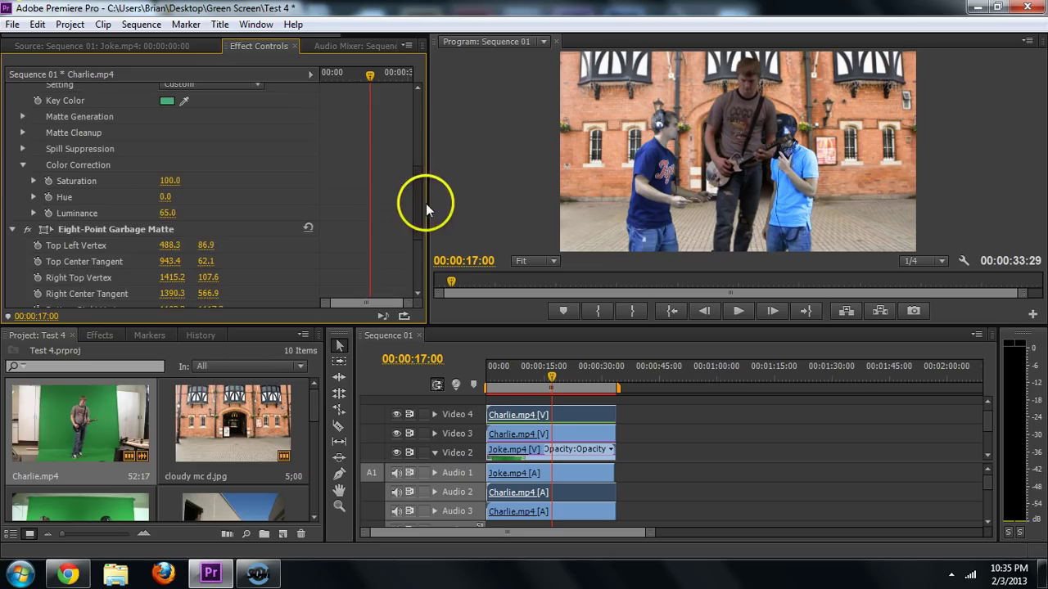
click(169, 213)
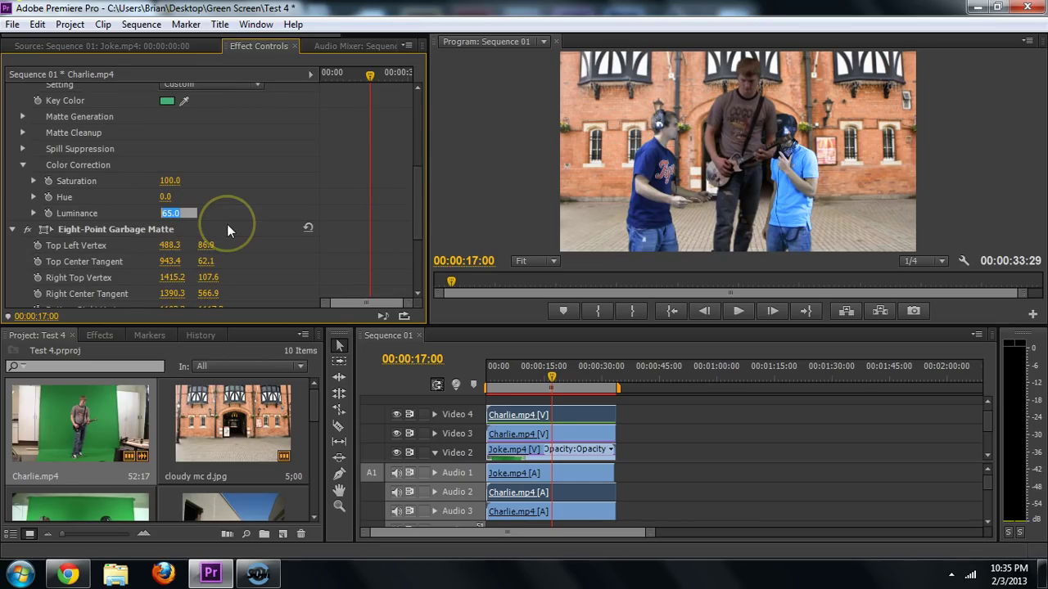
text(100)
key(Return)
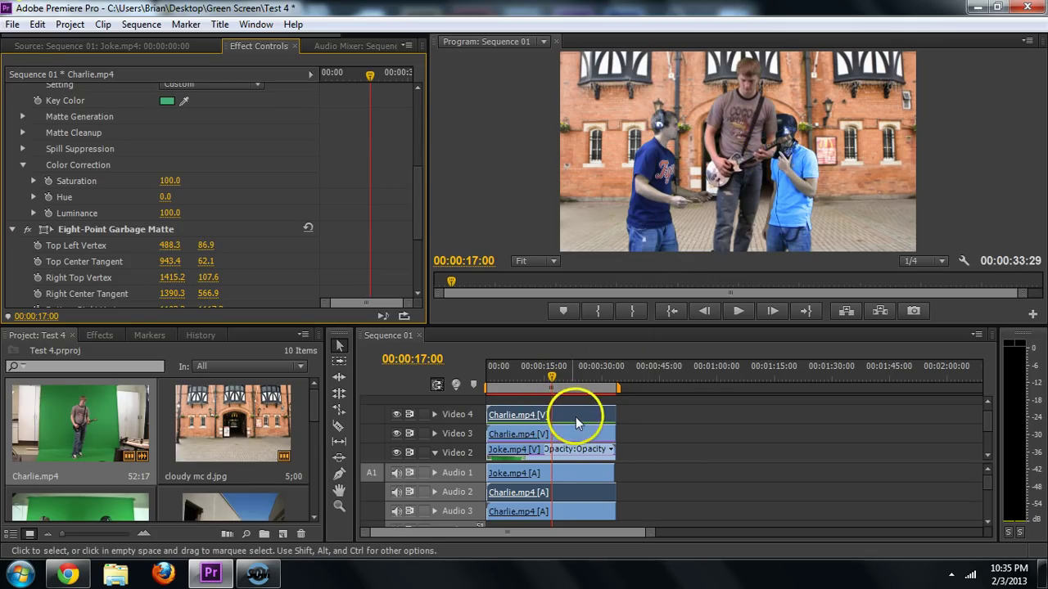
- Swap the layers so Joke.mp4 sits on Video 4 and the enlarged Charlie.mp4 copy on Video 2, both starting at the sequence start
click(542, 449)
click(500, 442)
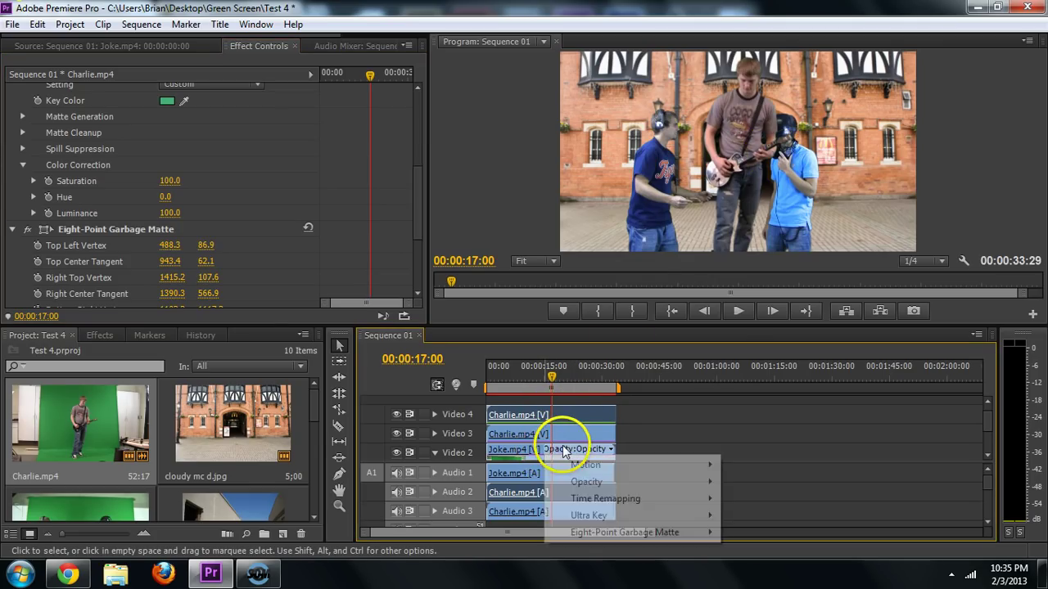
click(533, 449)
click(540, 443)
drag(540, 442, 674, 416)
drag(551, 415, 552, 454)
drag(655, 412, 494, 417)
drag(555, 393, 556, 393)
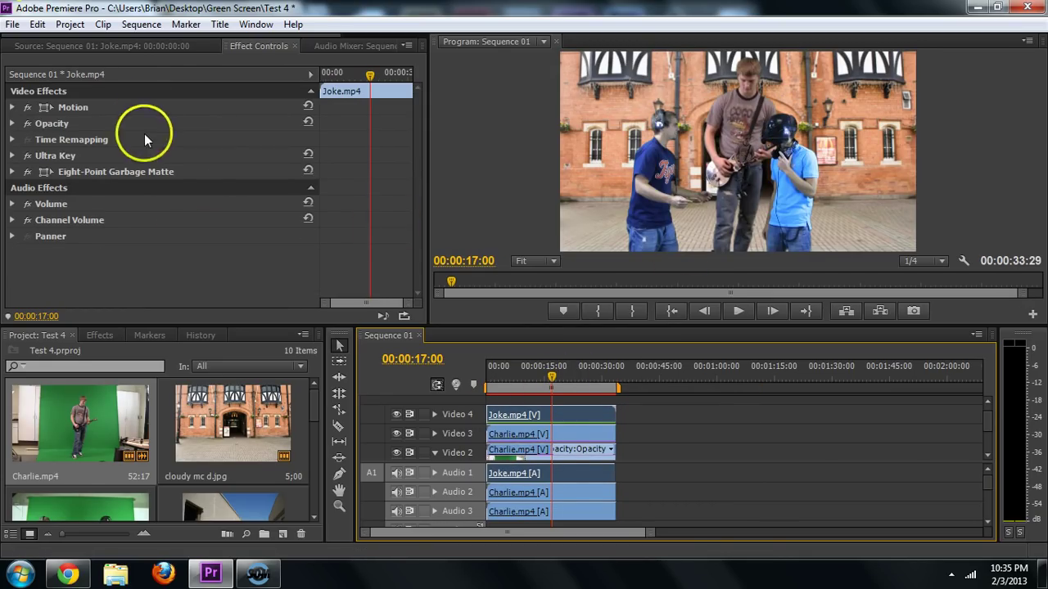
- Position the Charlie.mp4 copy on Video 2 at about 1663, 159 and scale it to 173
click(13, 108)
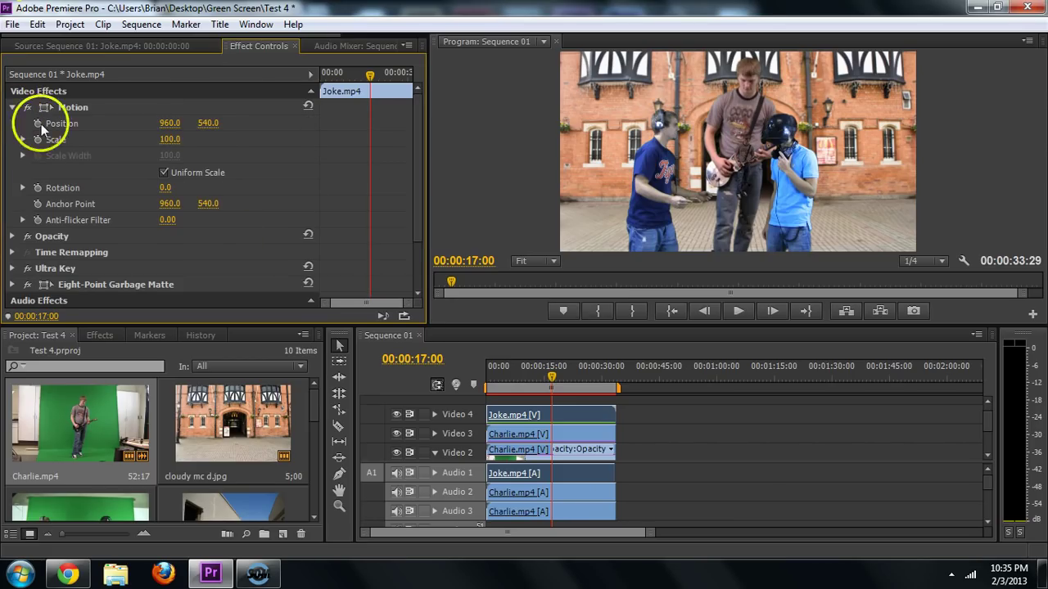
click(555, 432)
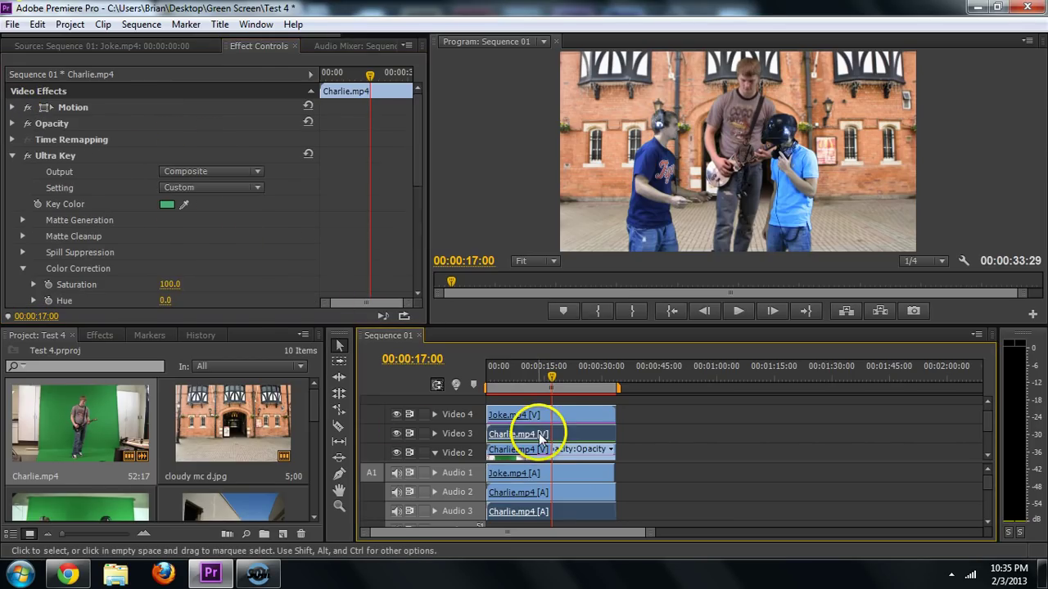
click(538, 452)
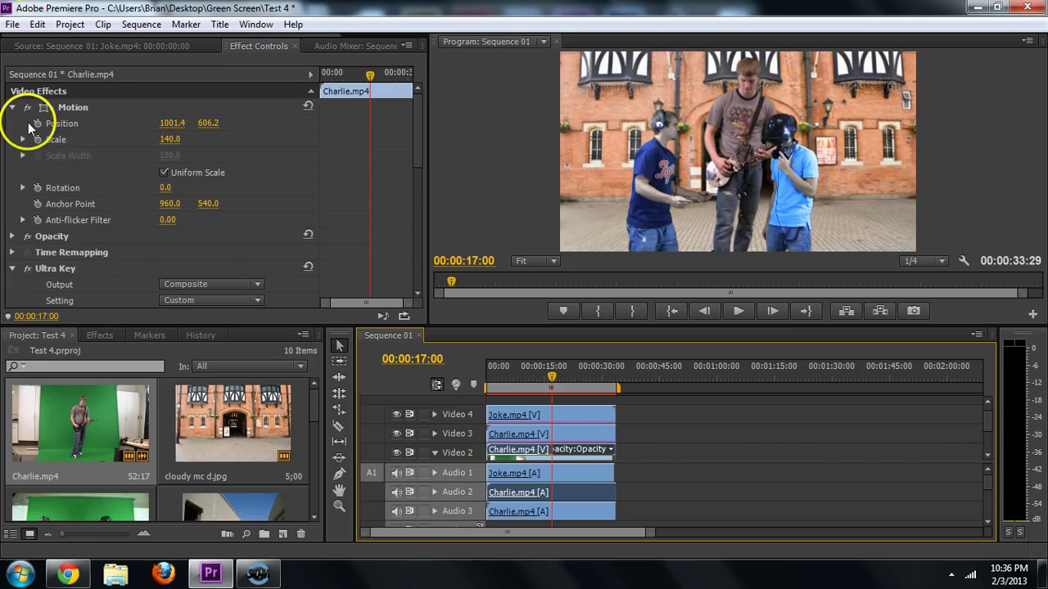
drag(170, 123, 682, 153)
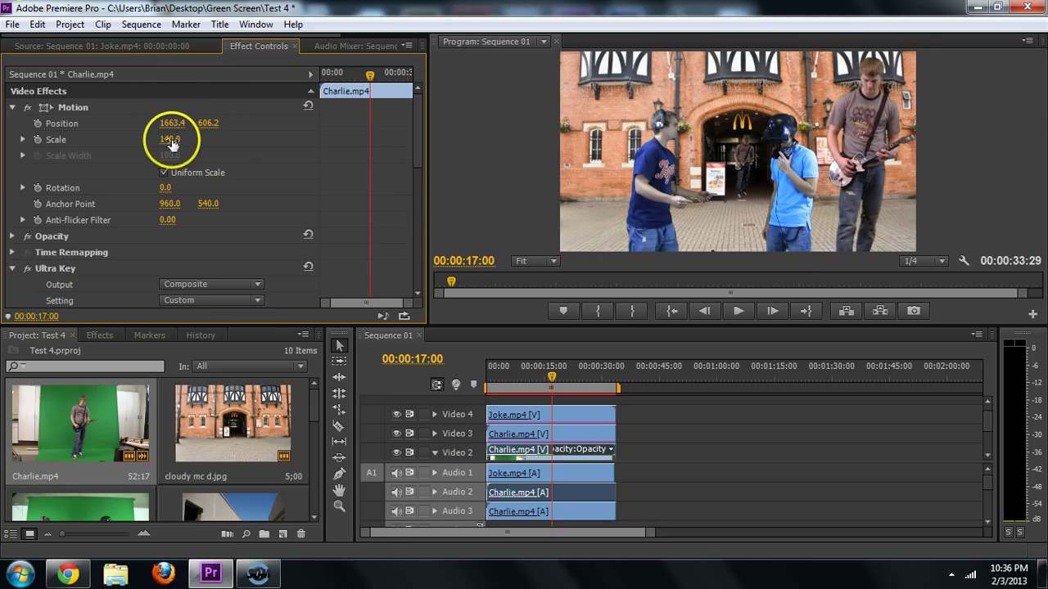
drag(170, 139, 257, 120)
drag(271, 123, 275, 121)
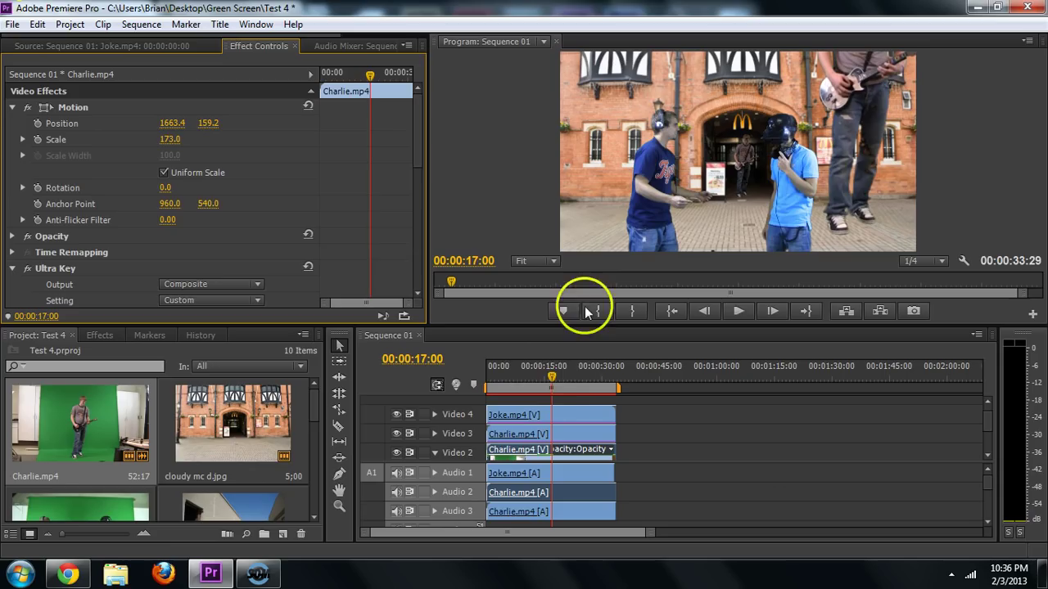
- Play back the layered composite from the sequence start for about seven seconds, toggling the system sound mute
drag(552, 378, 472, 382)
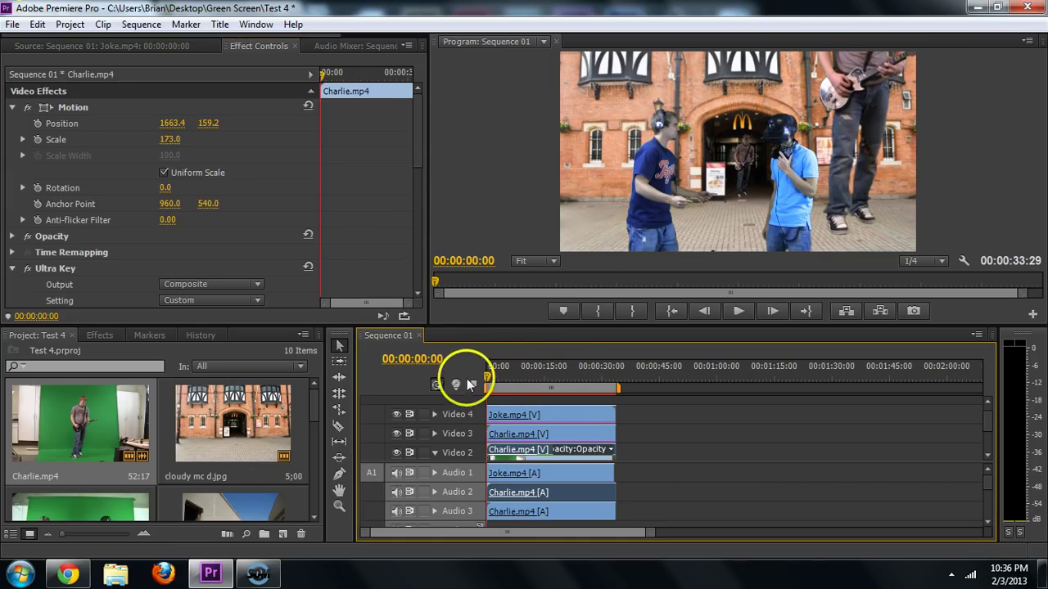
key(space)
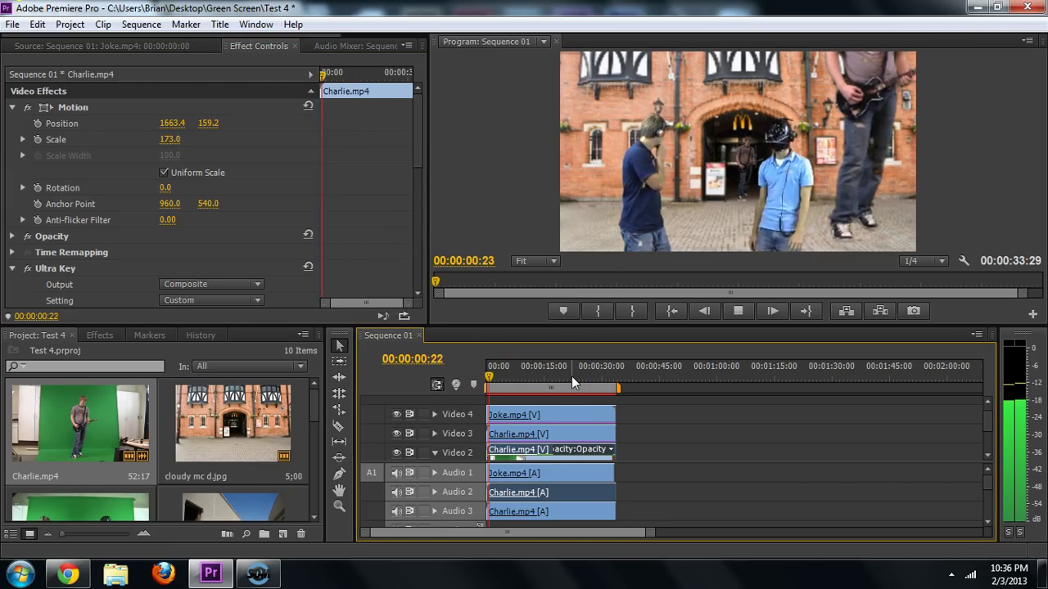
key(XF86AudioMute)
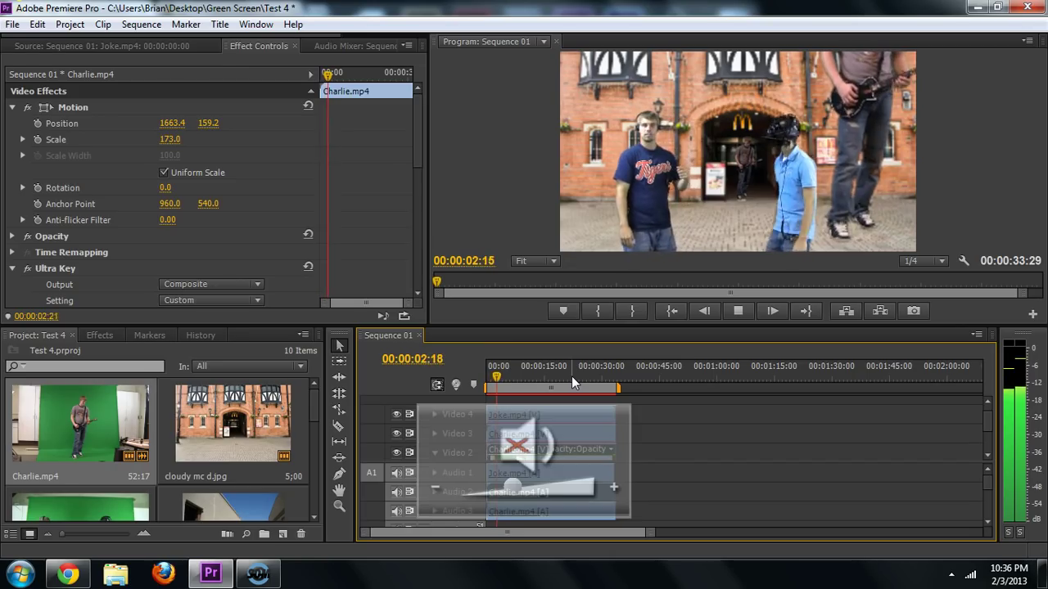
key(XF86AudioMute)
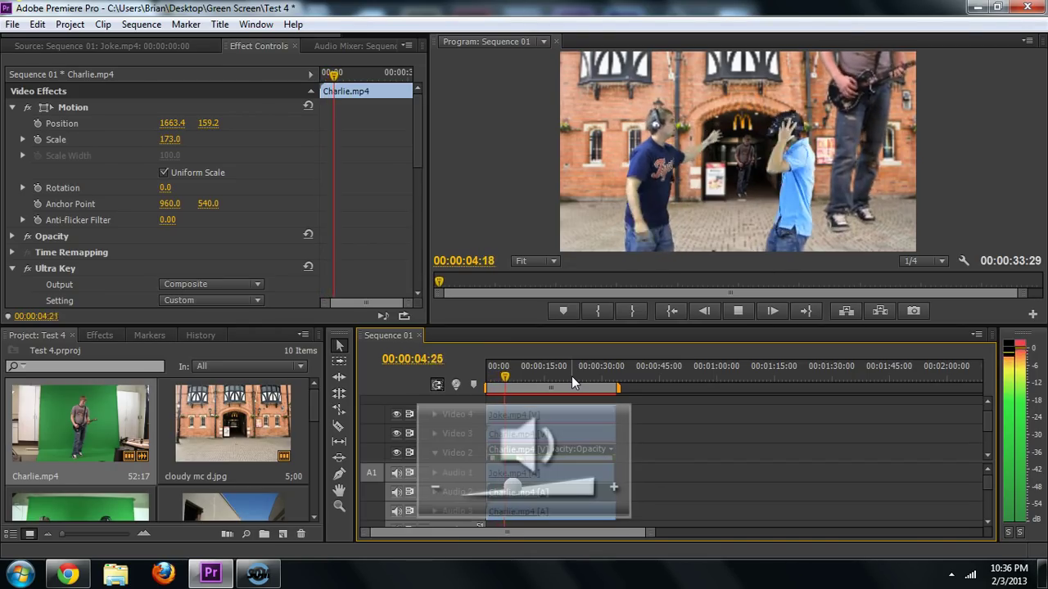
key(XF86AudioMute)
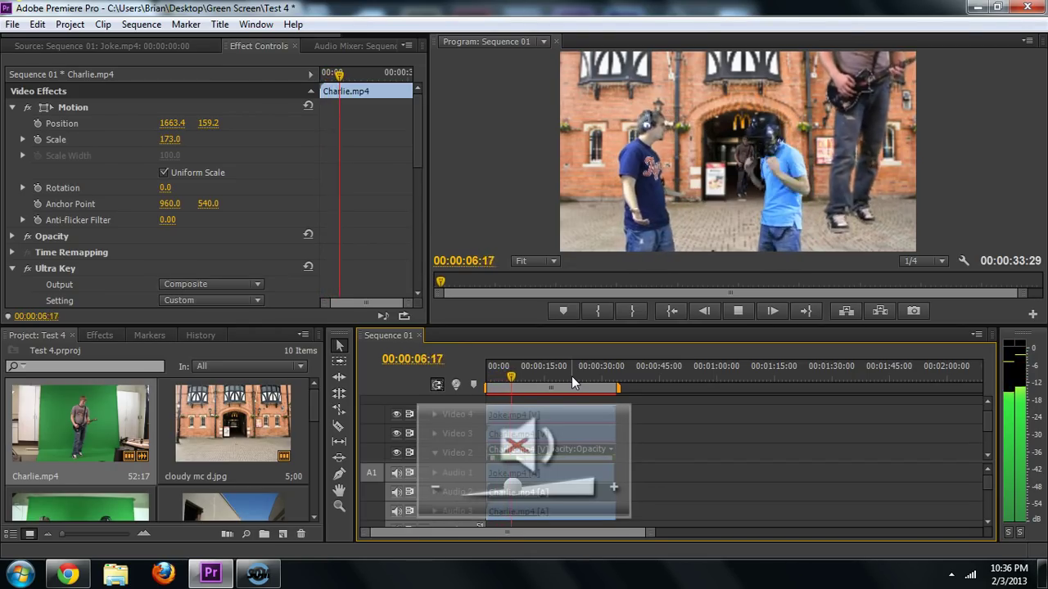
key(space)
- Start rendering the sequence's video previews and cancel the render
key(Return)
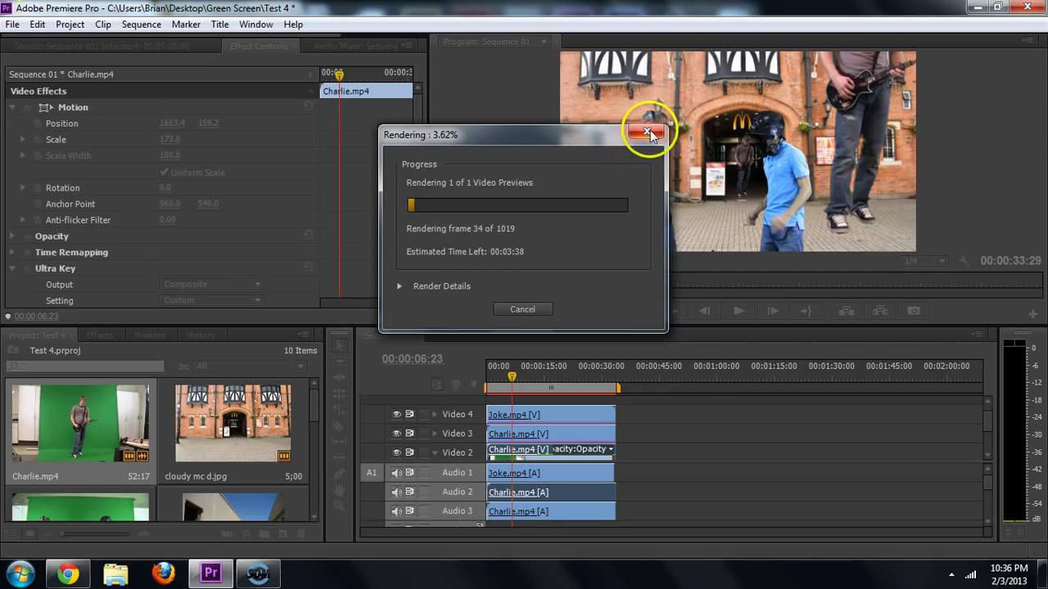
click(518, 309)
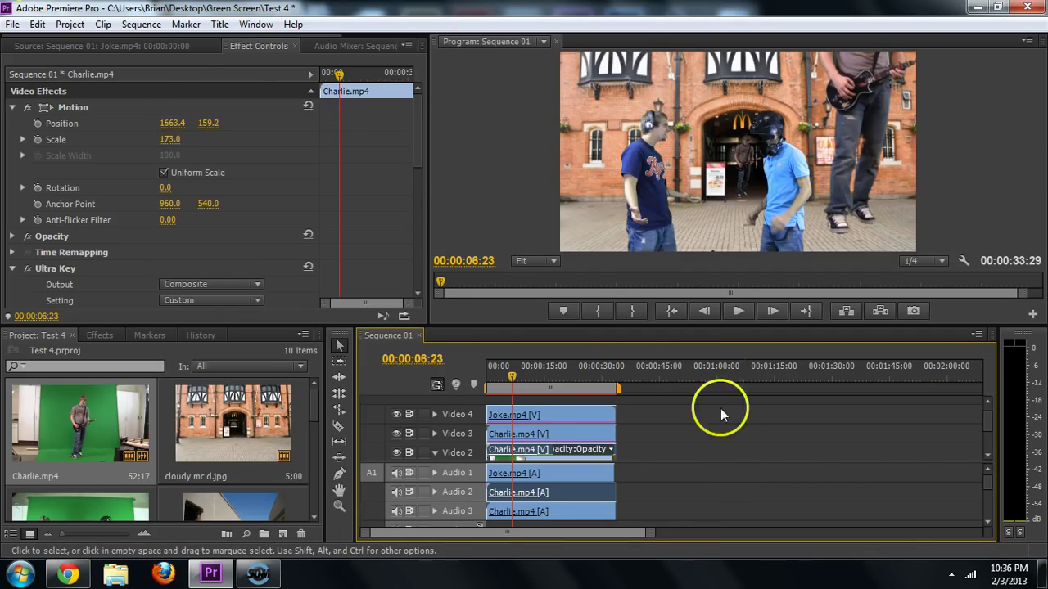